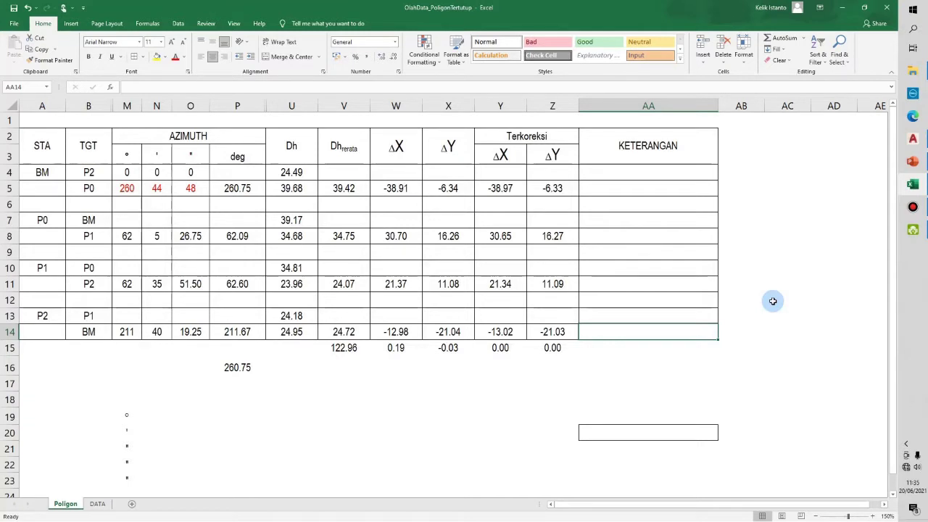
Check the height-difference formulas on the PowerPoint slide, and unhide the hidden columns between B and Y in the Poligon sheet
click(913, 161)
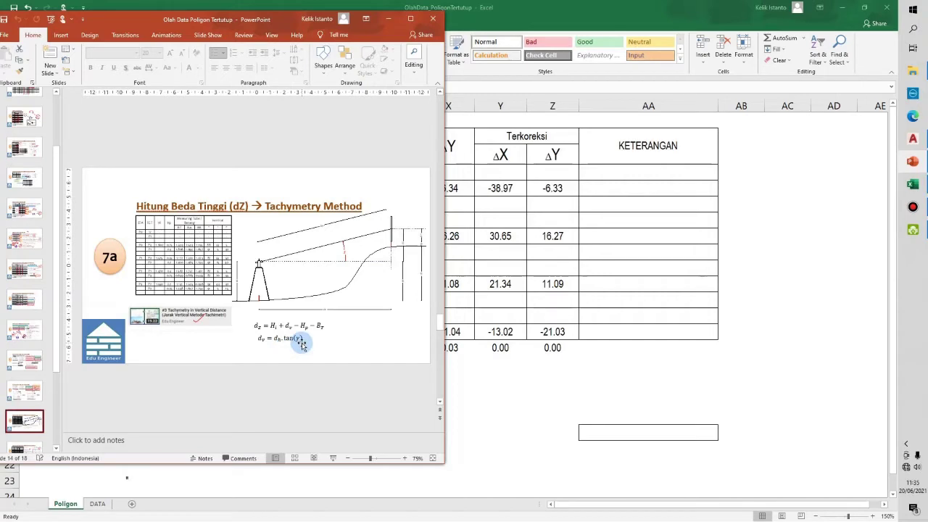
click(518, 376)
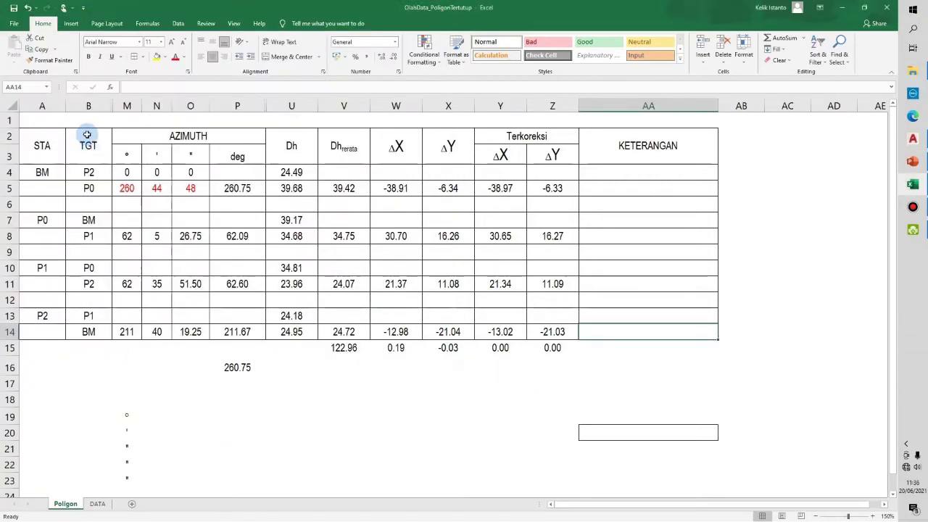
drag(90, 106, 504, 105)
right_click(505, 106)
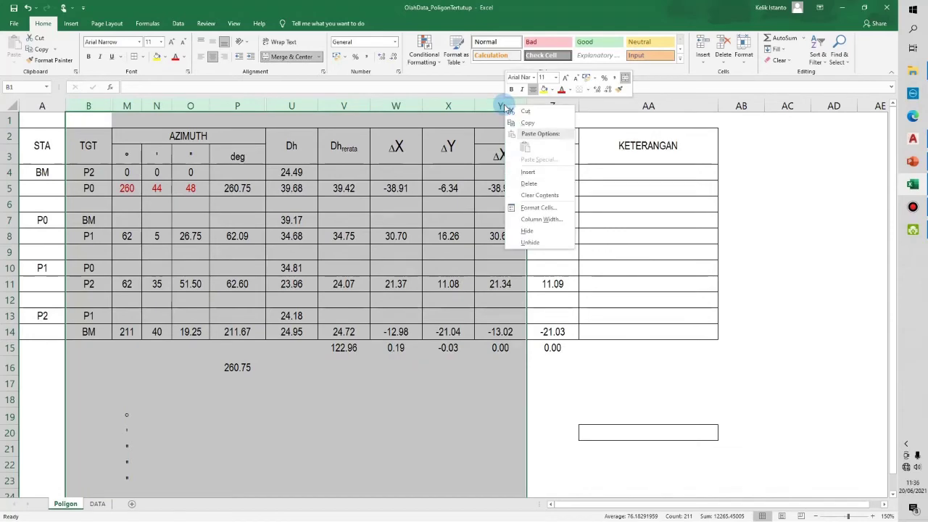
click(526, 243)
click(635, 371)
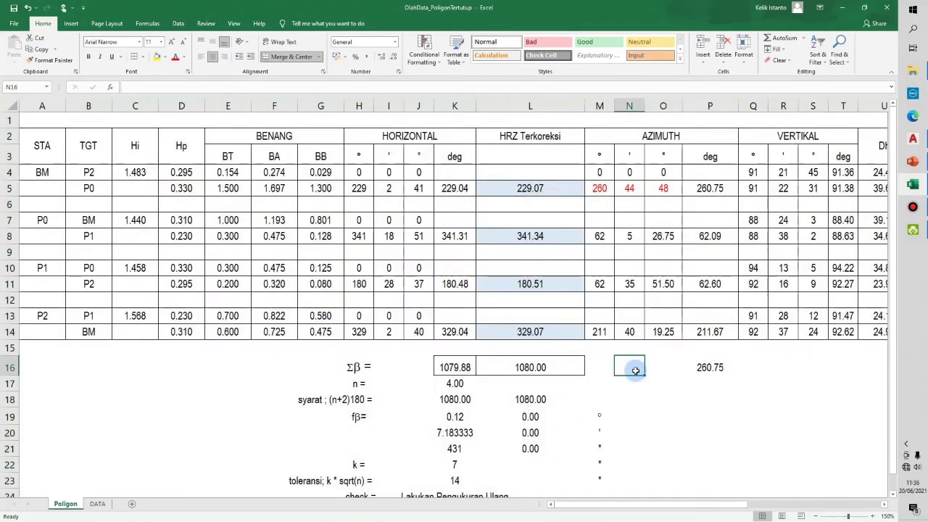
scroll(634, 371, down, 1)
scroll(635, 370, down, 2)
scroll(635, 371, up, 3)
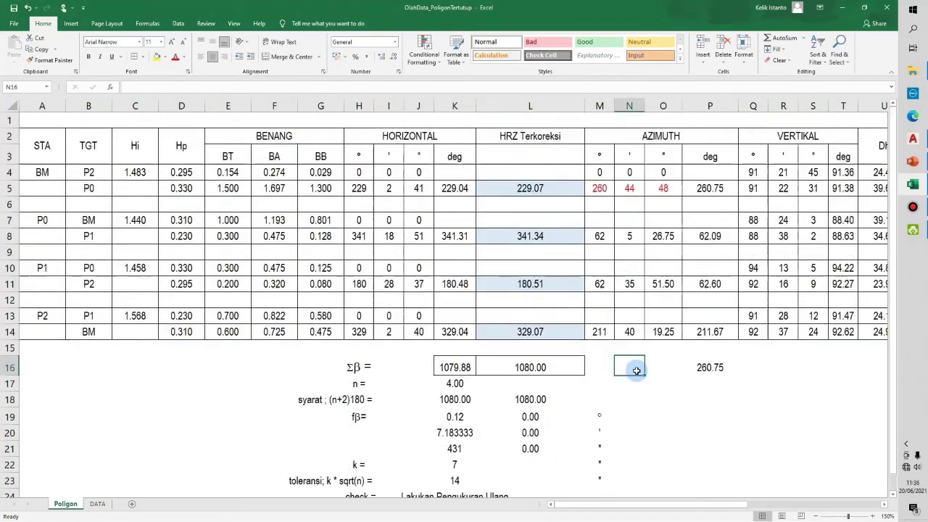
scroll(636, 371, down, 1)
scroll(636, 370, up, 1)
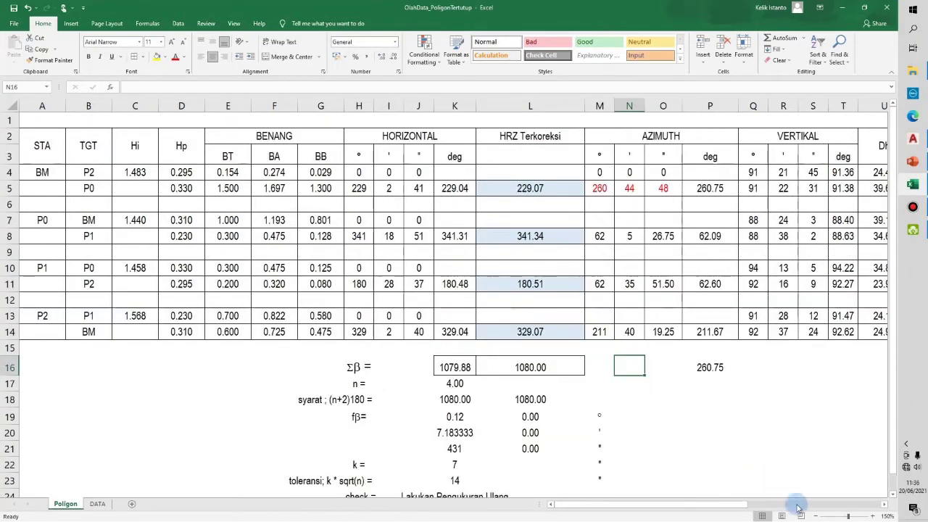
Hide columns H through P, covering the horizontal angles, corrected horizontals and azimuths
click(814, 516)
click(815, 516)
click(815, 516)
click(814, 516)
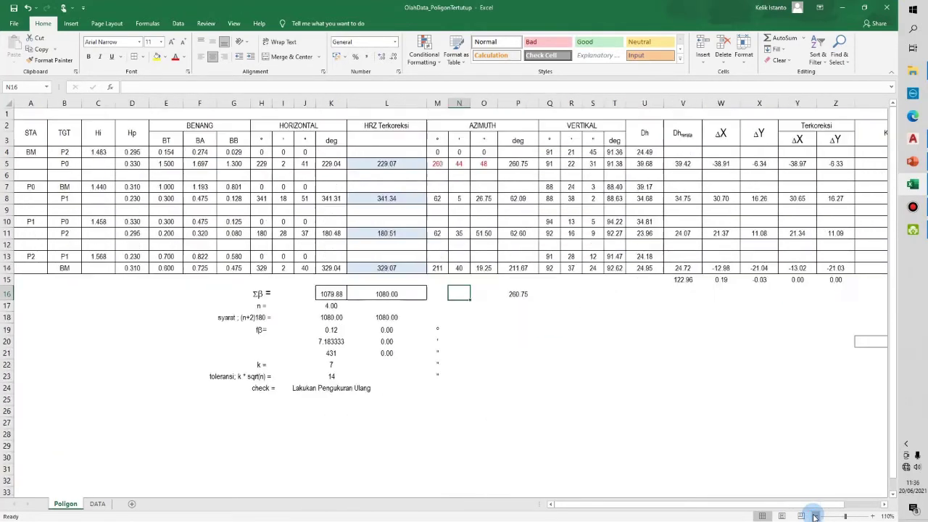
click(815, 516)
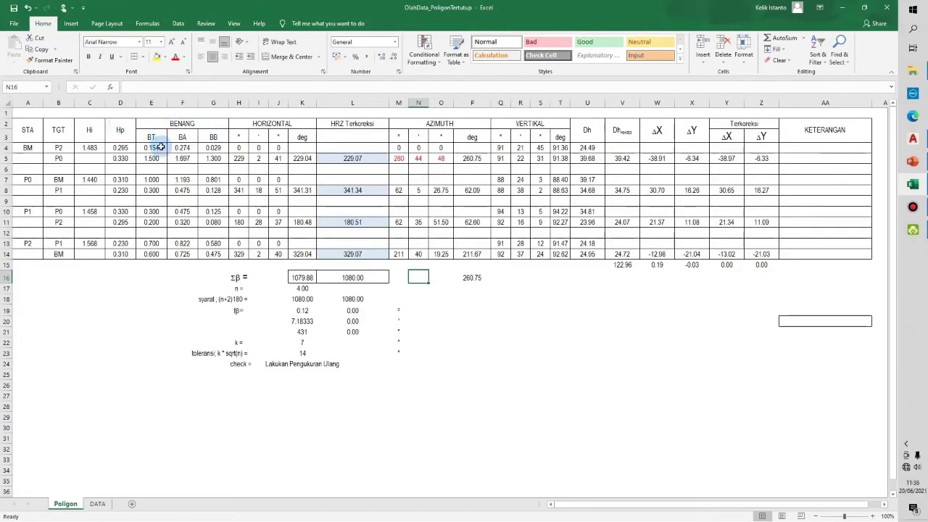
drag(239, 102, 474, 102)
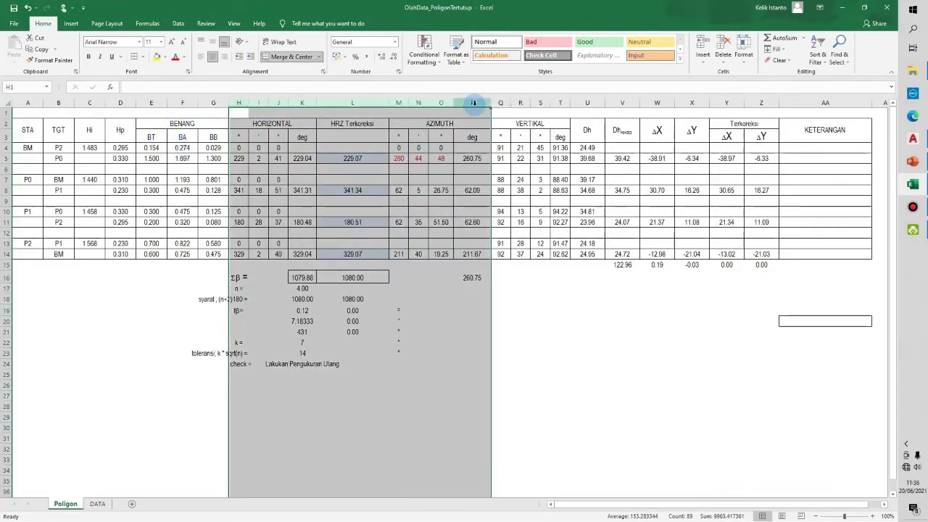
right_click(475, 103)
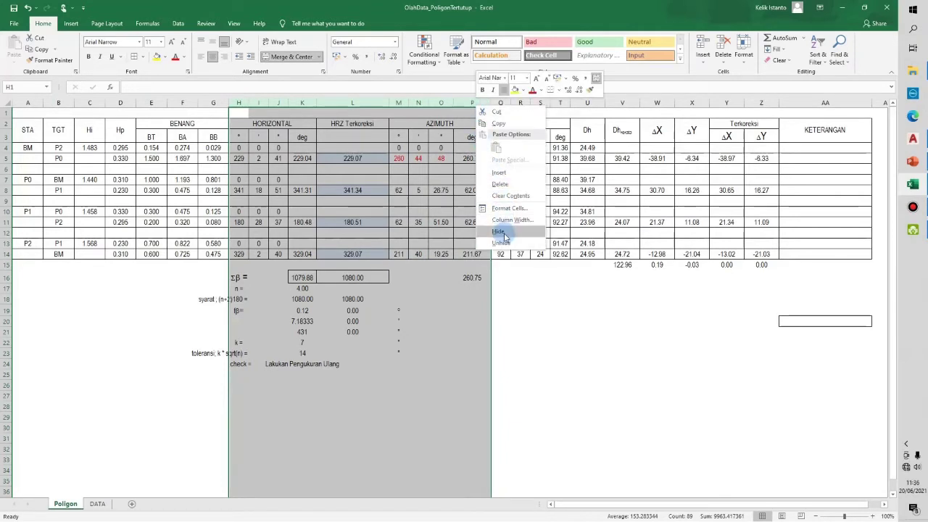
click(503, 234)
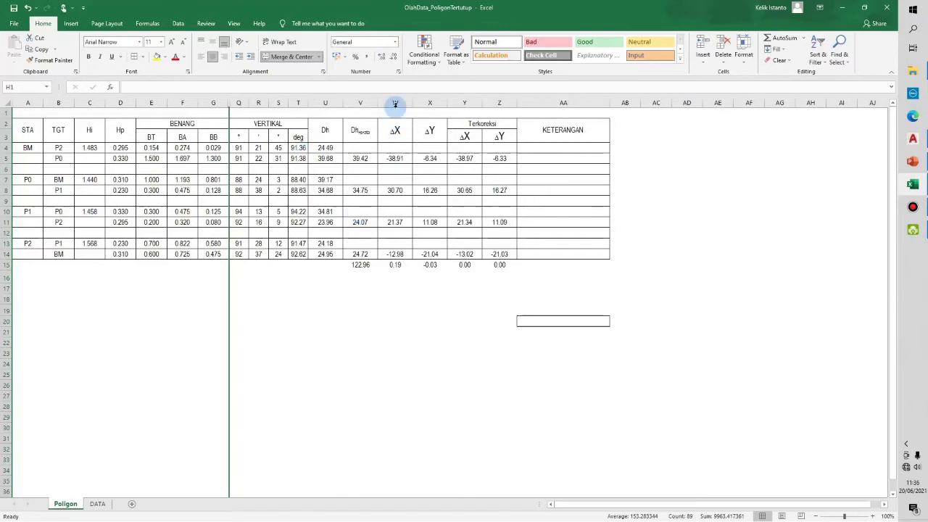
Hide columns W through Z, which hold the raw and corrected ΔX and ΔY values
drag(395, 103, 493, 103)
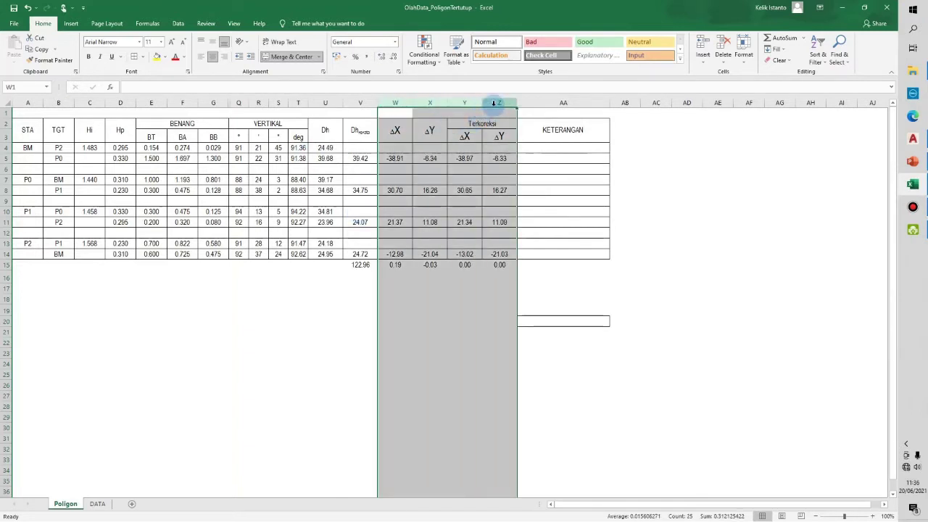
right_click(493, 103)
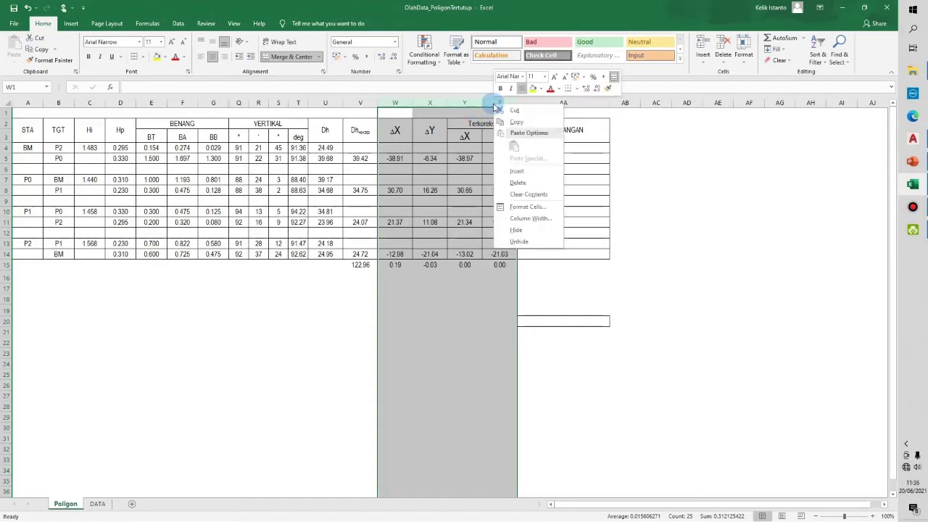
click(517, 232)
click(484, 299)
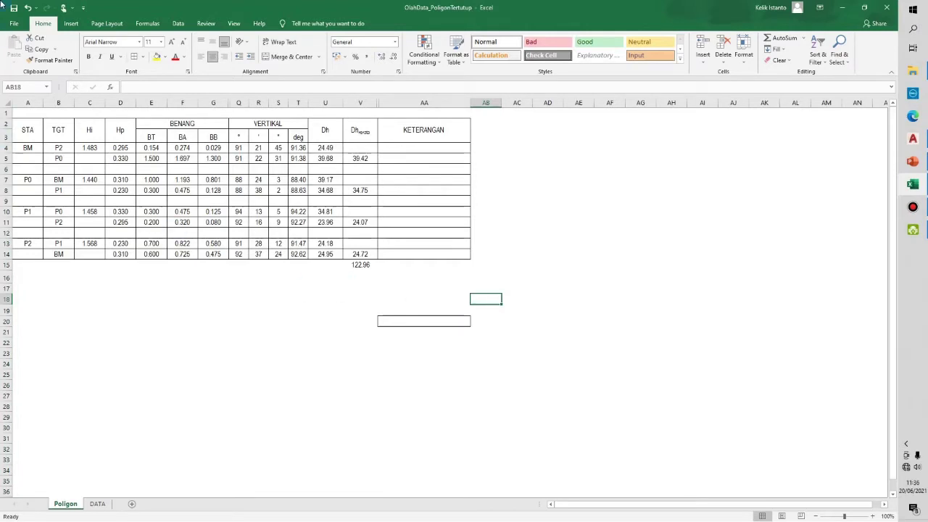
Unhide the columns between V and AA
click(391, 100)
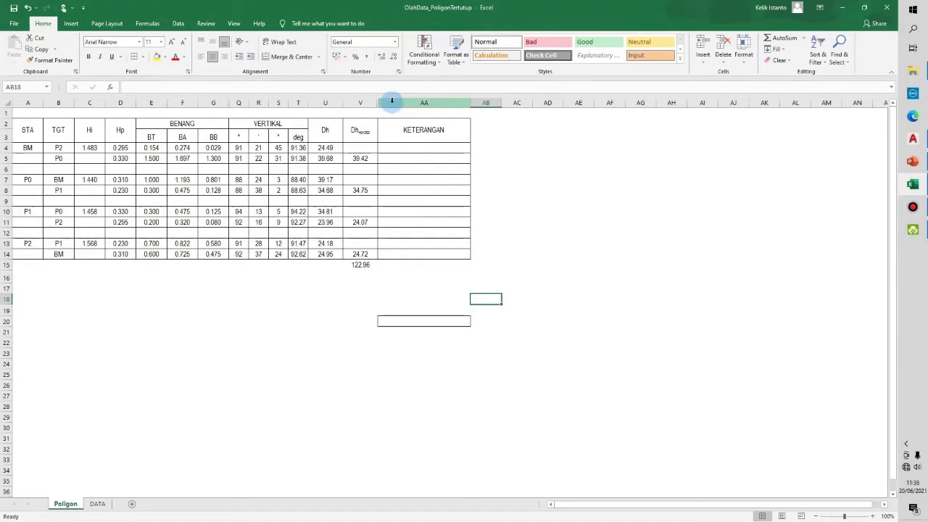
drag(363, 100, 395, 100)
right_click(399, 103)
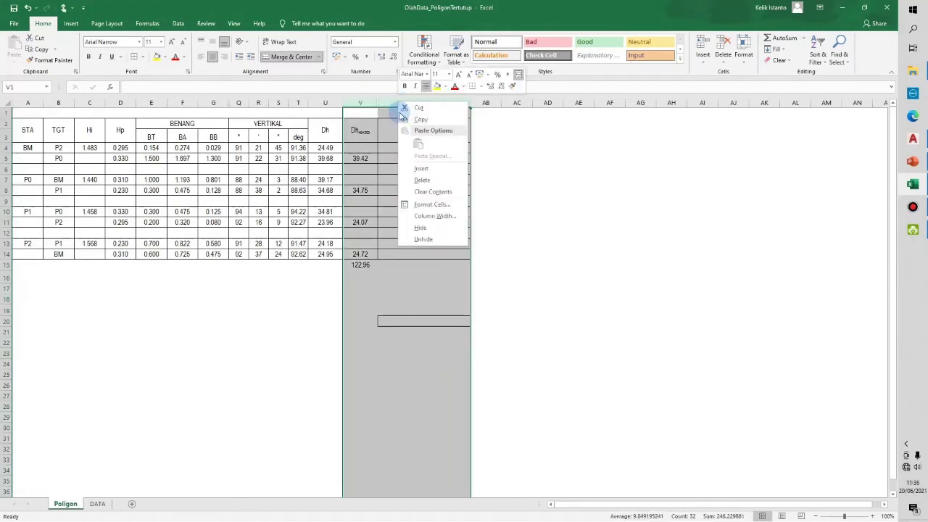
click(423, 239)
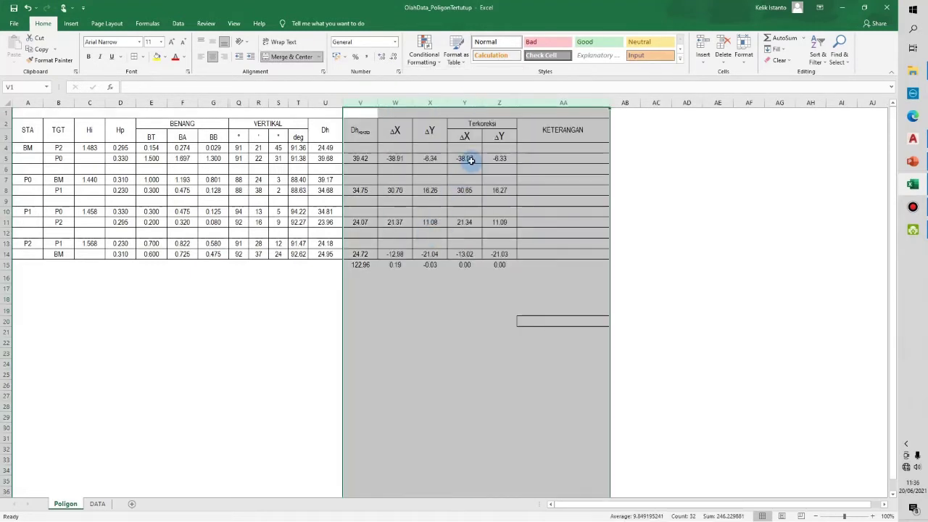
Insert a blank column between the raw ΔY column and the Terkoreksi columns
click(470, 160)
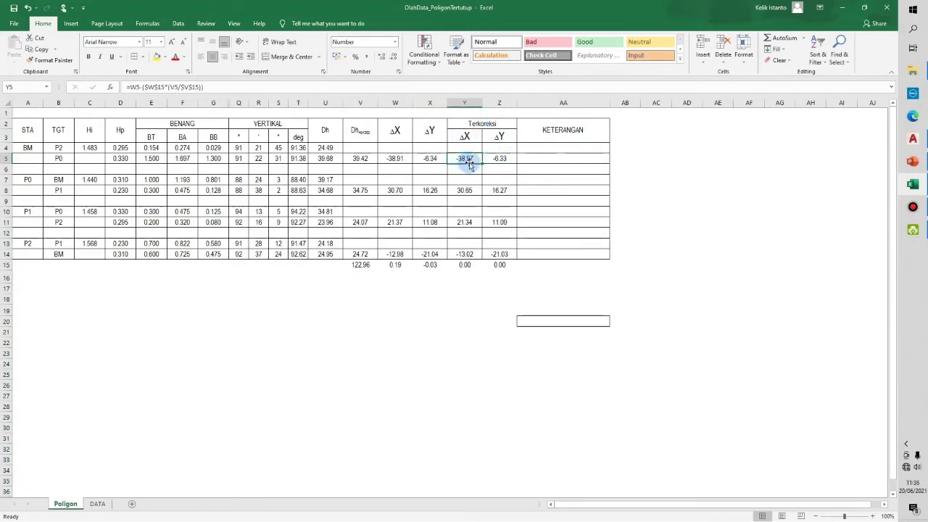
key(alt+i)
key(c)
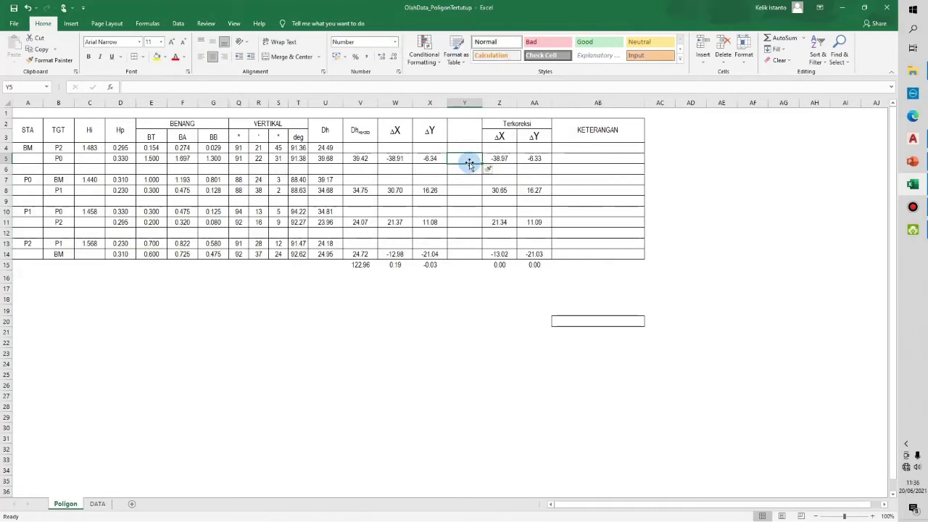
Enter the heading ΔZ in cell Y2, using the delta symbol from the recently used symbols
key(Up)
key(Up)
key(Up)
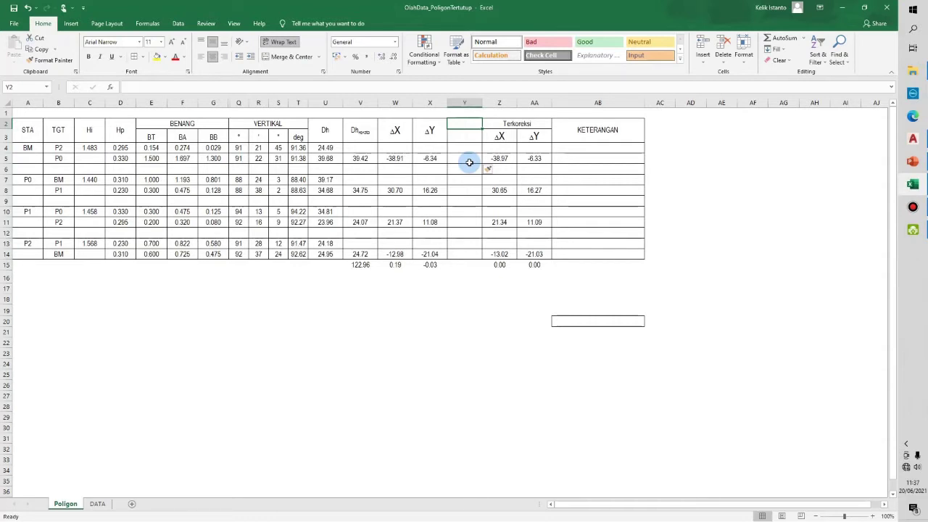
key(alt+i)
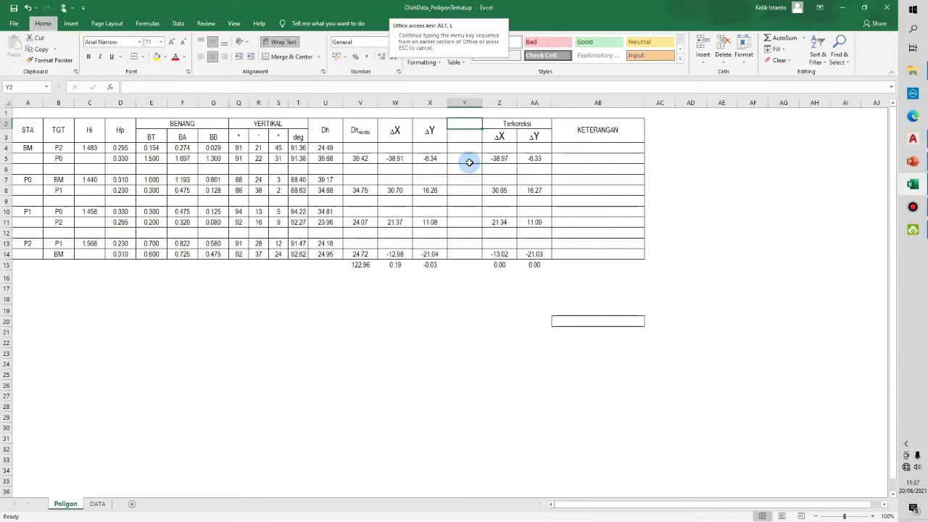
key(s)
click(141, 258)
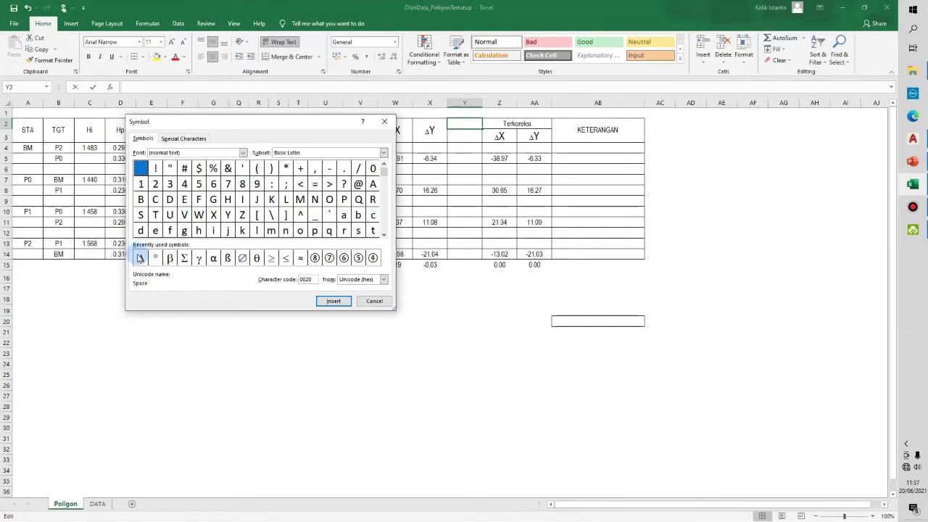
click(335, 302)
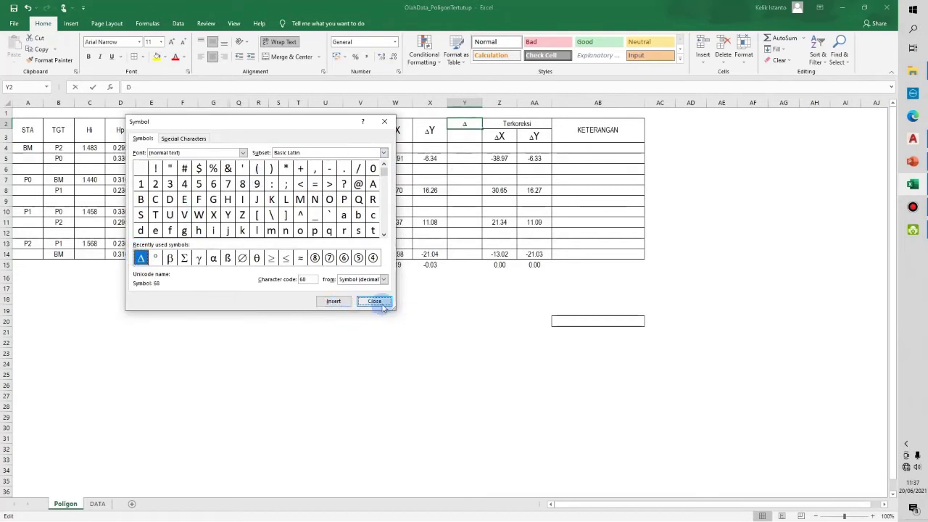
click(377, 302)
text(Z)
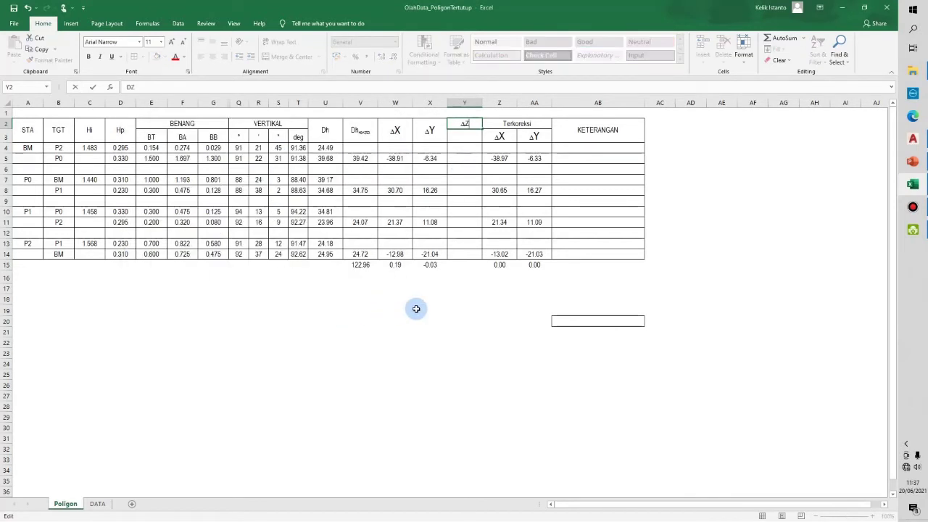
click(462, 310)
Merge and center cells Y2:Y3 for the ΔZ heading
drag(468, 127, 467, 134)
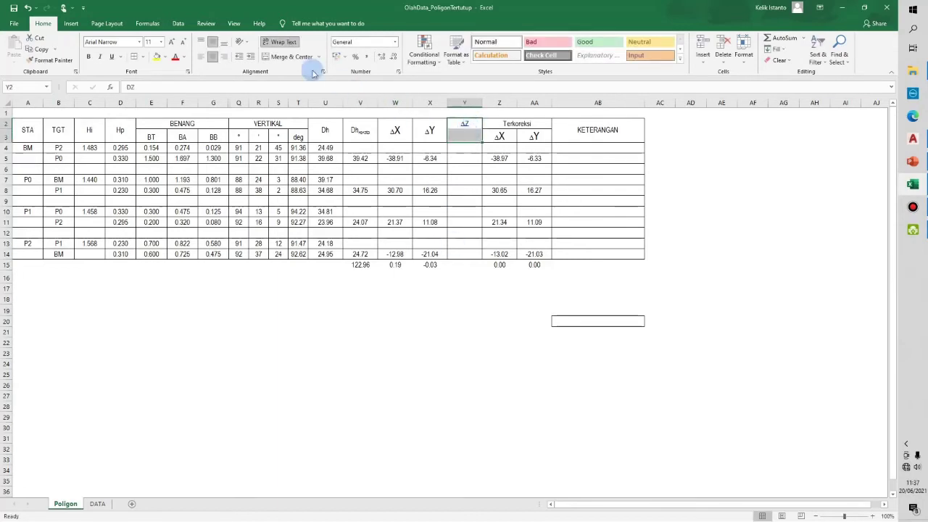
click(294, 56)
click(469, 182)
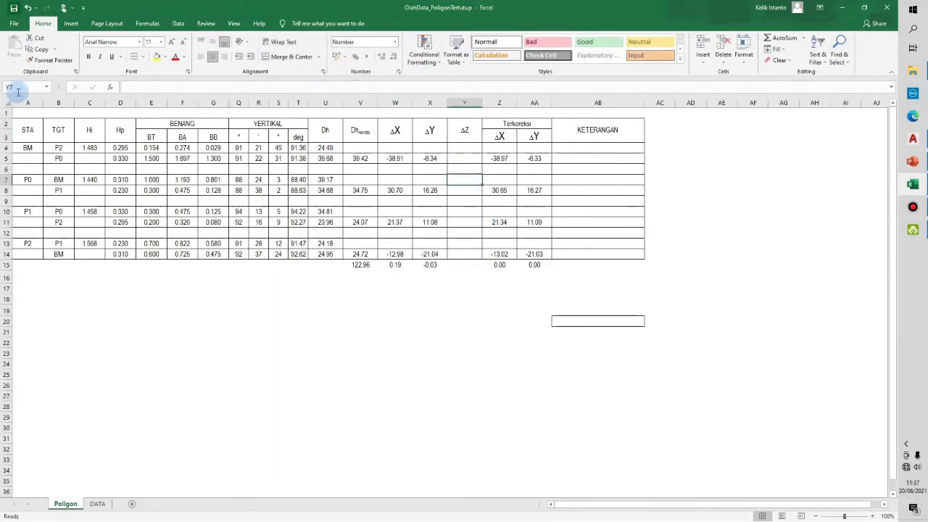
Hide columns W and X with the raw ΔX and ΔY values
drag(393, 102, 420, 100)
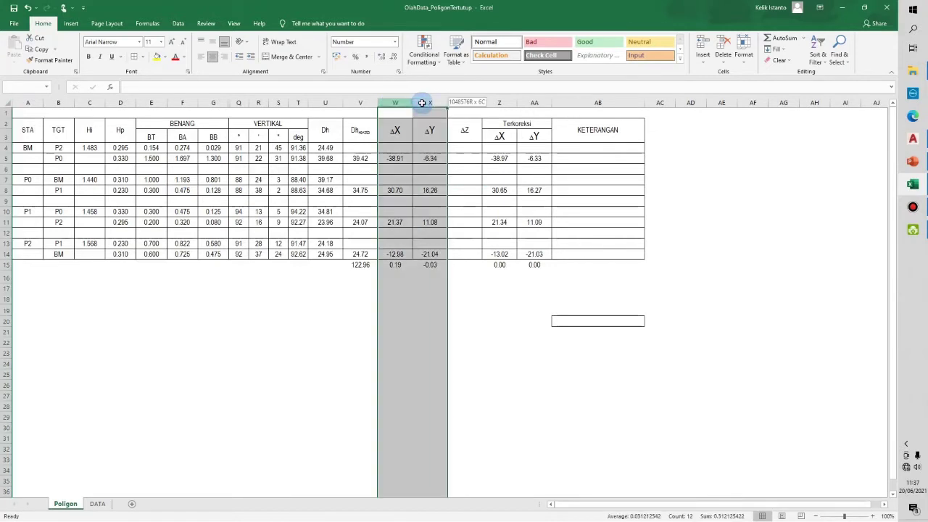
right_click(429, 102)
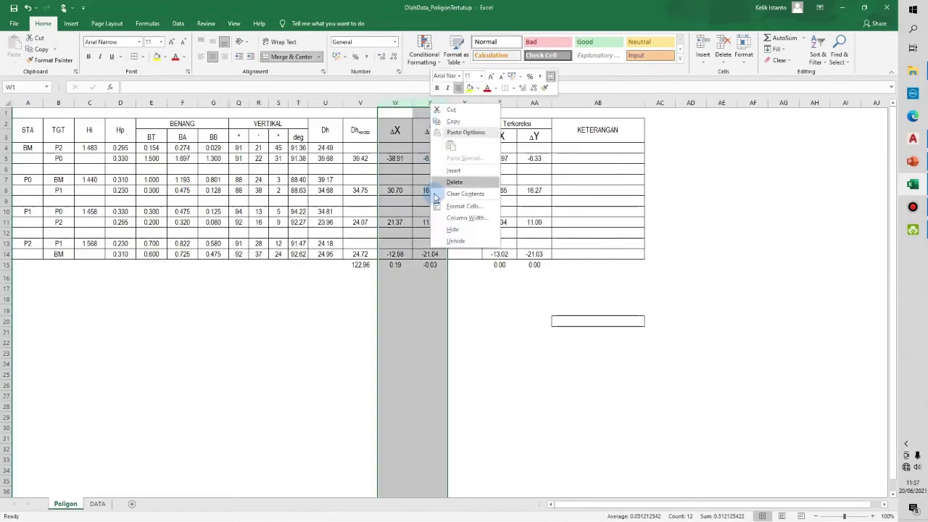
click(445, 230)
click(416, 307)
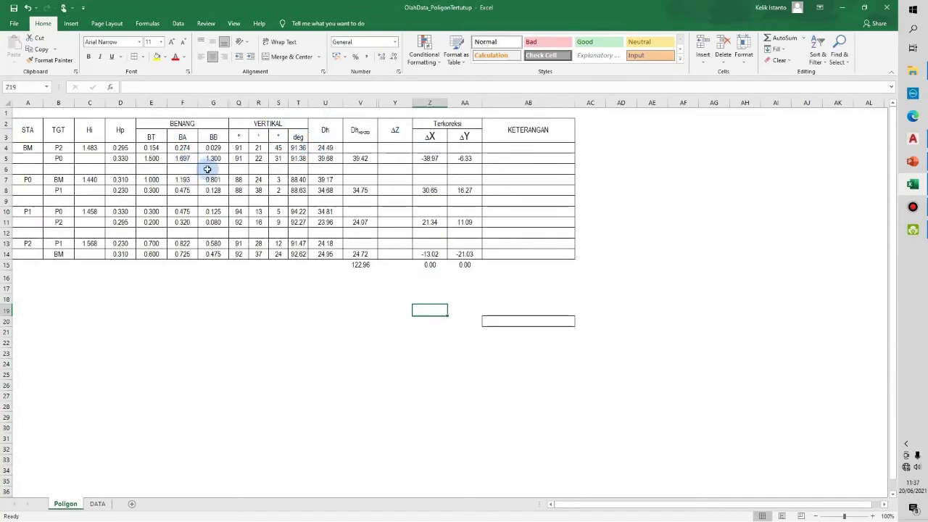
Review the dZ and dv tachymetry formulas on the PowerPoint slide and return to the Excel worksheet
click(877, 515)
click(876, 516)
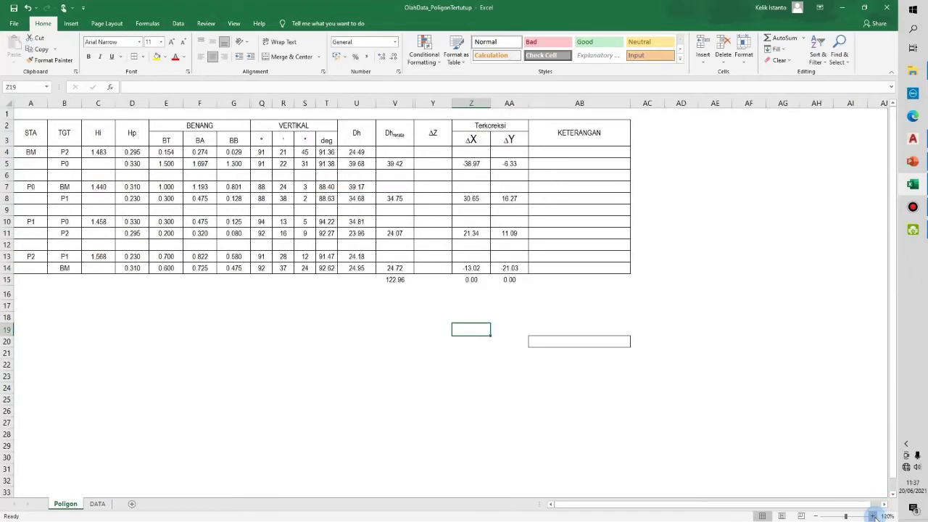
click(874, 516)
click(874, 516)
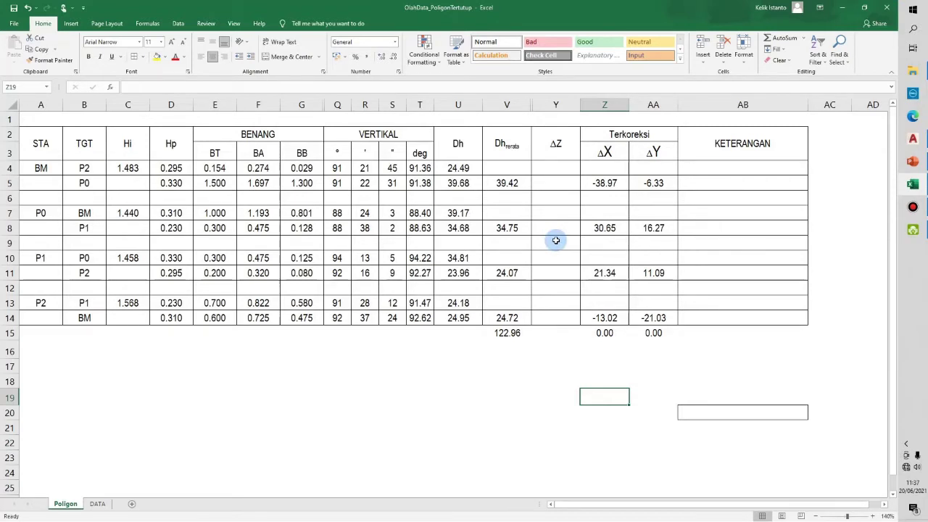
click(913, 161)
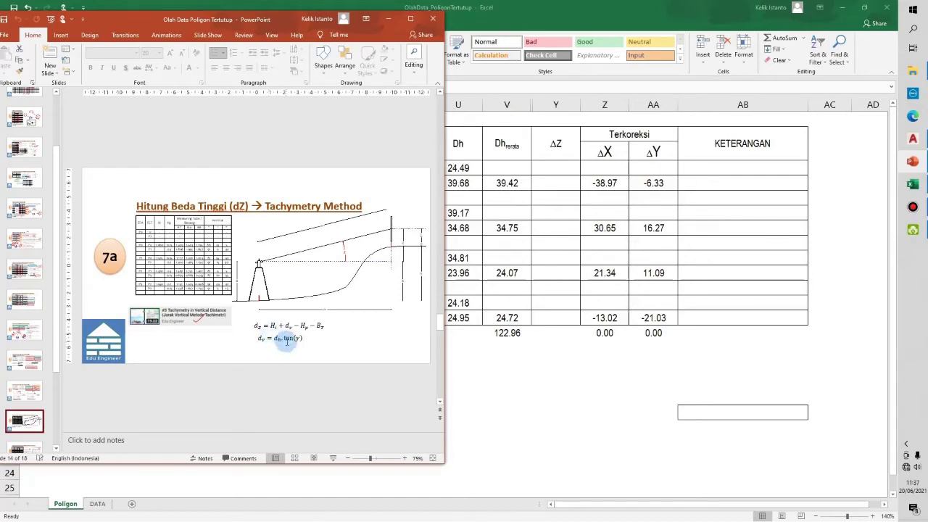
key(alt+Tab)
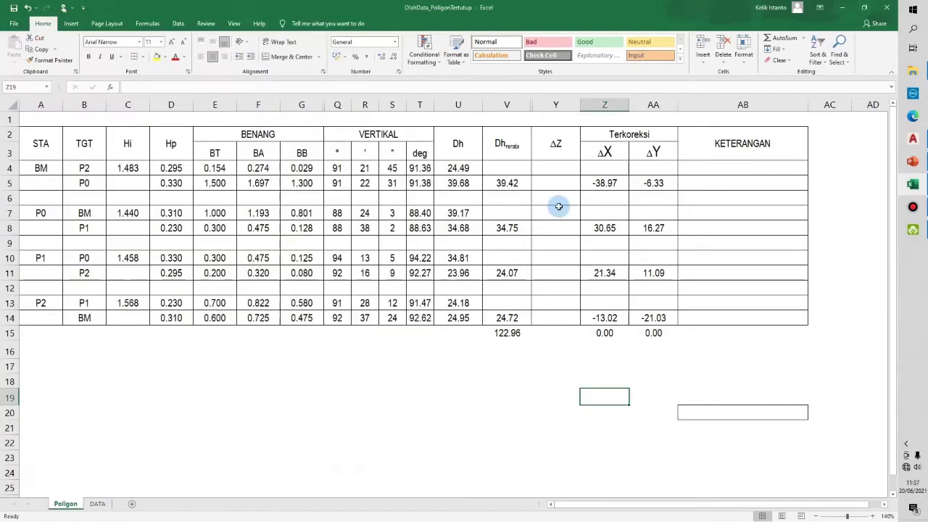
Insert a new empty column before the ΔZ column in the traverse table
click(557, 149)
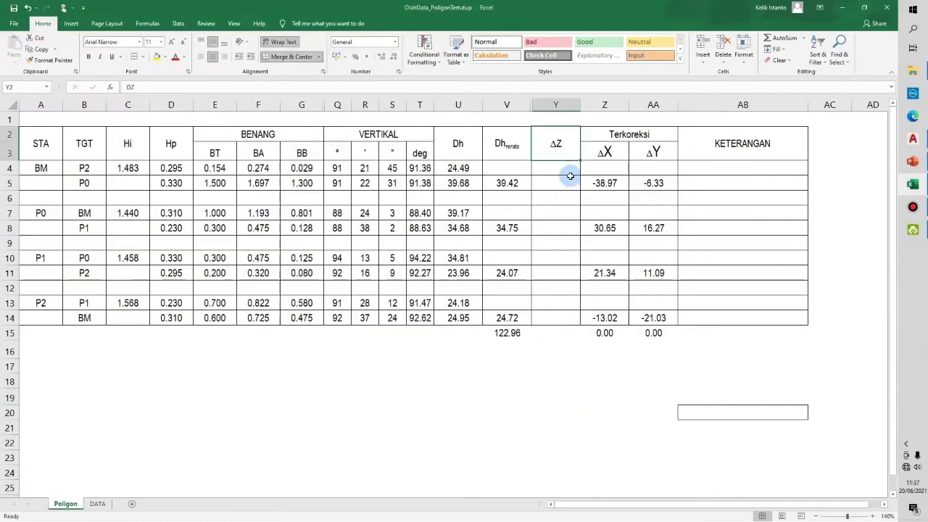
key(alt+i)
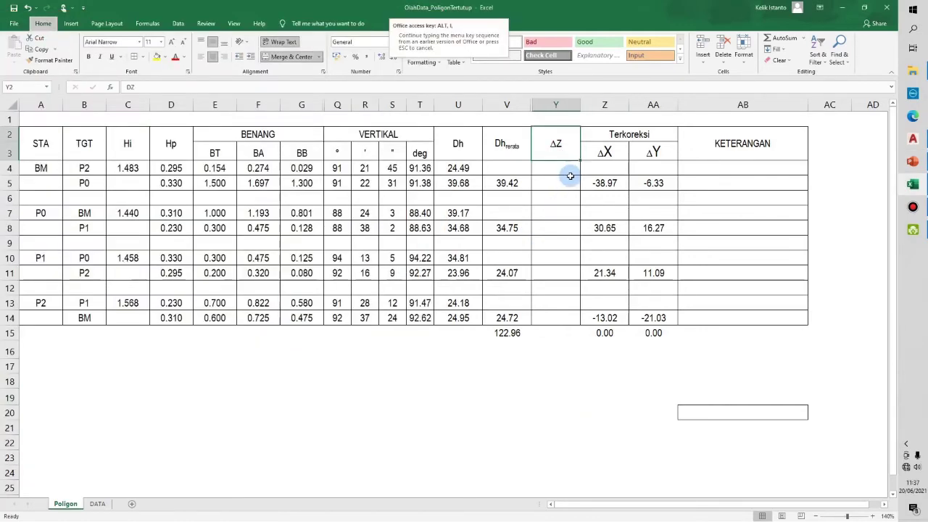
key(Escape)
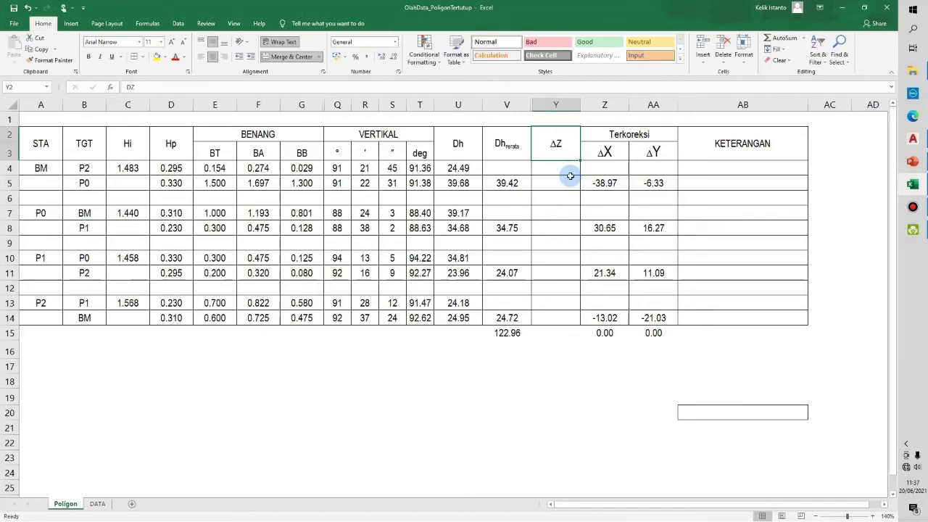
key(alt+i)
key(c)
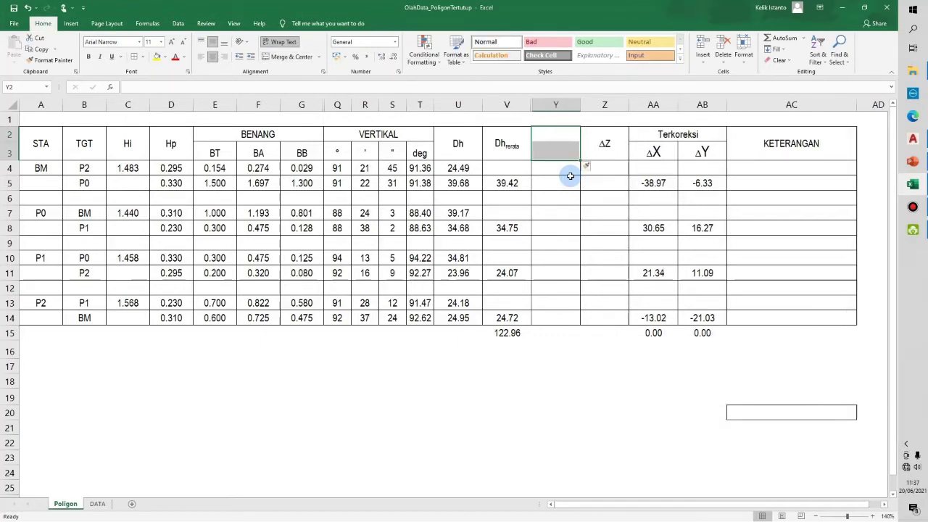
Merge and center cells Y2:Y3 of the new column and enter the heading dV
click(562, 145)
click(551, 133)
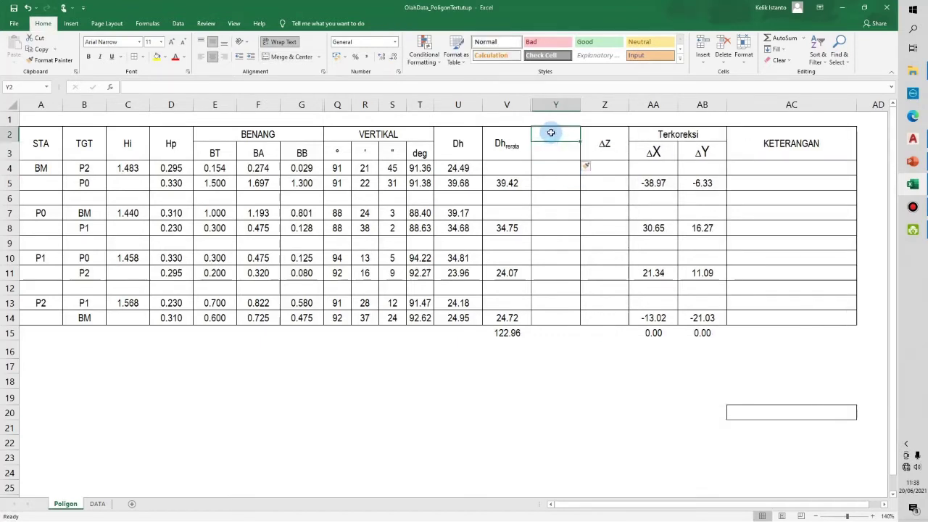
drag(551, 133, 551, 146)
click(289, 57)
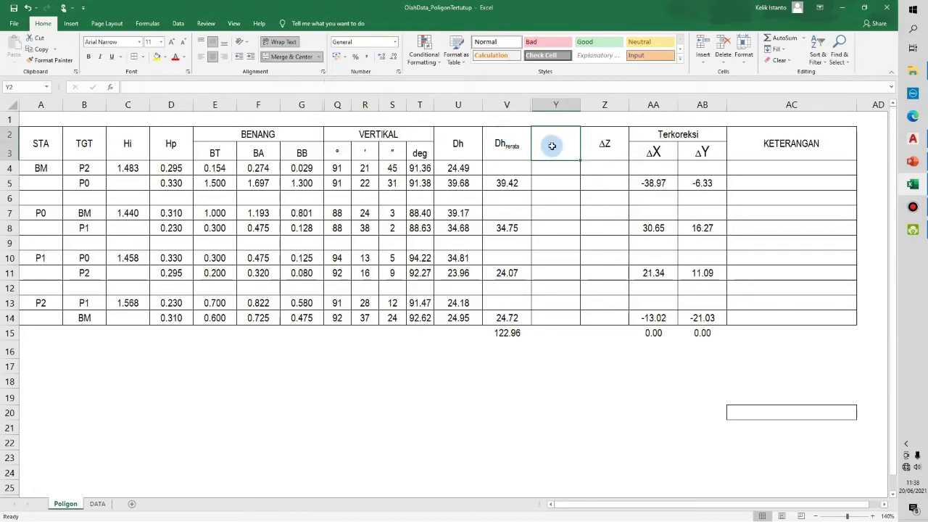
text(dV)
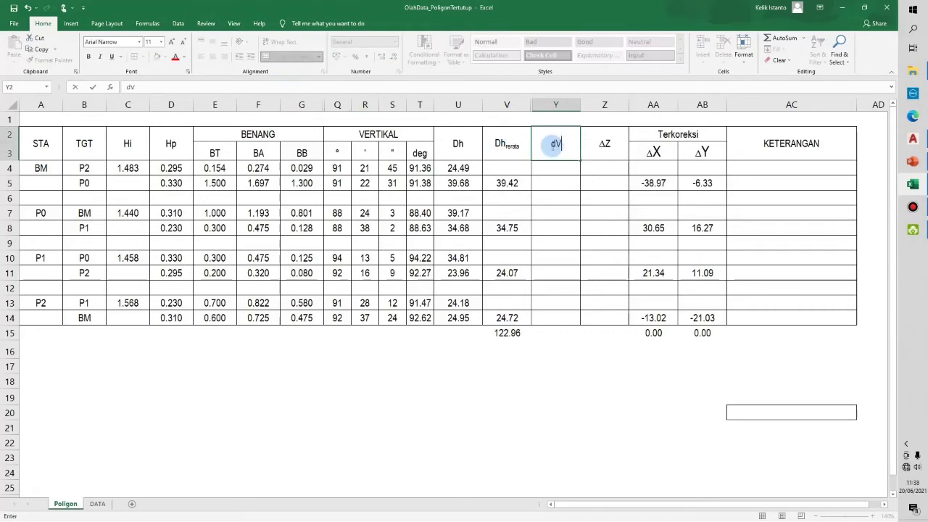
key(Return)
key(Return)
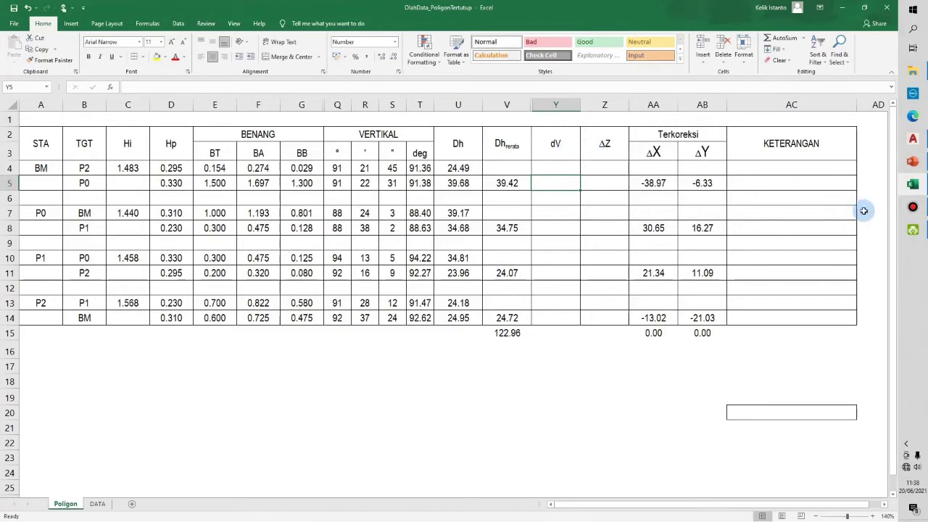
Check the dv formula on the PowerPoint slide and enter =U4*(TAN((90-T4)*PI()/180)) in cell Y4 of the Excel worksheet
click(913, 161)
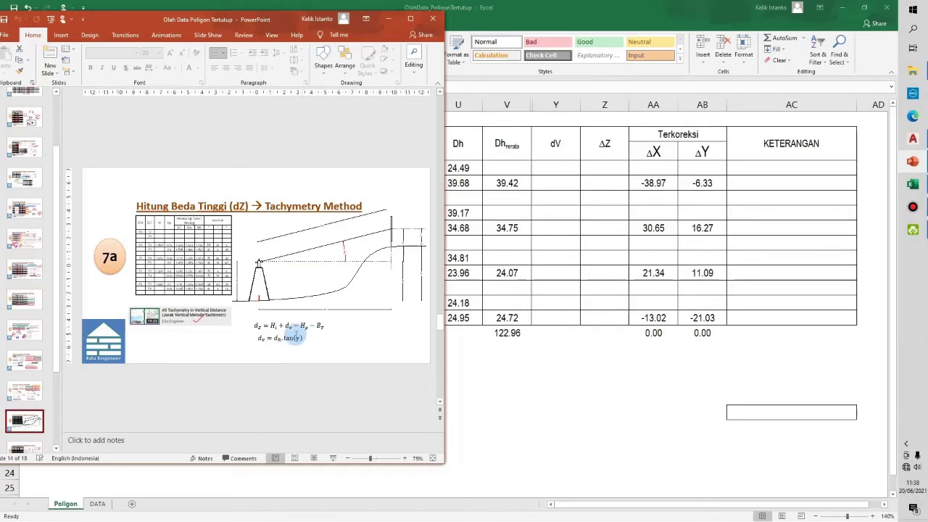
click(912, 184)
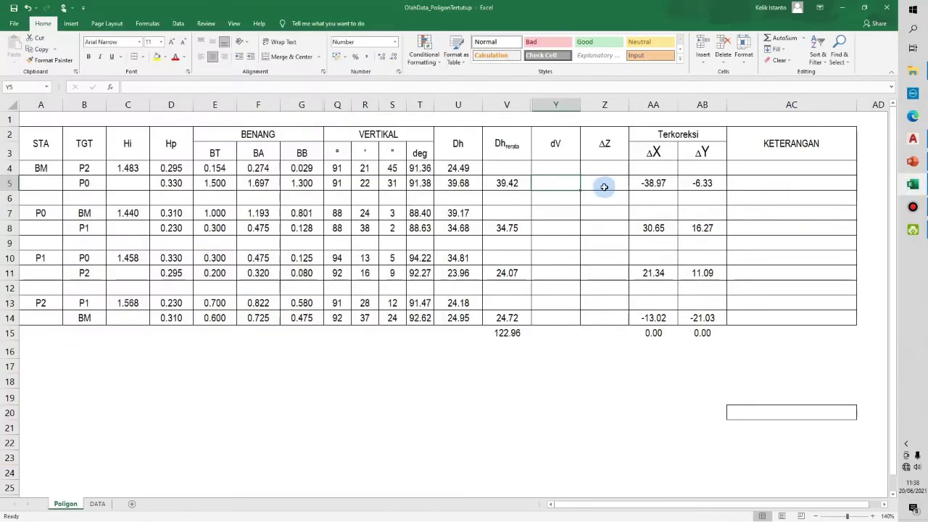
click(555, 171)
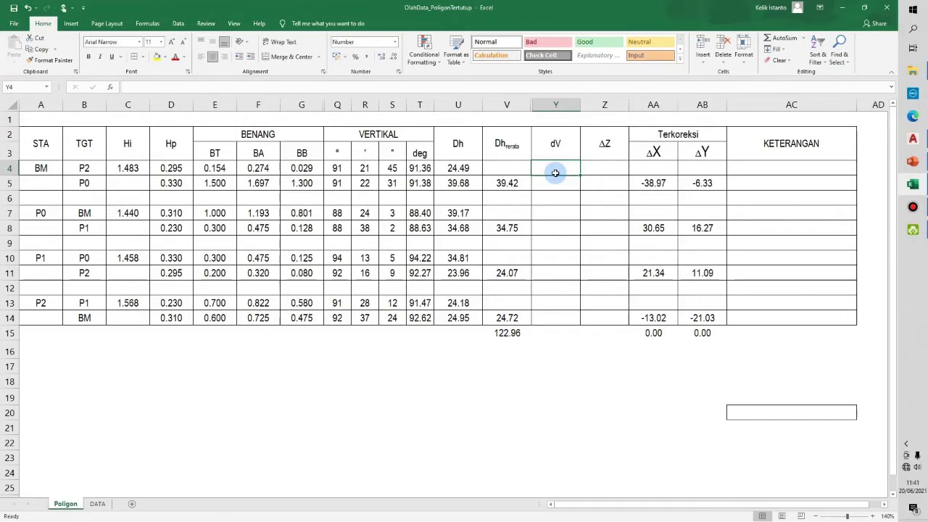
text(=)
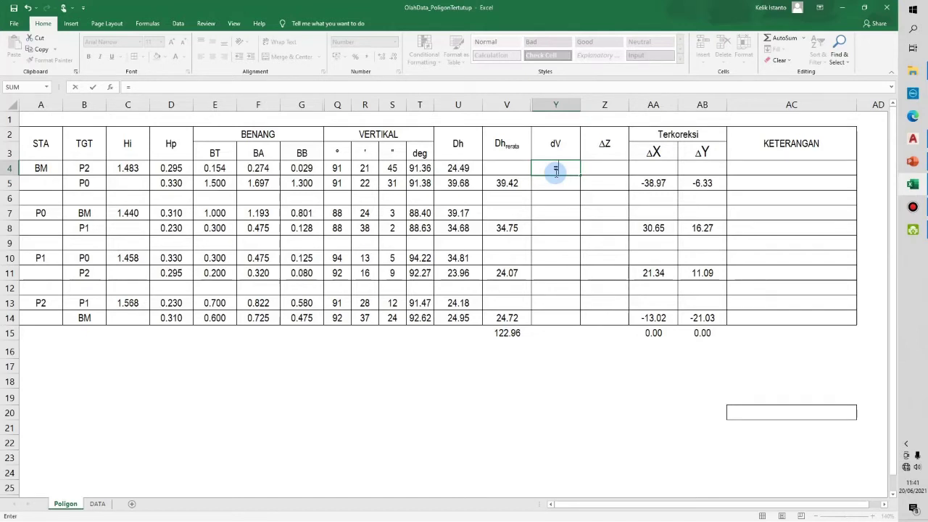
key(Left)
key(Left)
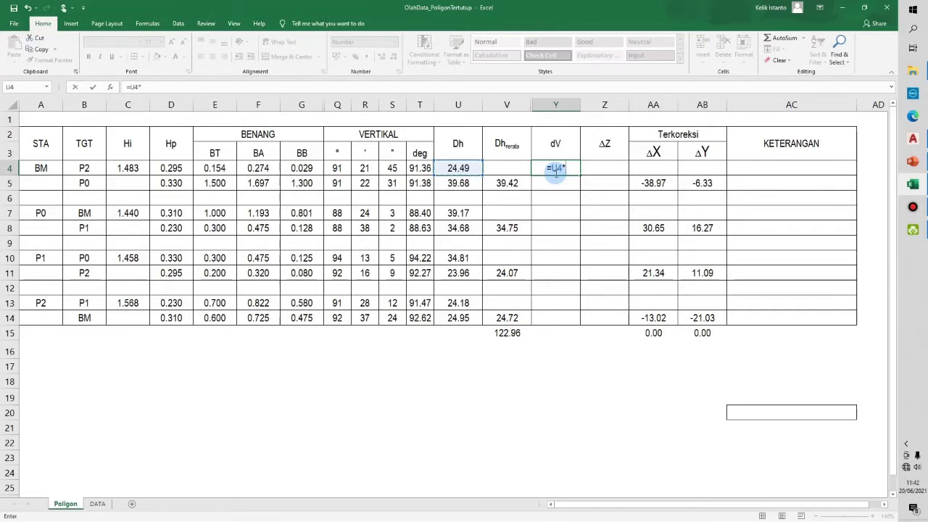
text(*(tan)
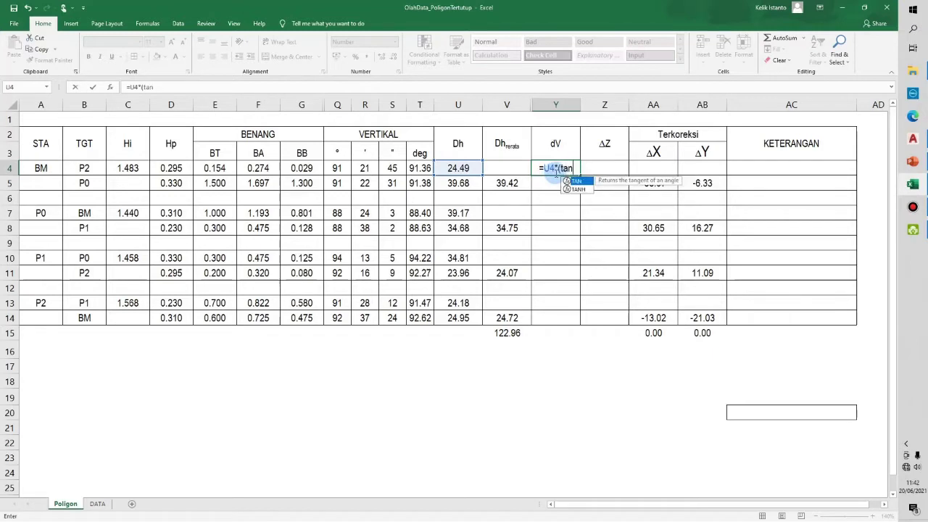
text((()
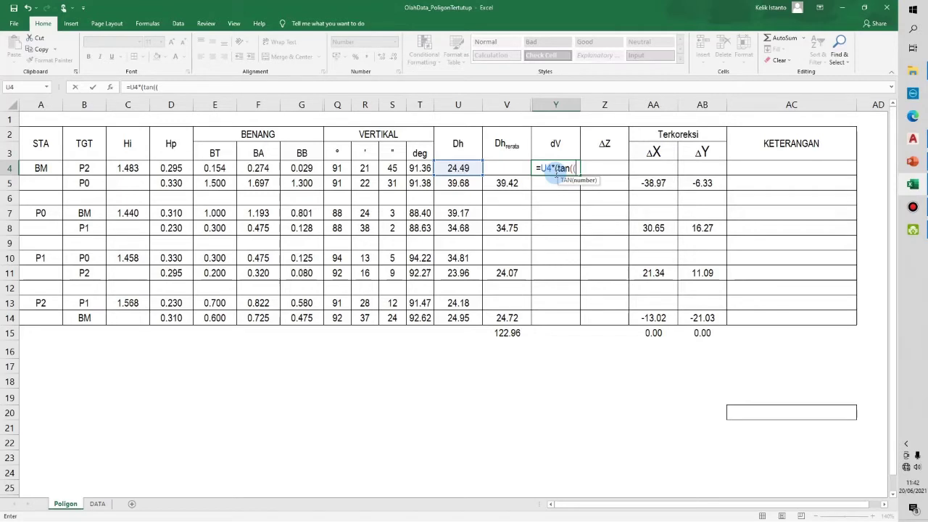
text(90-)
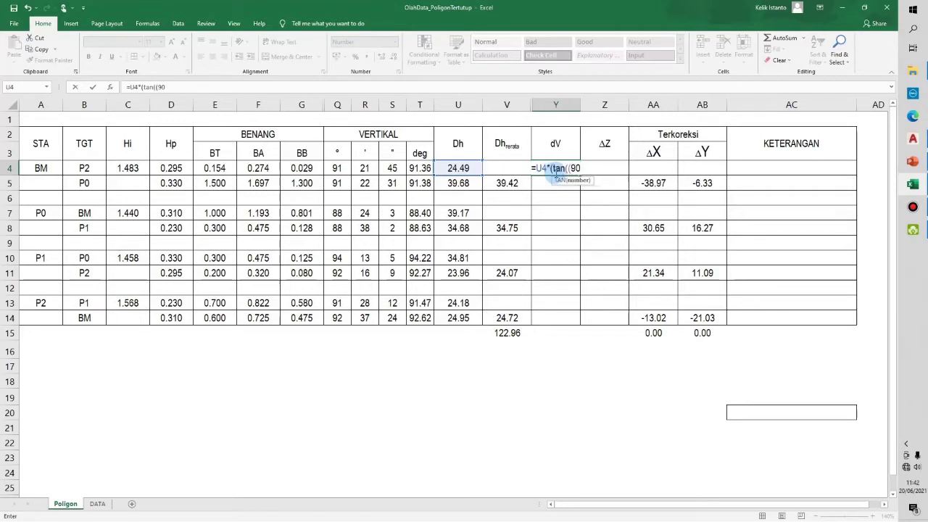
click(421, 168)
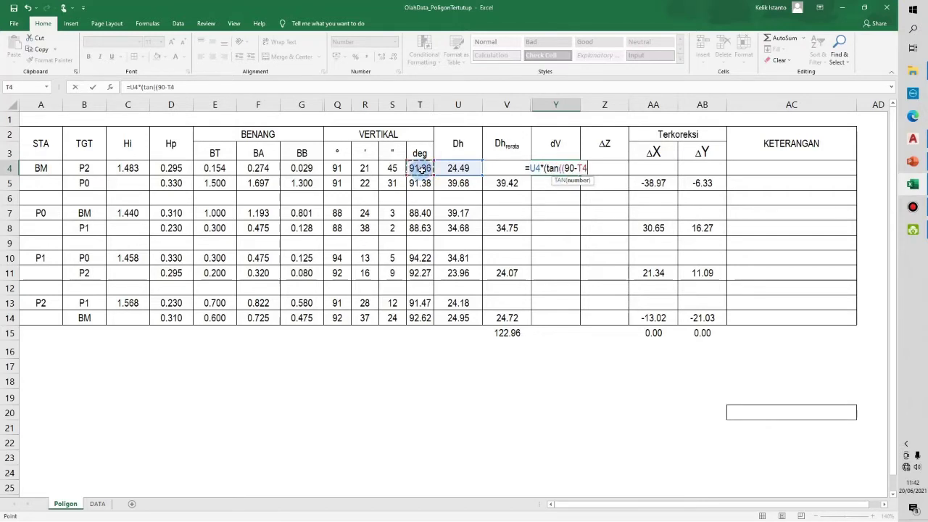
text())
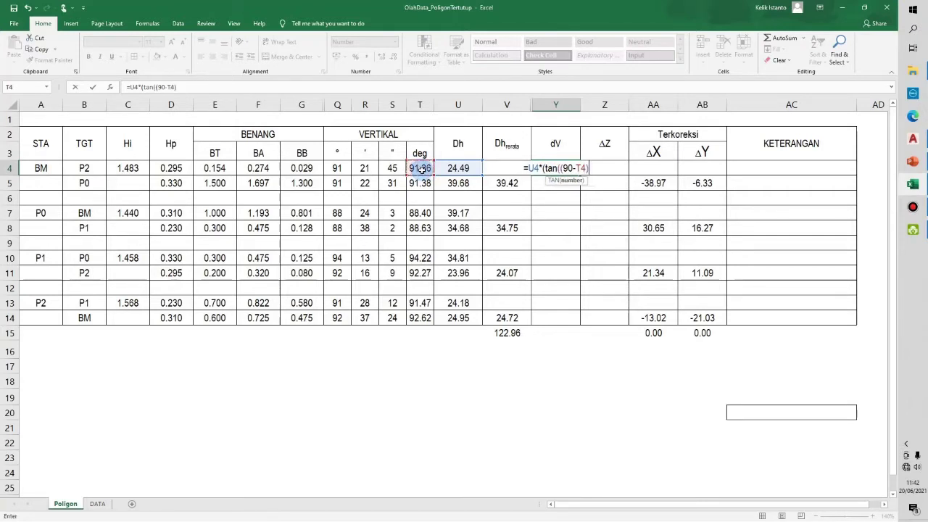
text(*)
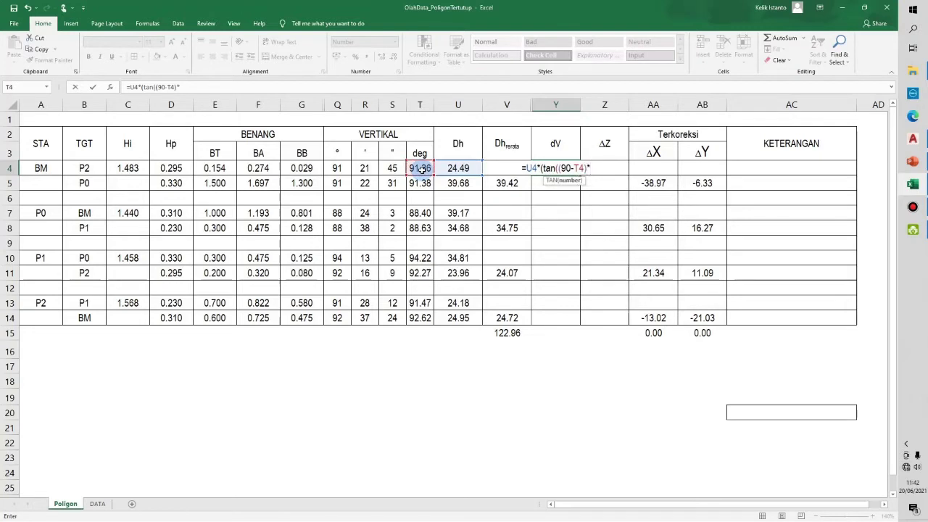
text(pi)
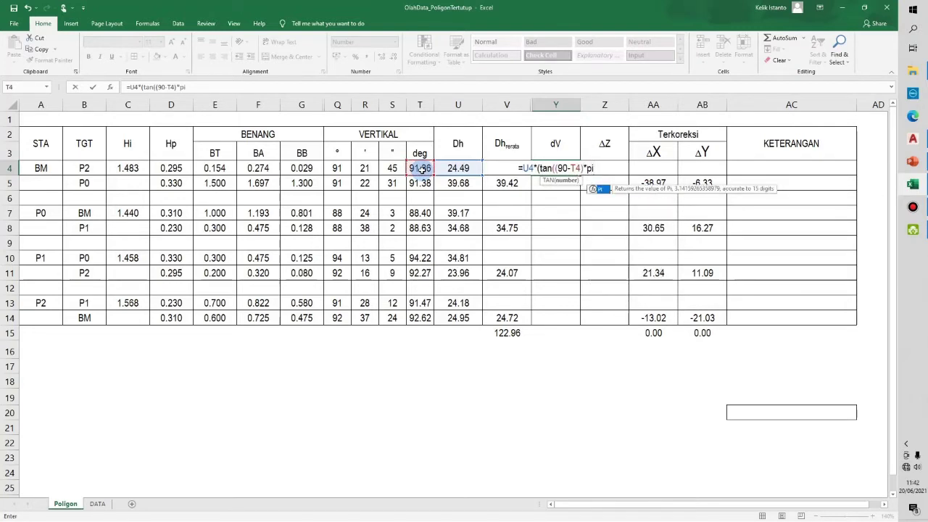
text(()/1)
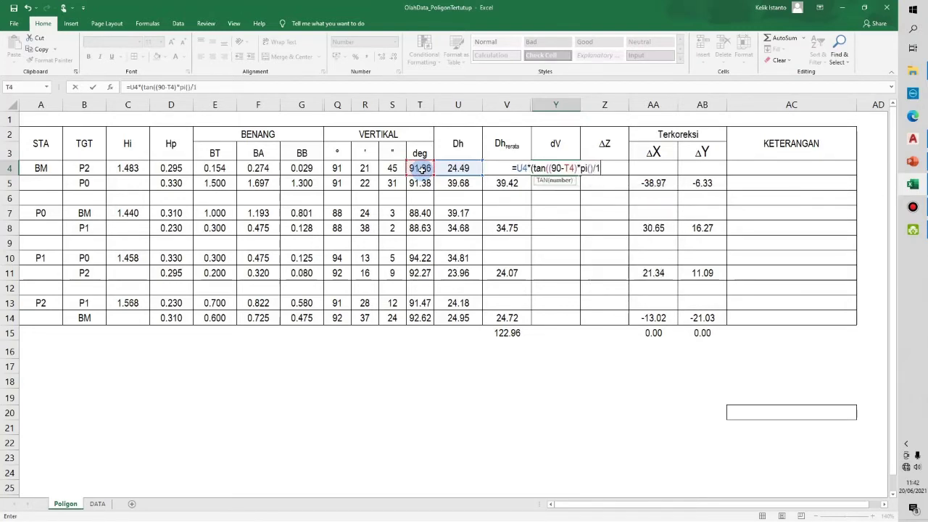
text(80)))
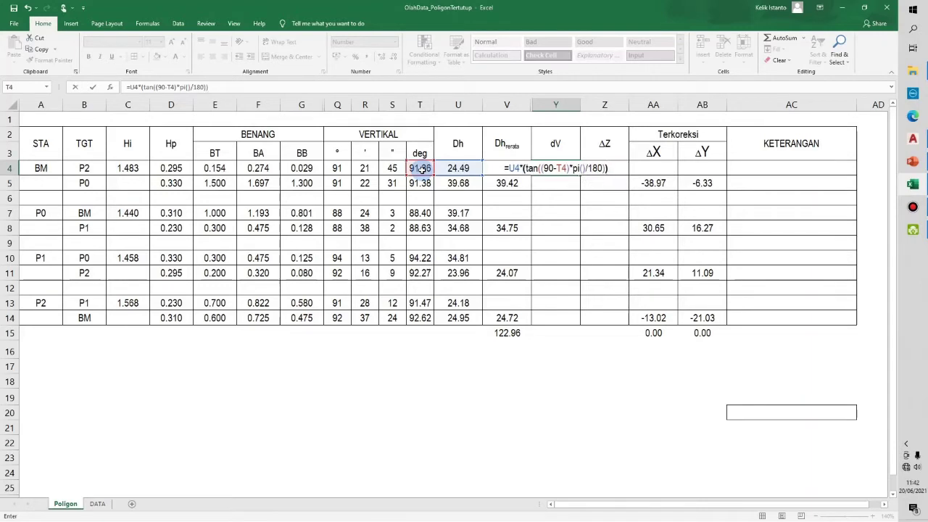
key(ctrl+Return)
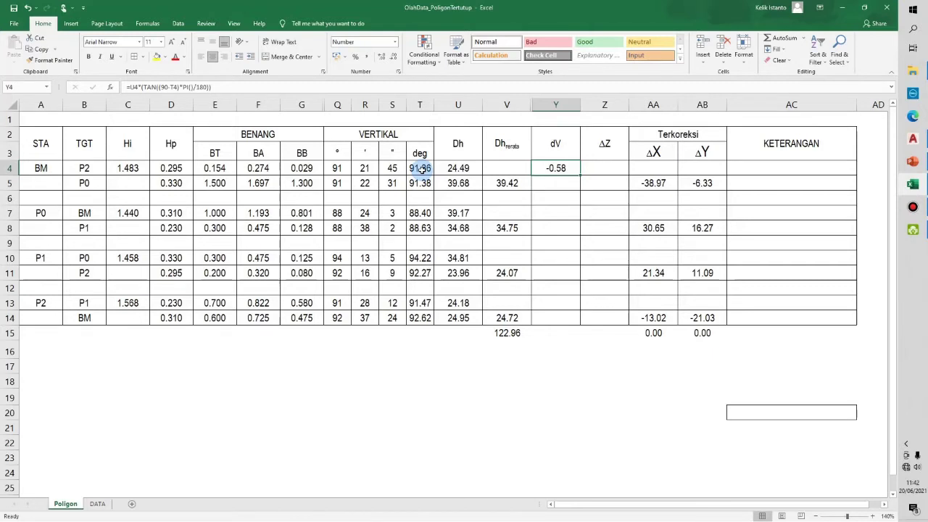
Recheck the PowerPoint slide and, back in Excel, copy the dV formula from Y4 to Y5, Y7:Y8, Y10:Y11 and Y13:Y14
click(910, 161)
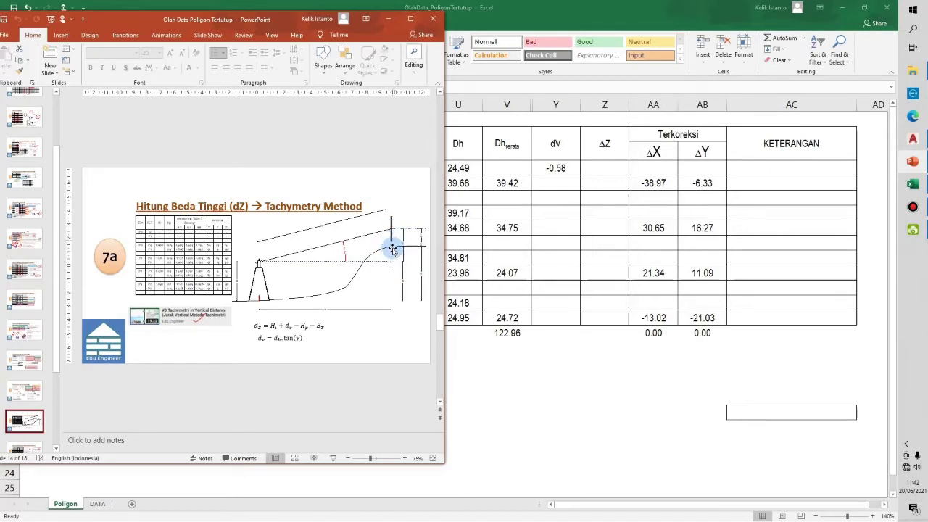
click(915, 163)
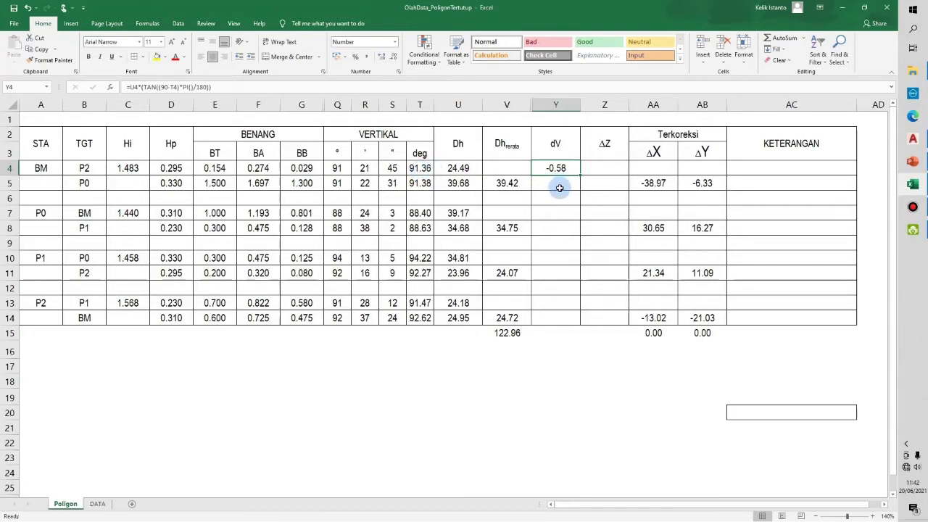
key(ctrl+c)
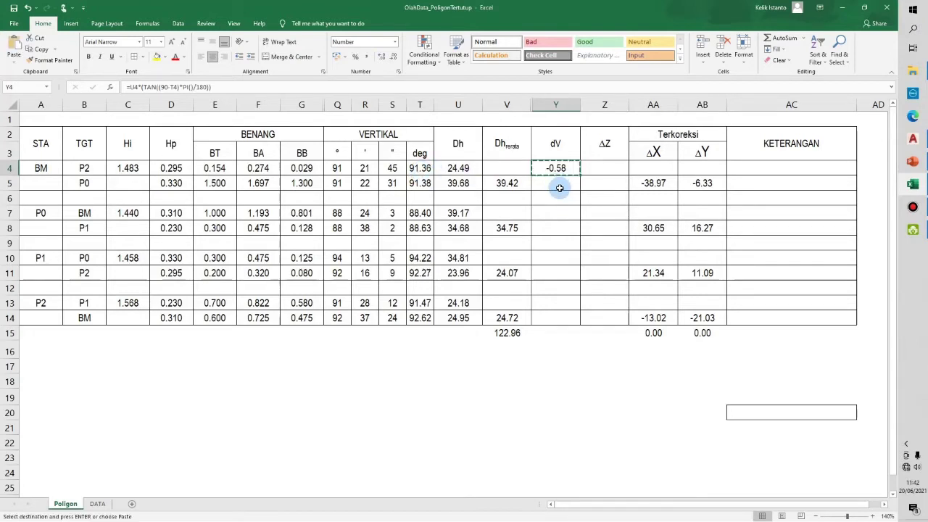
click(559, 187)
key(ctrl+v)
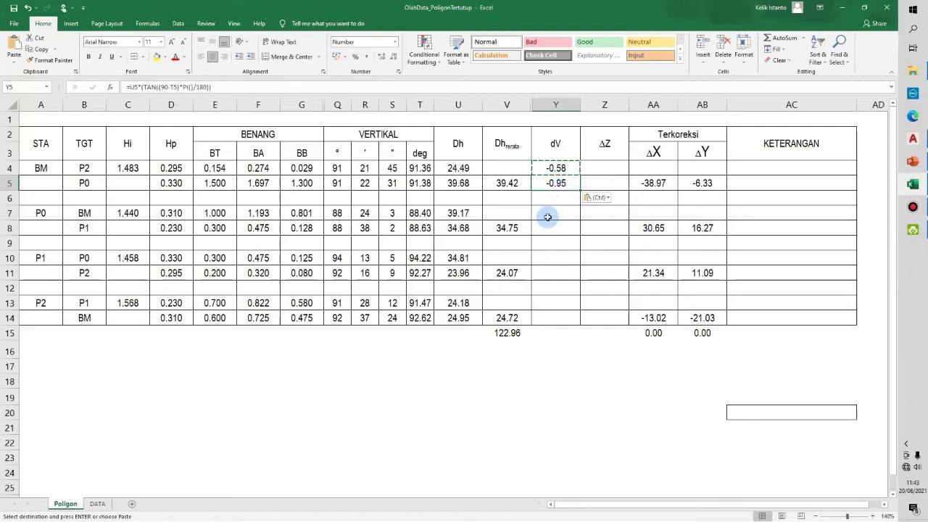
drag(544, 212, 549, 225)
key(ctrl+v)
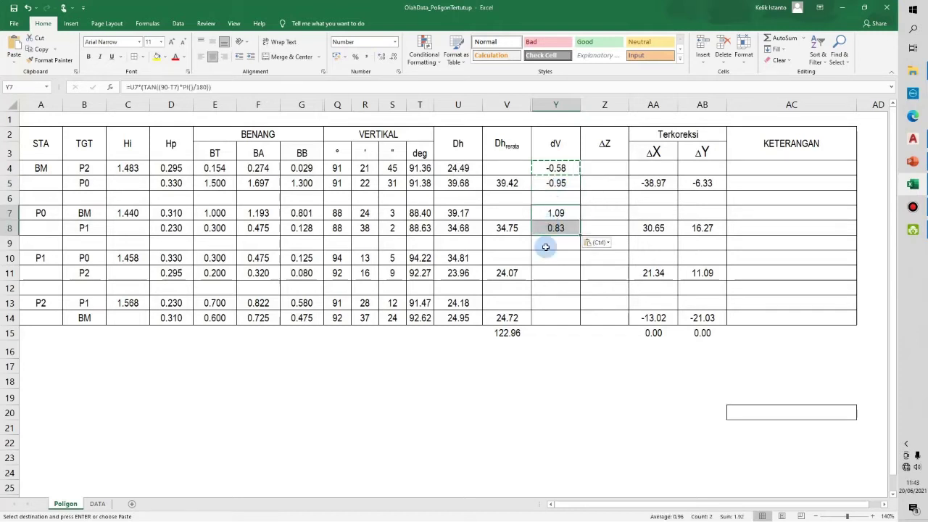
drag(544, 258, 548, 266)
key(ctrl+v)
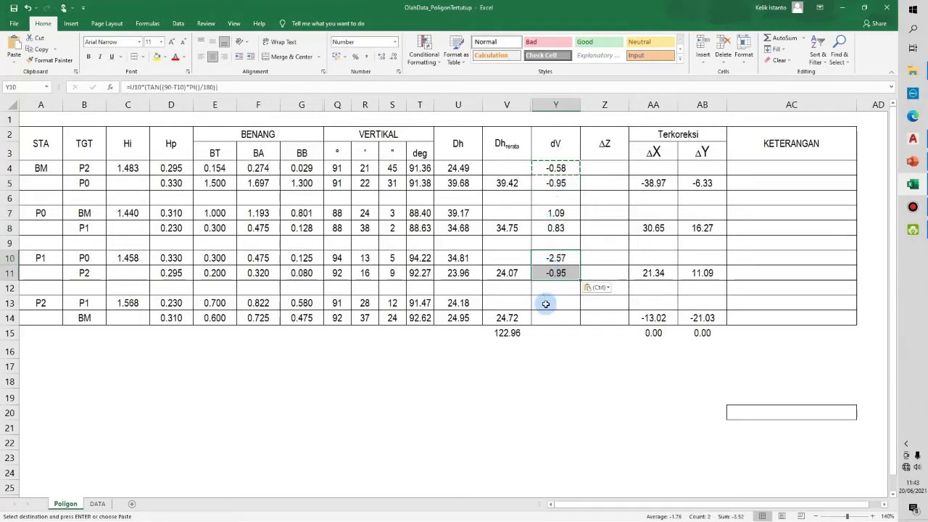
drag(543, 302, 544, 314)
key(ctrl+v)
click(556, 353)
key(Escape)
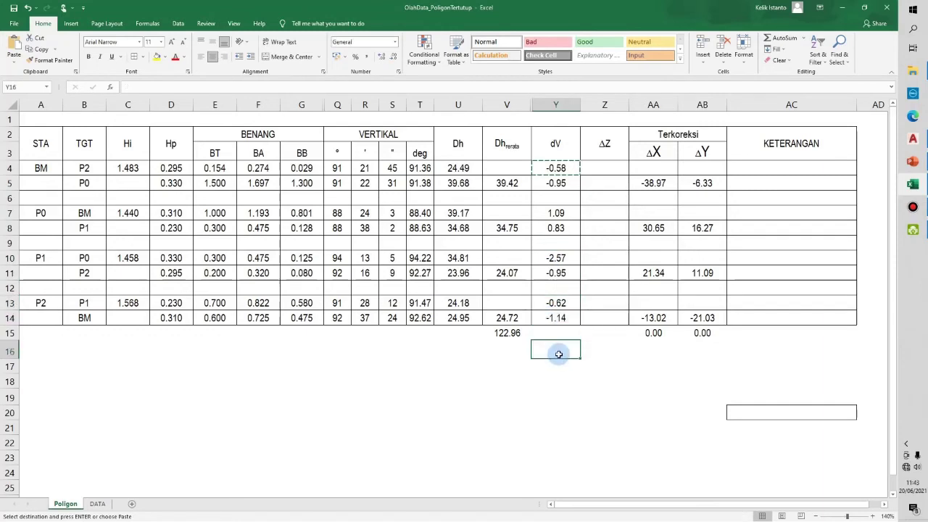
Review the dZ formula on the PowerPoint slide and return to cell Z4 in the Excel worksheet
click(598, 169)
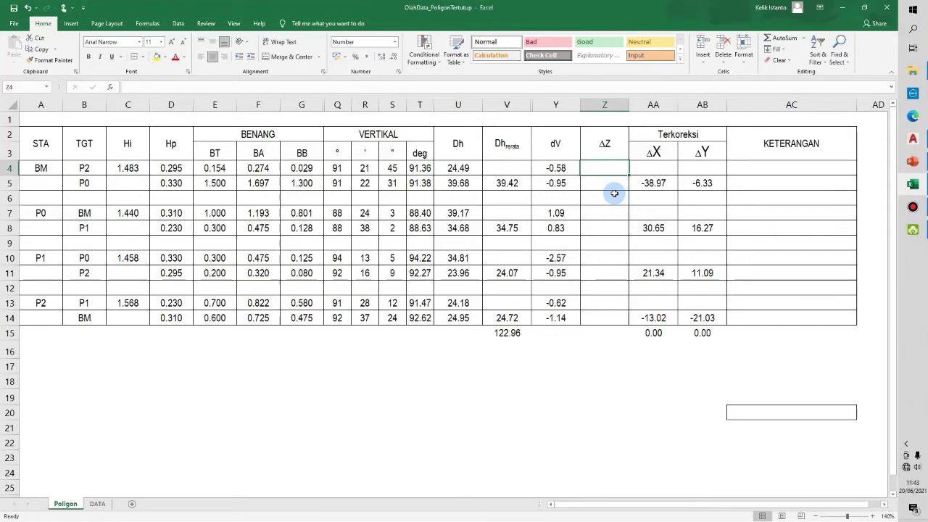
click(911, 185)
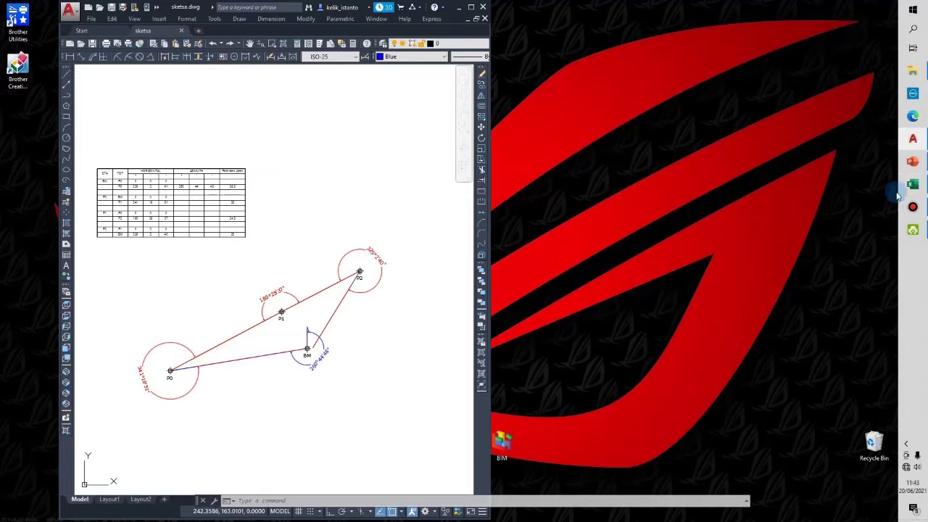
click(913, 161)
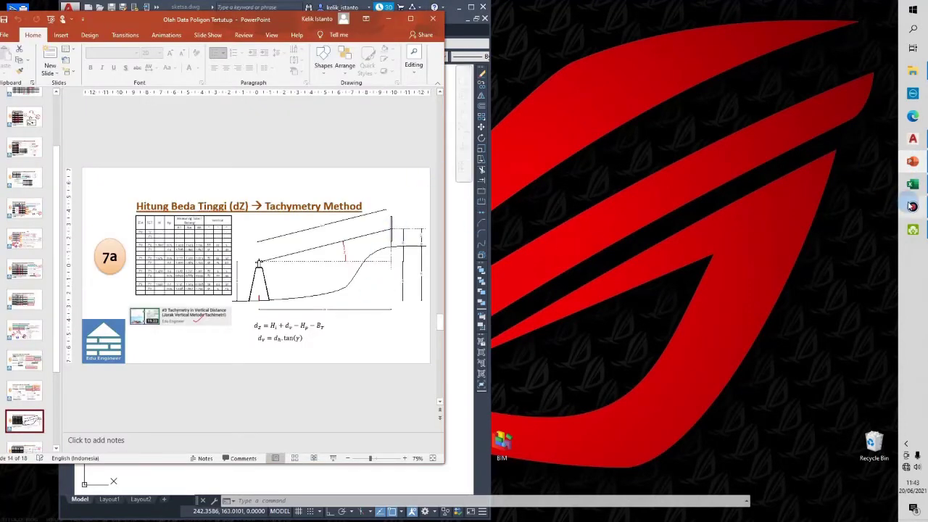
click(913, 184)
click(912, 161)
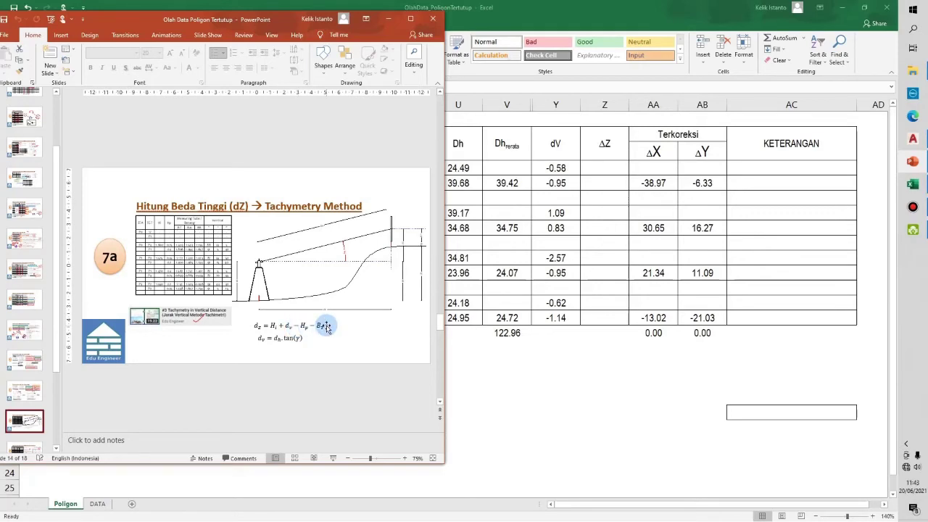
click(612, 169)
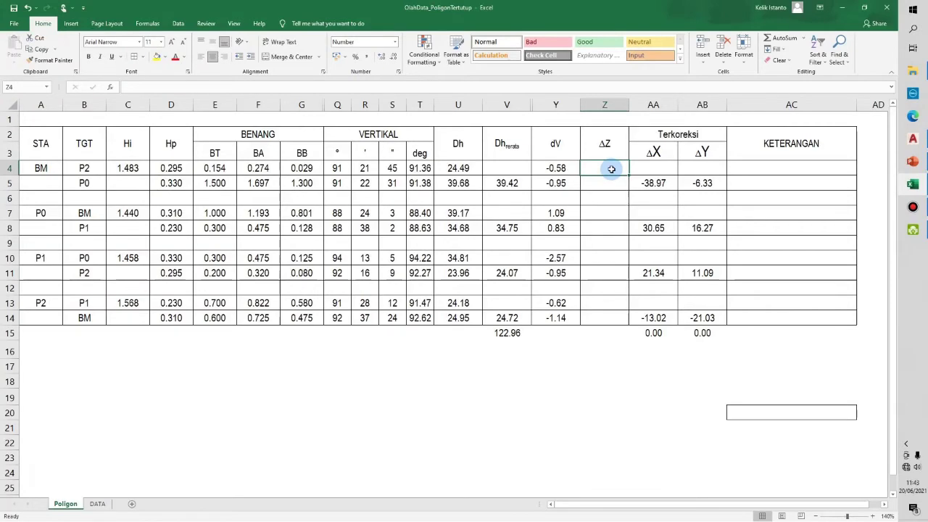
Restore the Excel window beside the PowerPoint slide and enter the ΔZ formula =C4+Y4-D4-E4 in cell Z4
click(863, 7)
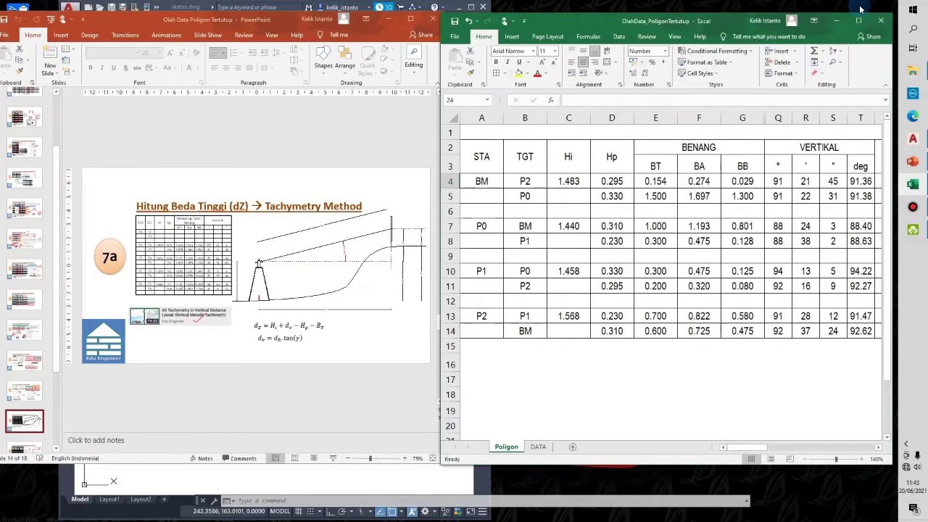
drag(730, 446, 773, 447)
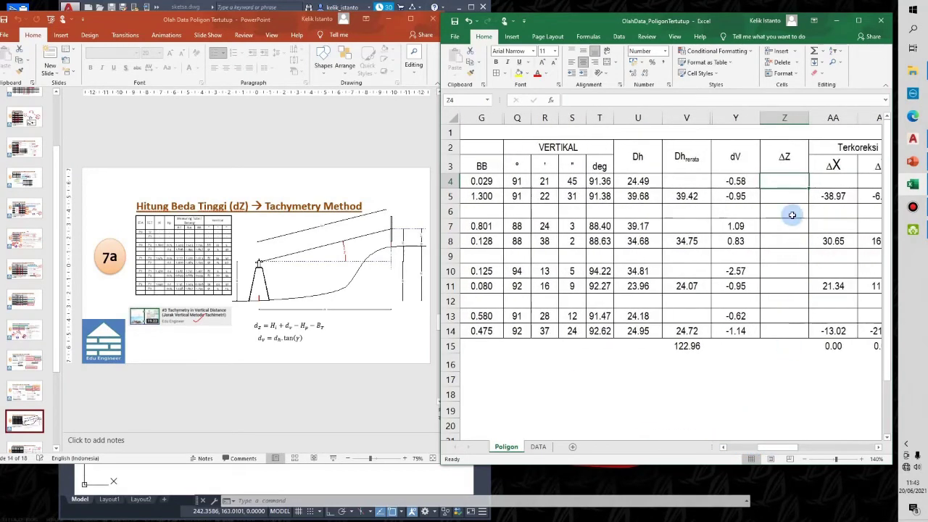
text(=)
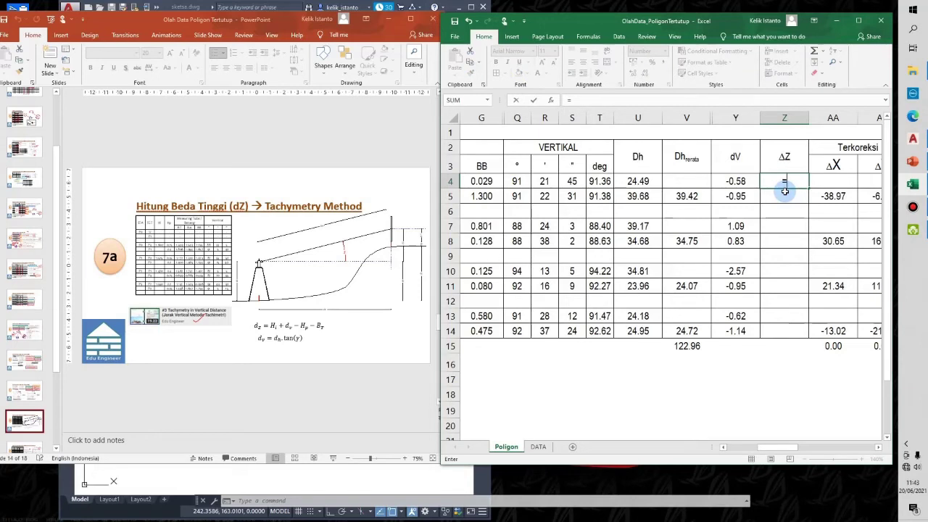
key(Left)
key(Left)
key(Left)
key(Left)
key(Left)
key(Left)
key(Left)
key(Left)
key(Left)
key(Left)
key(Left)
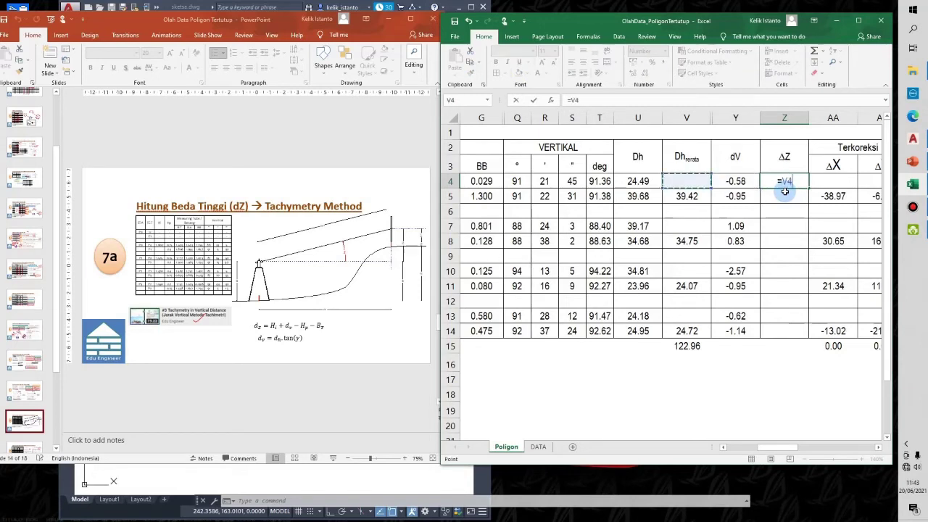
key(Left)
key(Left)
key(Left)
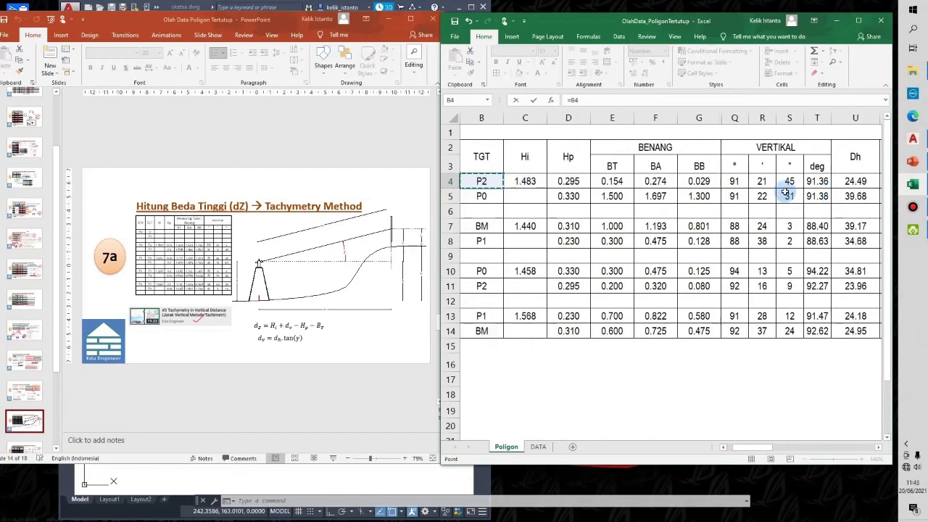
key(Right)
key(Right)
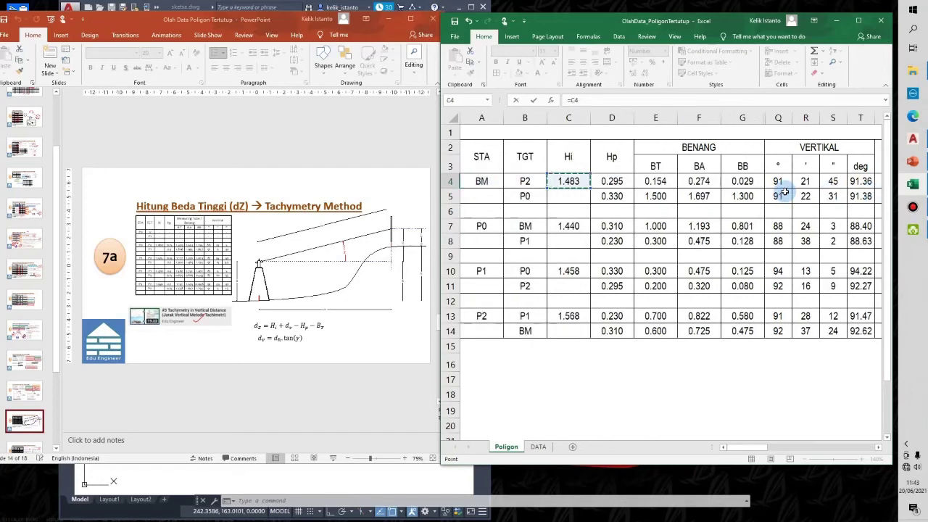
text(+)
key(Left)
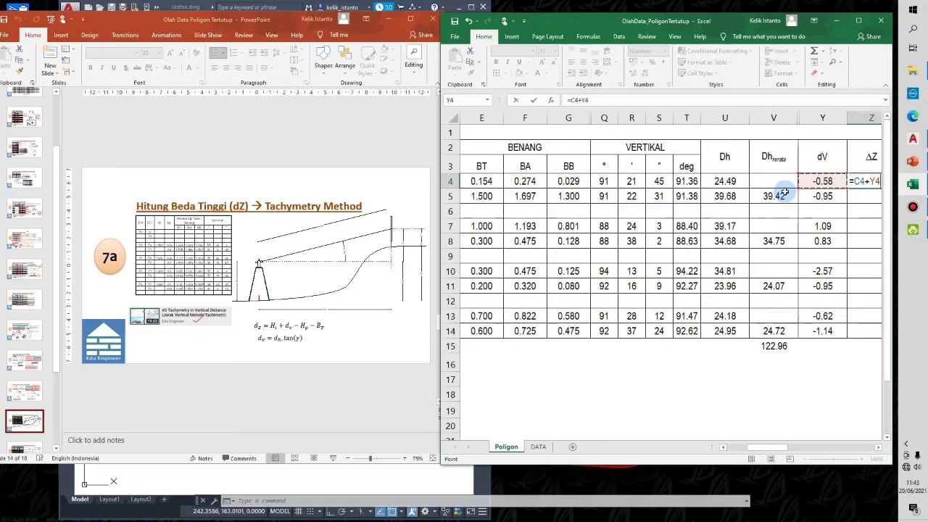
text(-)
key(Left)
key(Left)
key(Left)
key(Left)
key(Left)
key(Left)
key(Left)
key(Left)
key(Left)
key(Left)
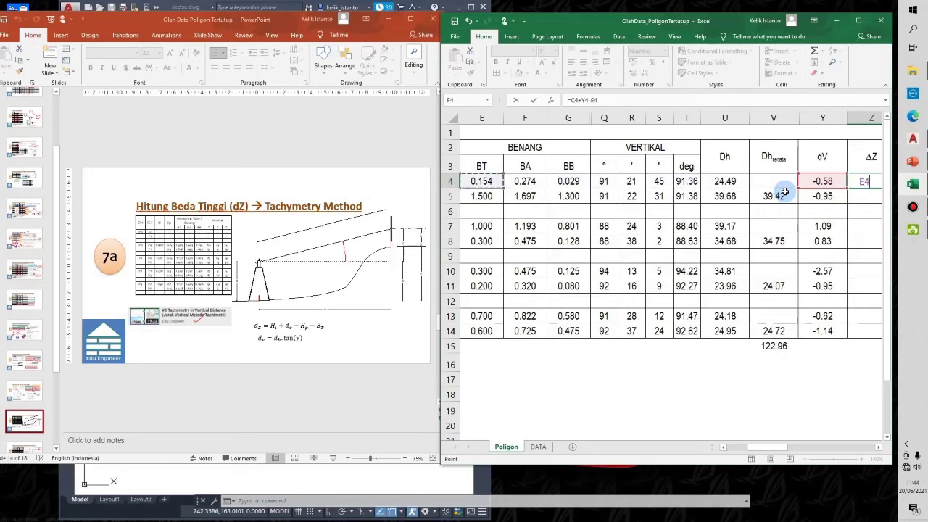
key(Left)
key(Left)
key(Left)
key(Left)
key(Right)
key(Right)
key(Right)
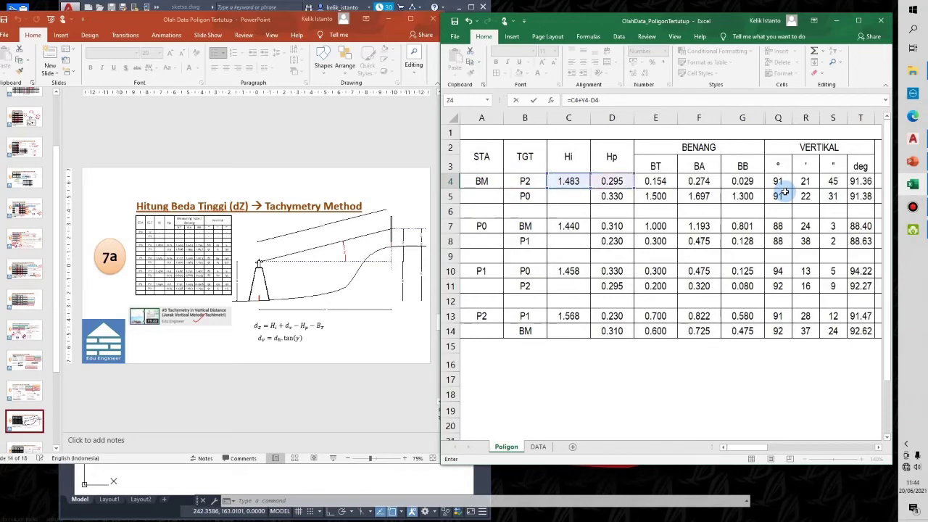
click(663, 182)
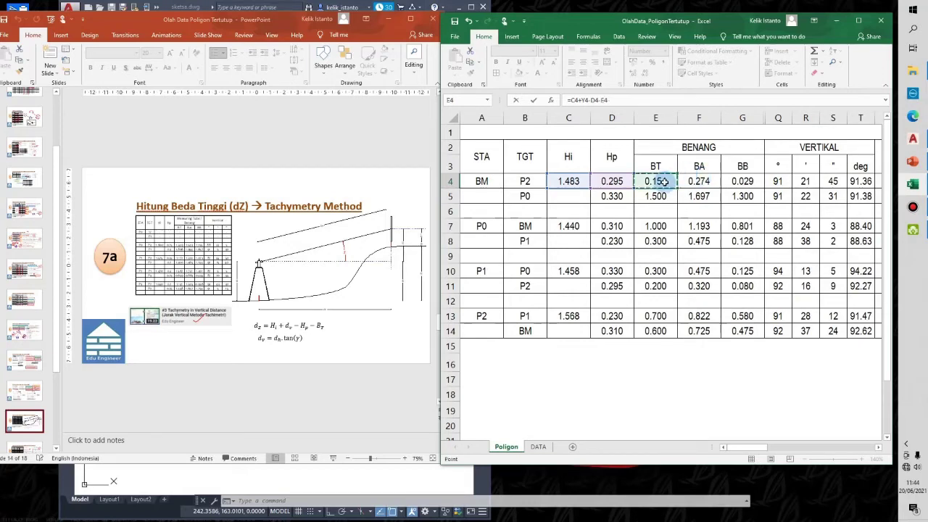
key(Return)
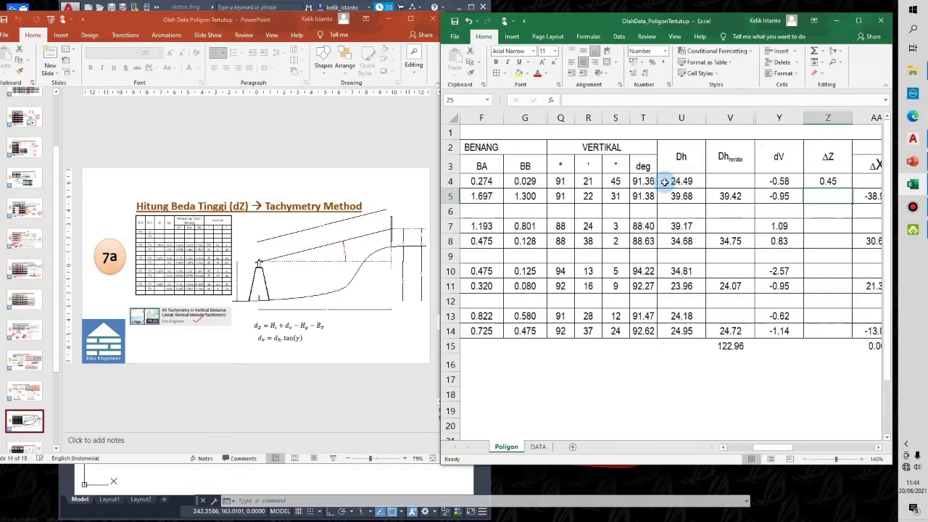
Maximize the worksheet window and check which cells the ΔZ formula in Z4 refers to
click(858, 21)
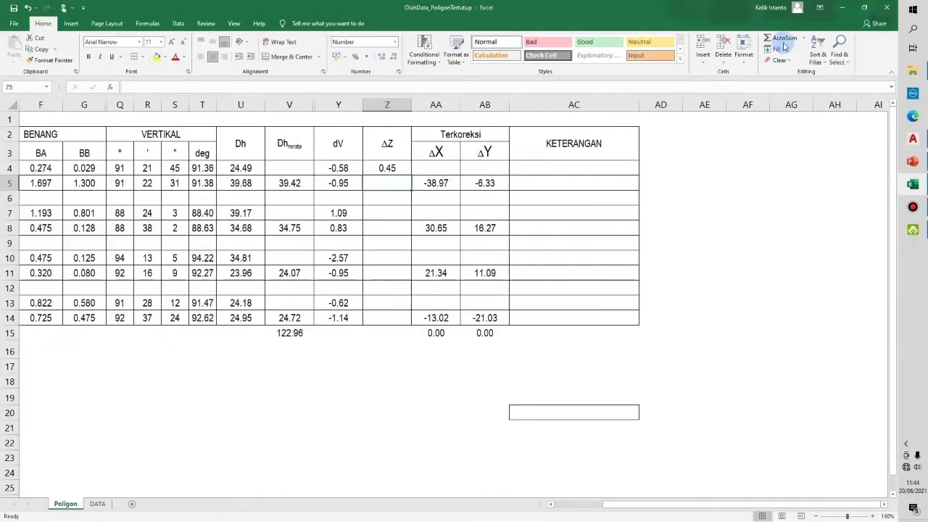
click(395, 171)
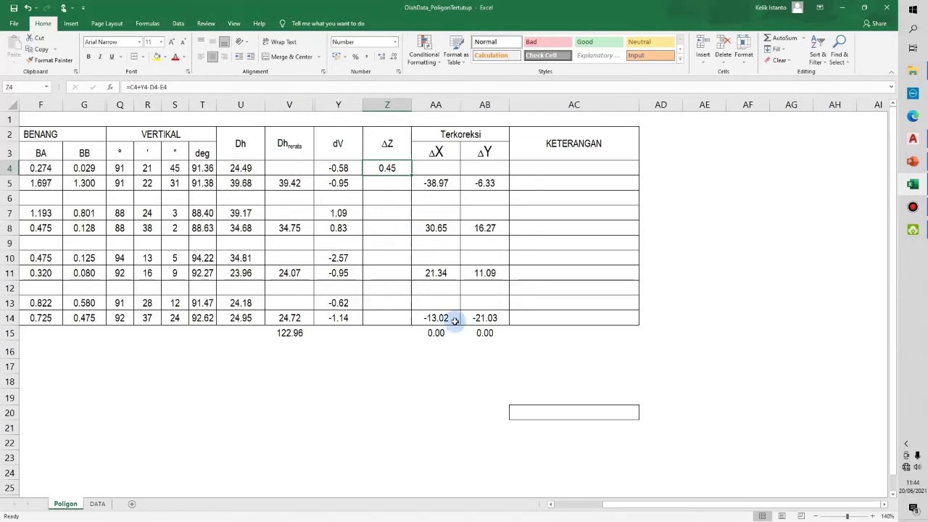
drag(607, 503, 551, 505)
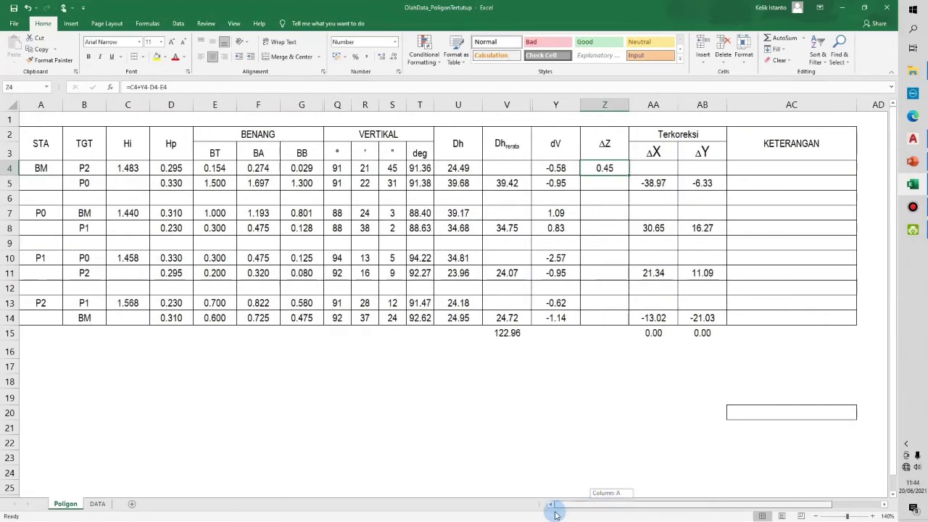
key(F2)
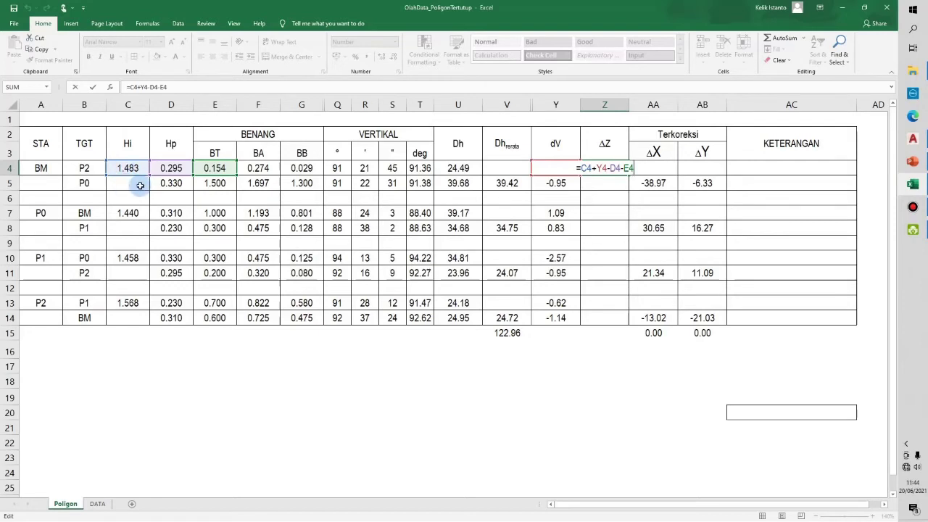
key(ctrl+Return)
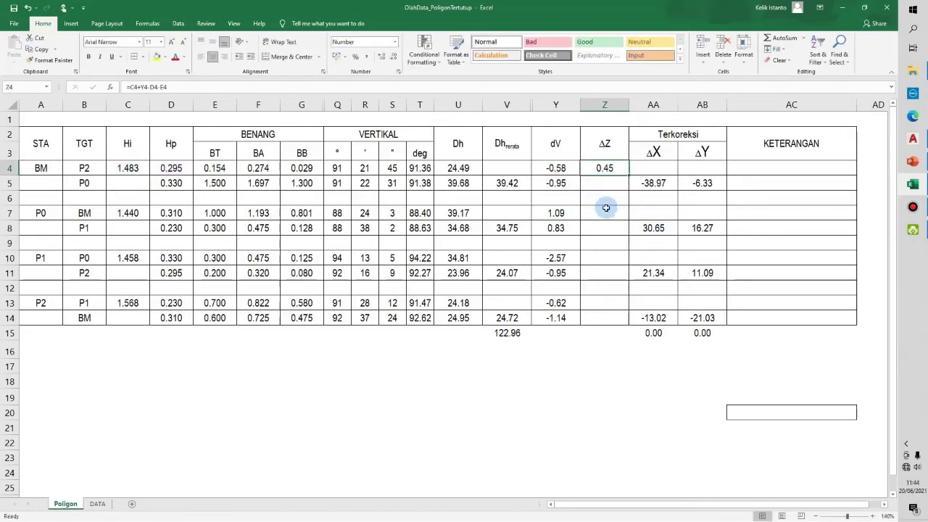
Copy the ΔZ formula from Z4 to Z7, Z10 and Z13, and check the cell references in Z13
key(ctrl+c)
click(605, 212)
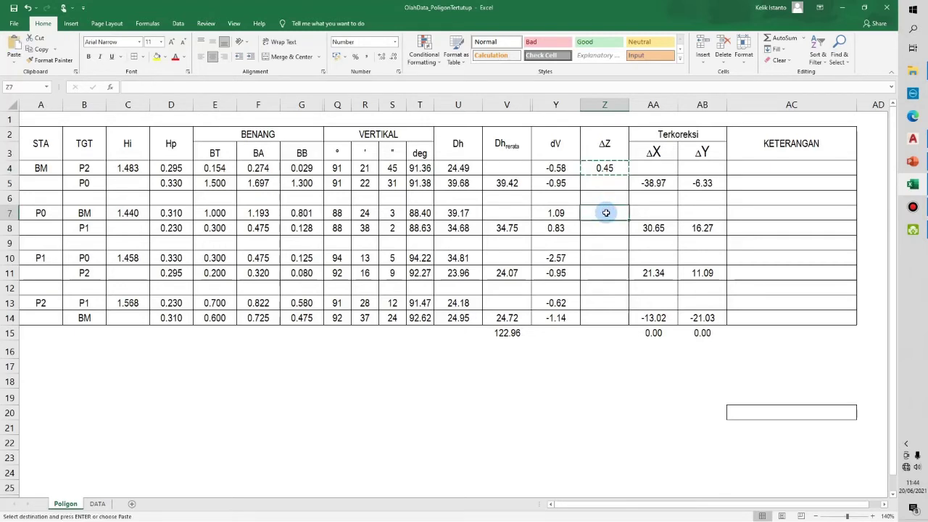
key(ctrl+v)
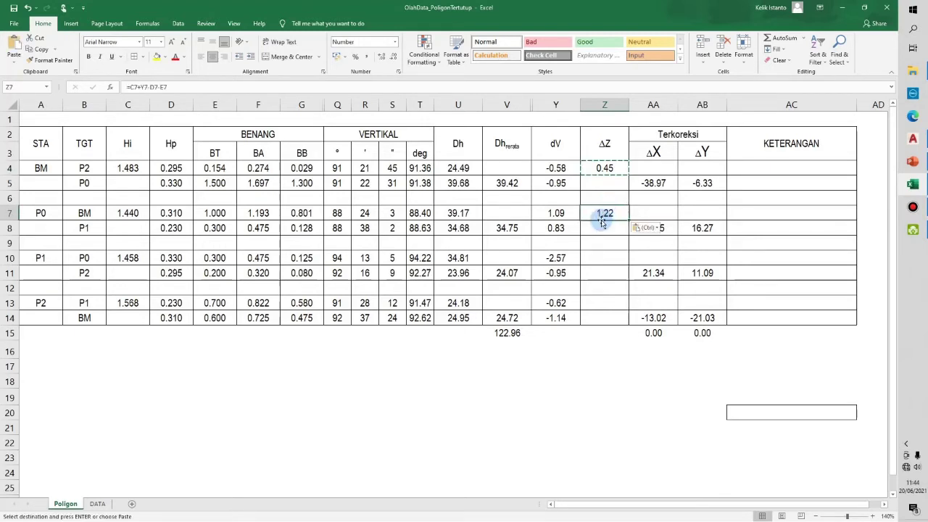
click(600, 258)
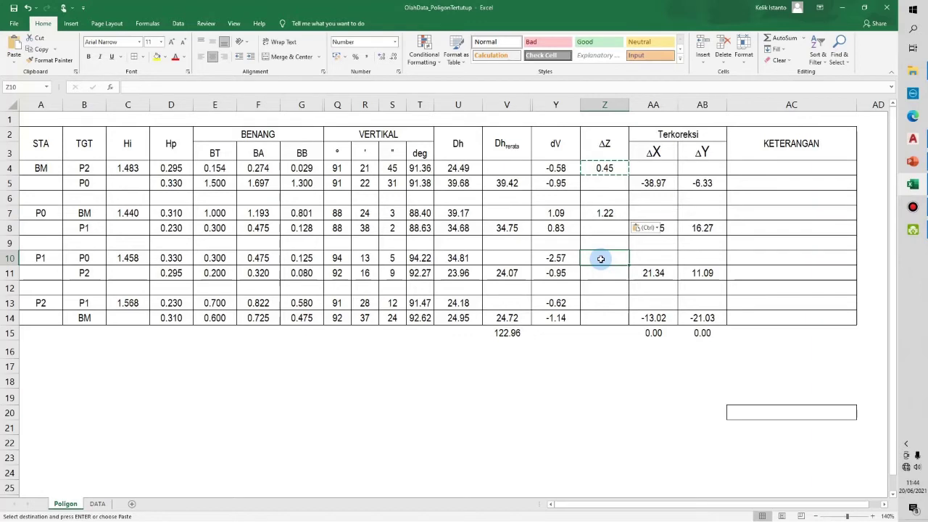
key(ctrl+v)
click(600, 302)
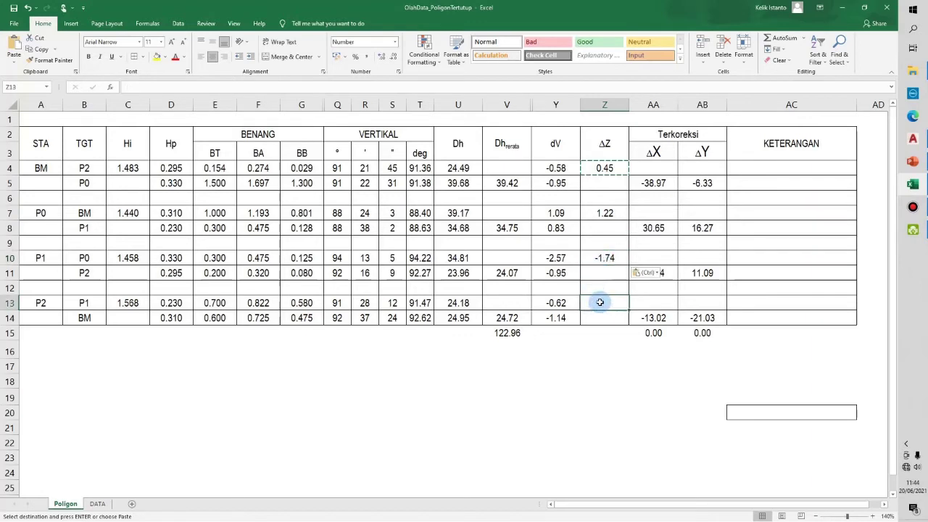
key(ctrl+v)
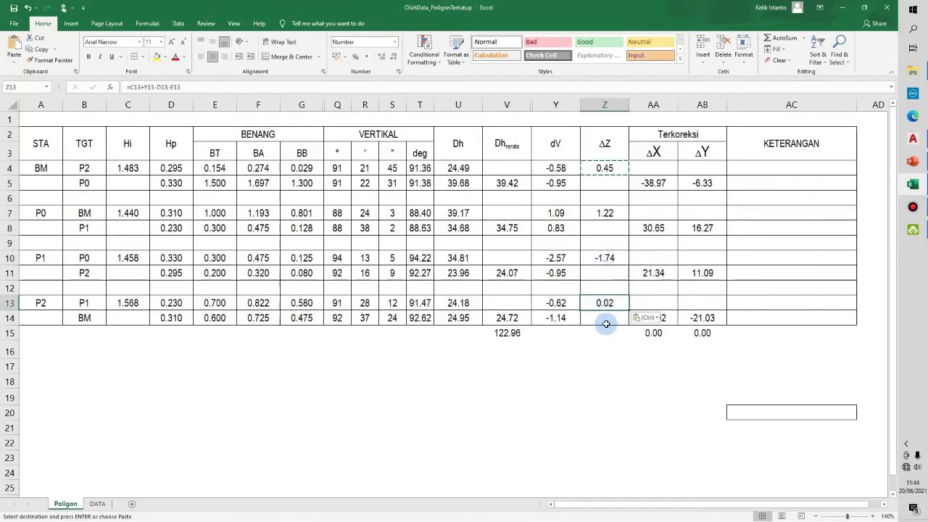
key(Escape)
key(F2)
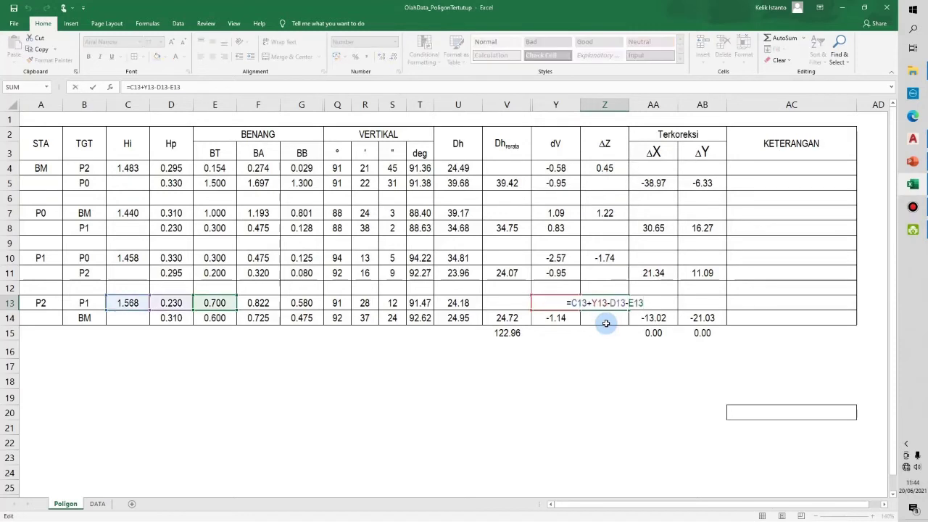
key(Return)
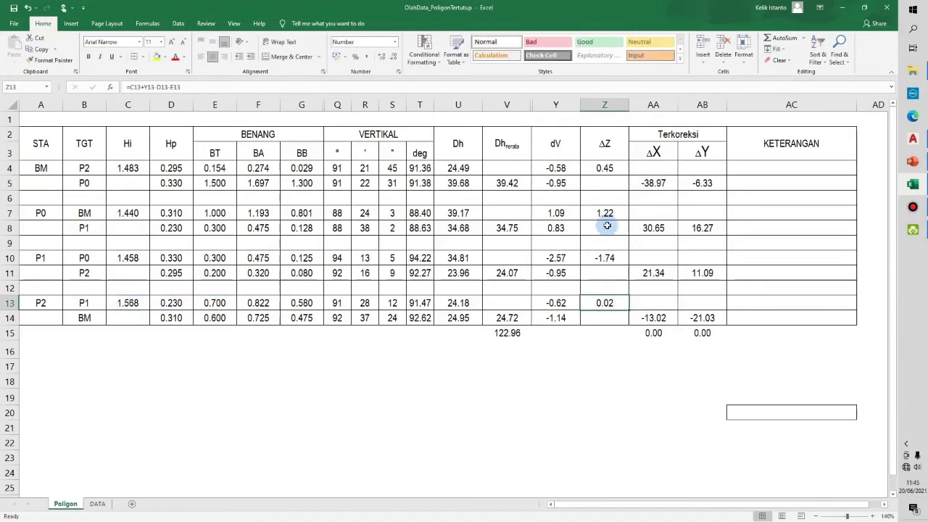
Copy the ΔZ formula from Z4 to Z5 and change its Hi reference to C4, giving =C4+Y5-D5-E5
click(605, 169)
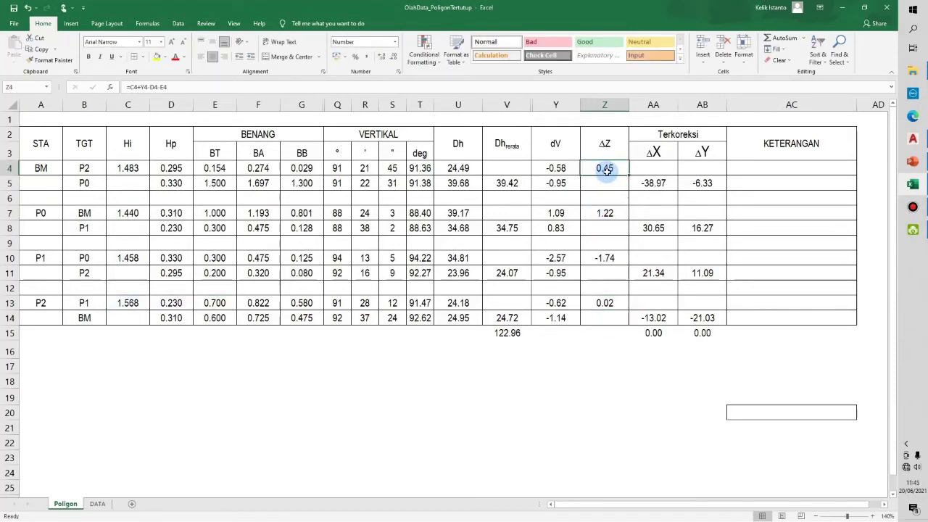
key(ctrl+c)
click(616, 184)
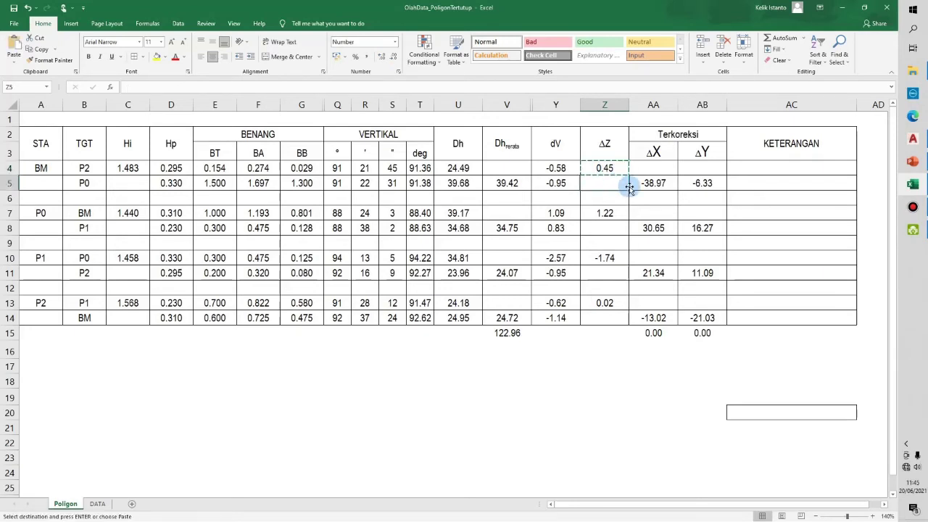
key(Return)
double_click(628, 187)
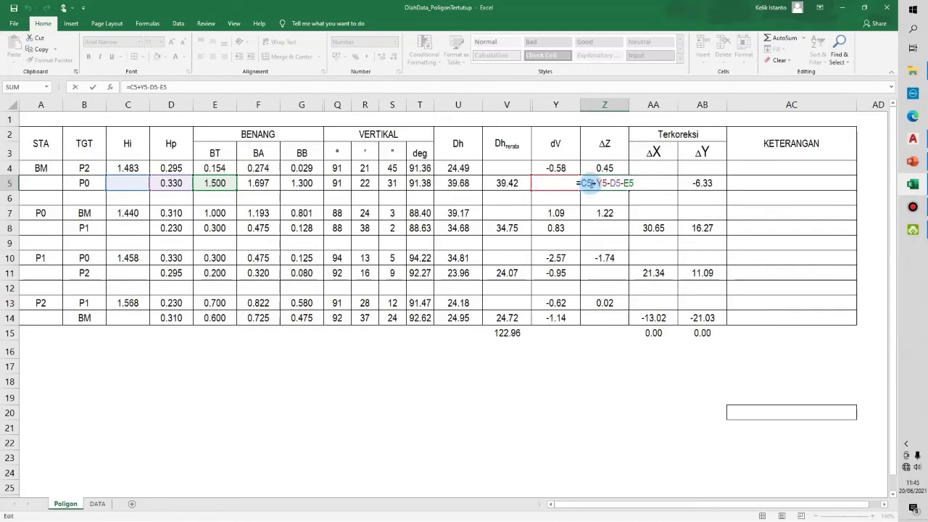
drag(592, 184, 588, 183)
click(130, 168)
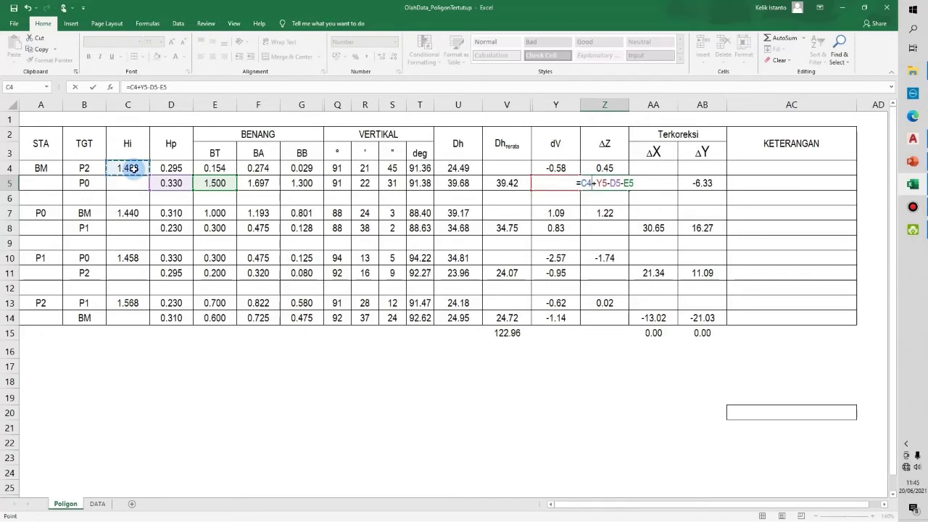
key(Return)
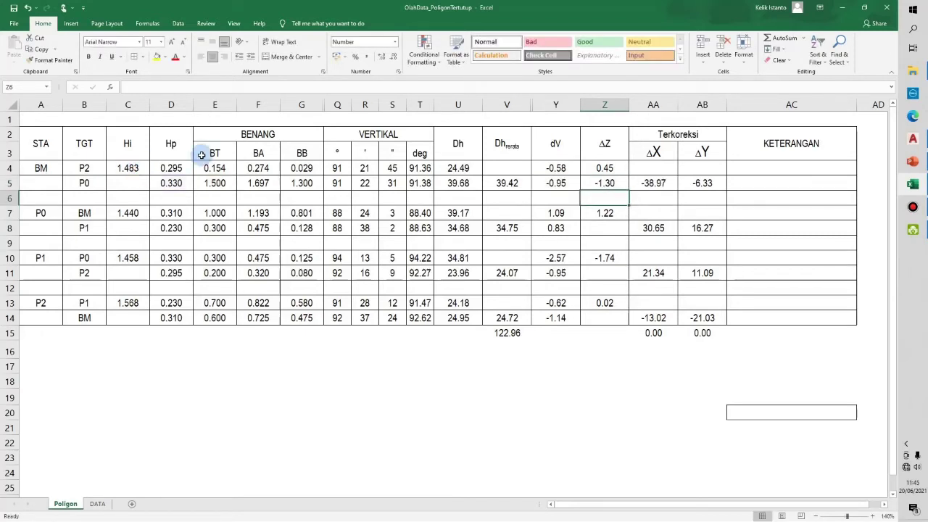
Copy the ΔZ formula from Z5 to cells Z8, Z11 and Z14
click(613, 186)
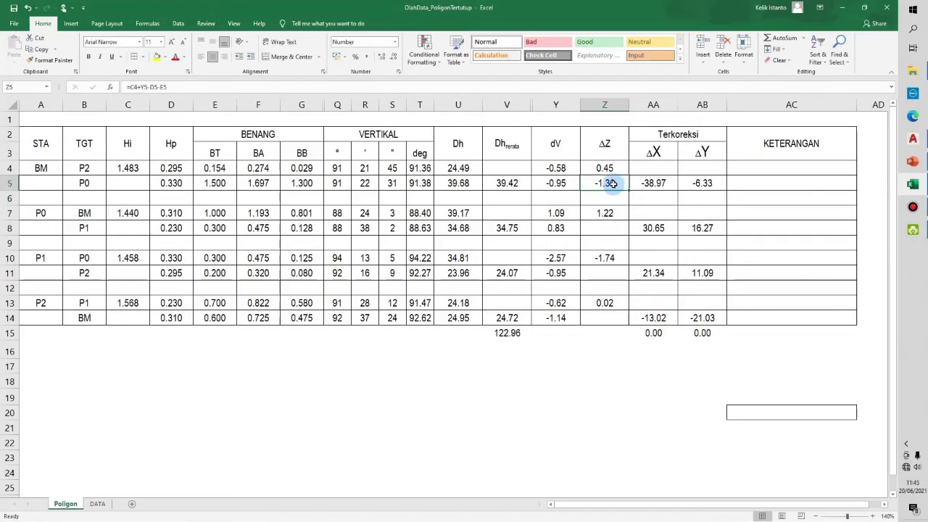
key(ctrl+c)
click(599, 225)
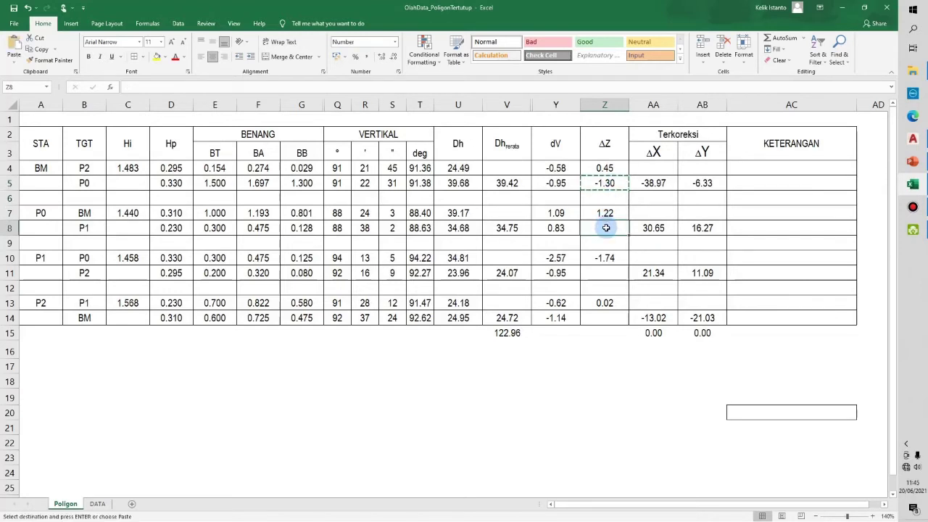
ctrl+click(594, 274)
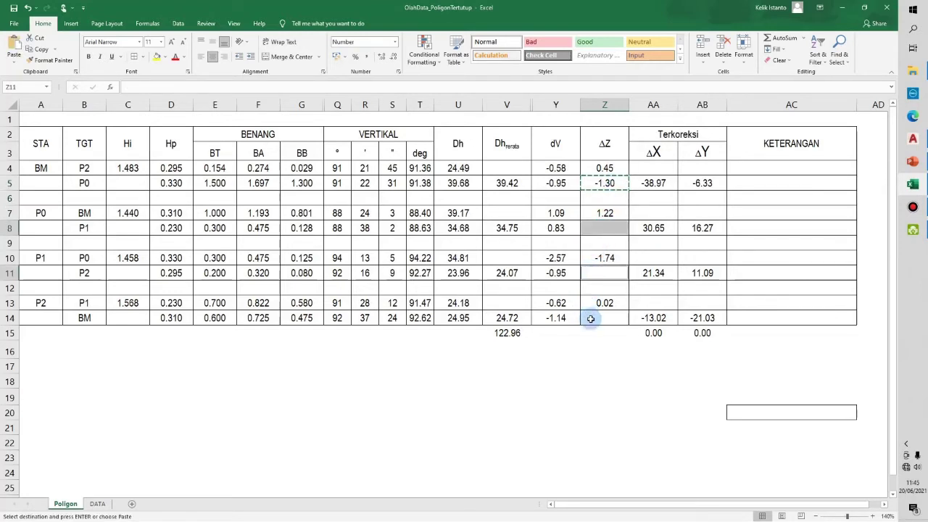
ctrl+click(591, 317)
key(Return)
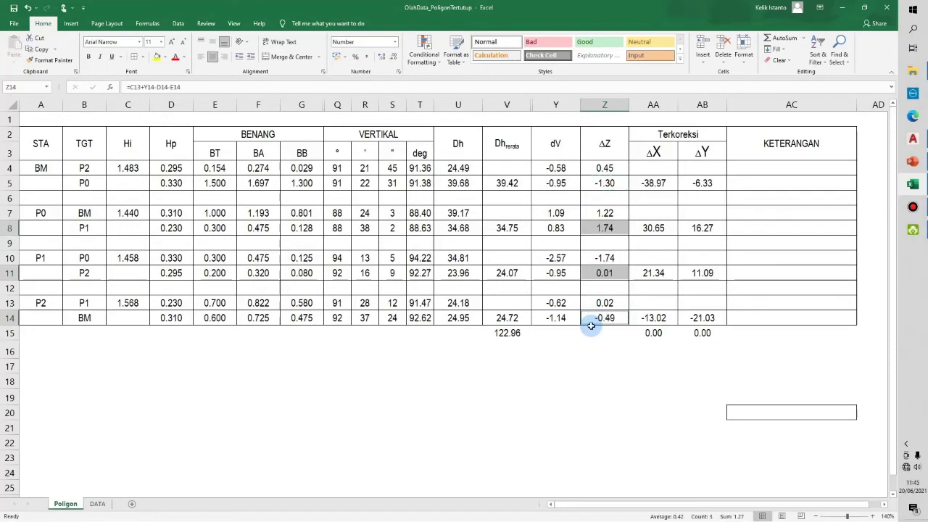
Review the ΔZ formulas cell by cell in Z5, Z7, Z8, Z10, Z11 and Z13
click(625, 345)
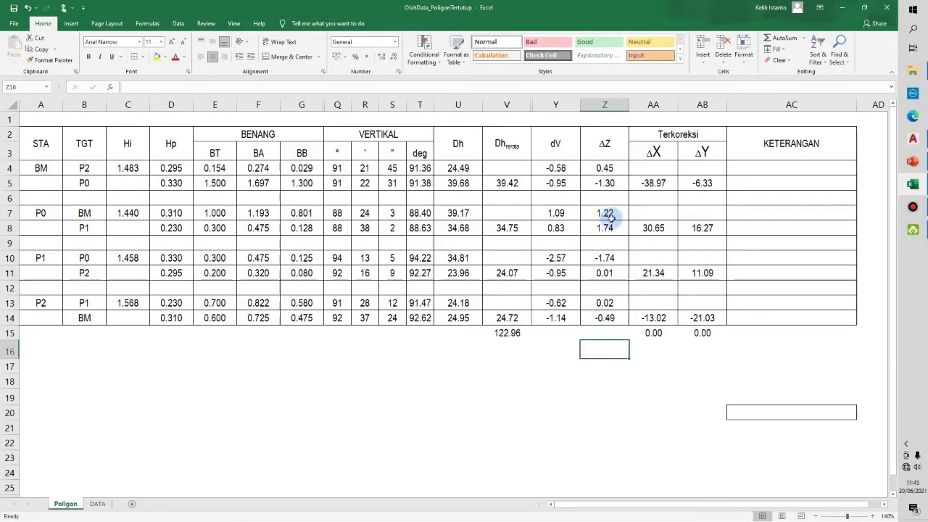
click(604, 184)
click(607, 213)
click(604, 228)
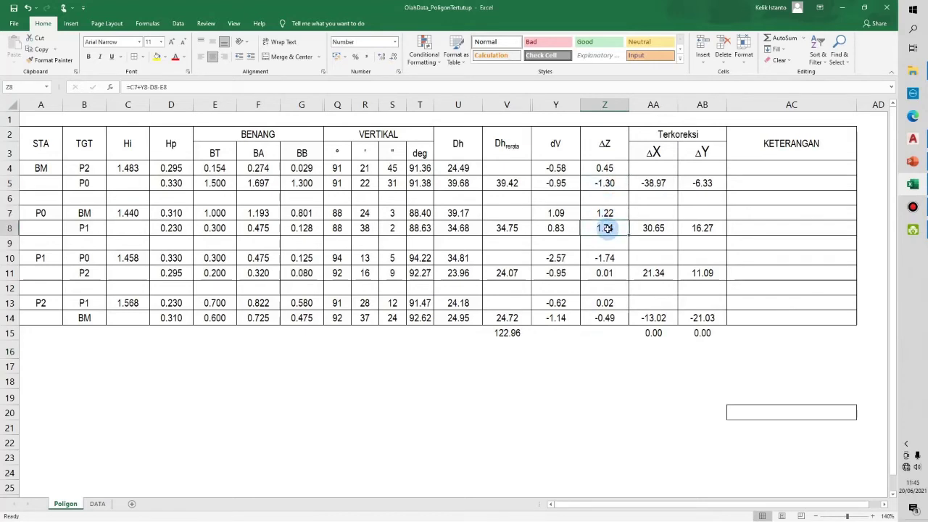
click(605, 258)
click(605, 273)
click(604, 303)
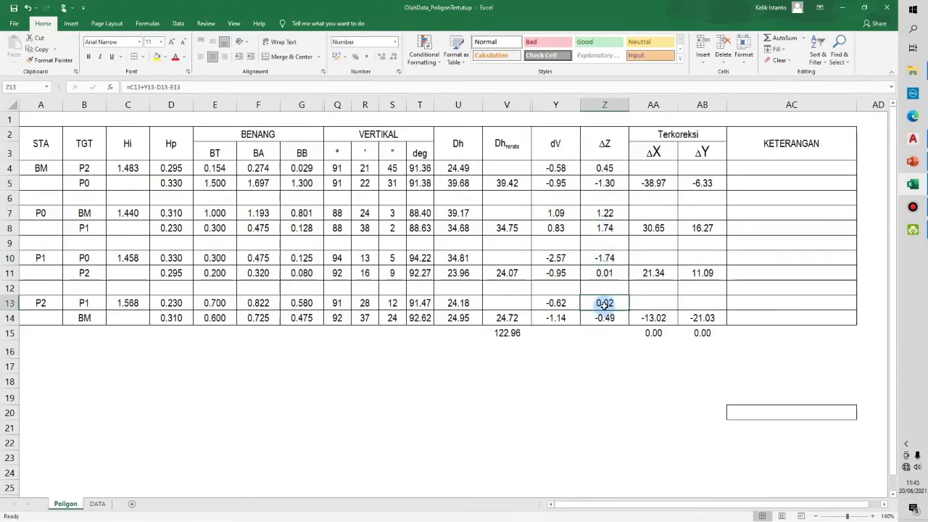
Highlight the ΔZ cells Z5 and Z7 with a yellow fill
click(606, 319)
click(615, 168)
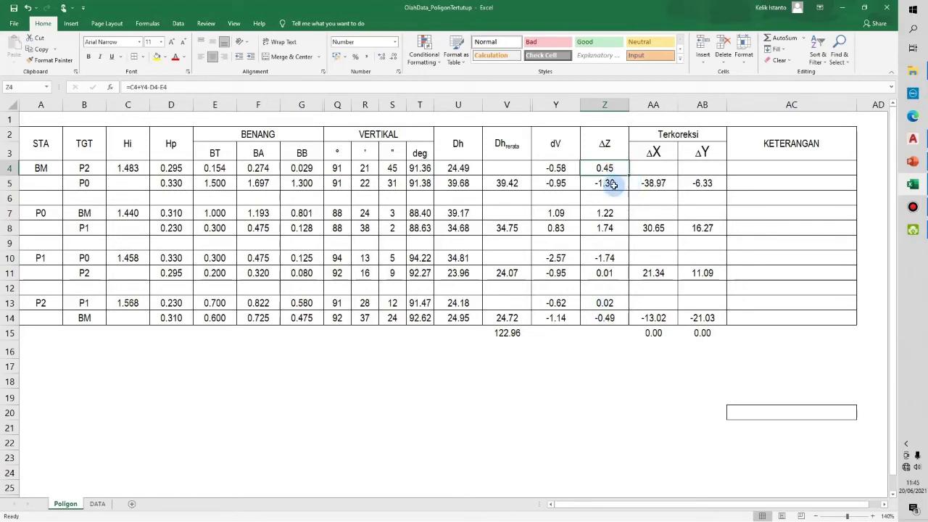
click(610, 183)
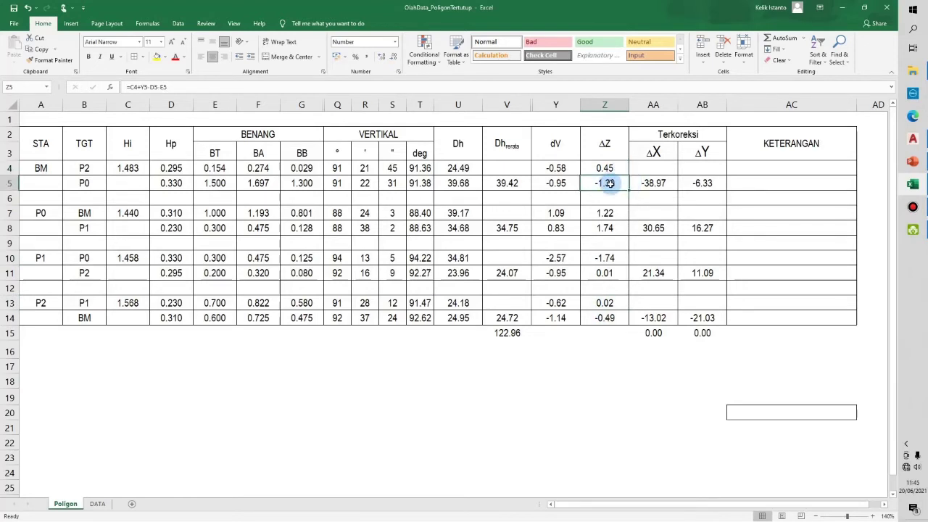
click(156, 57)
click(593, 216)
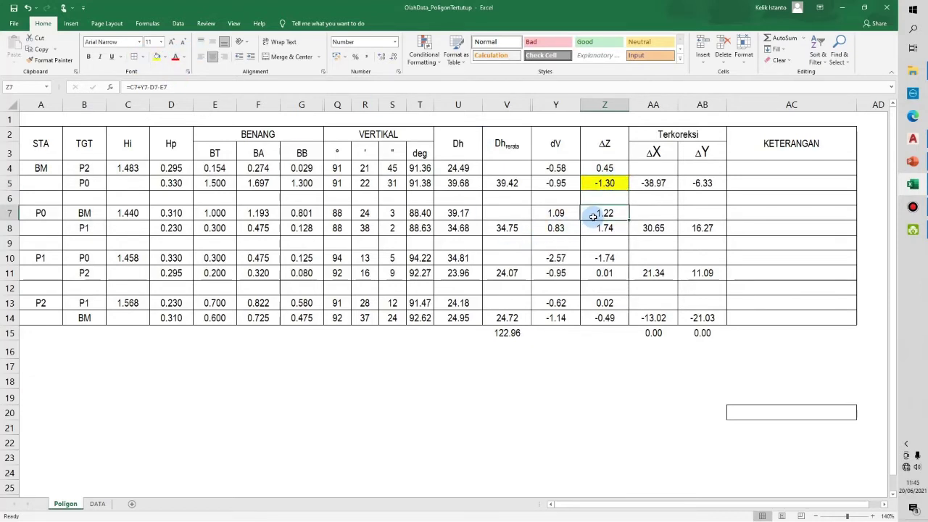
key(F4)
Compare the ΔZ values of the opposite sightings on each traverse side: Z5 with Z7, Z8 with Z10, and Z11 with Z13
click(596, 183)
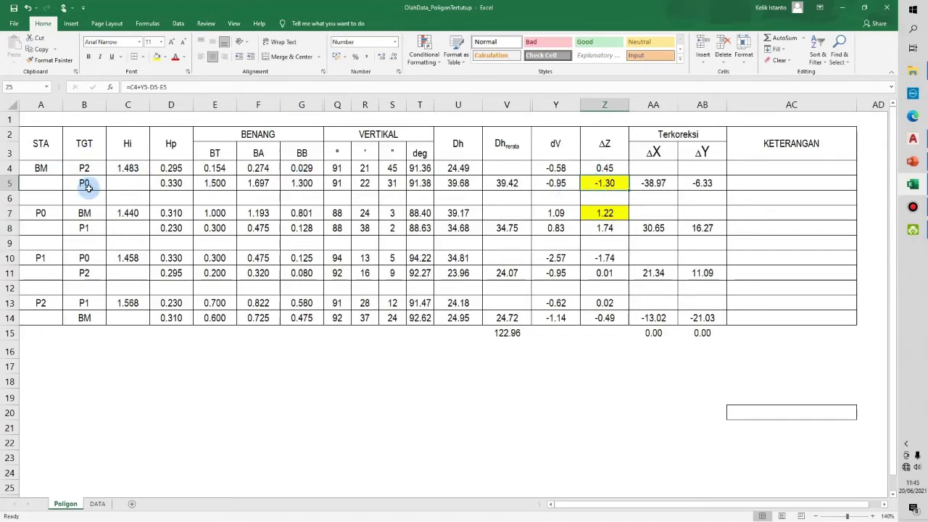
click(601, 216)
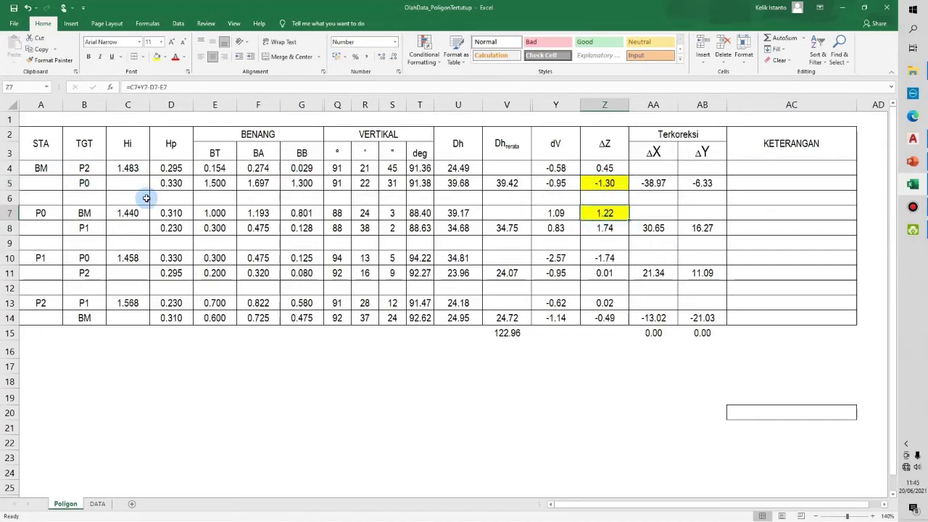
click(603, 183)
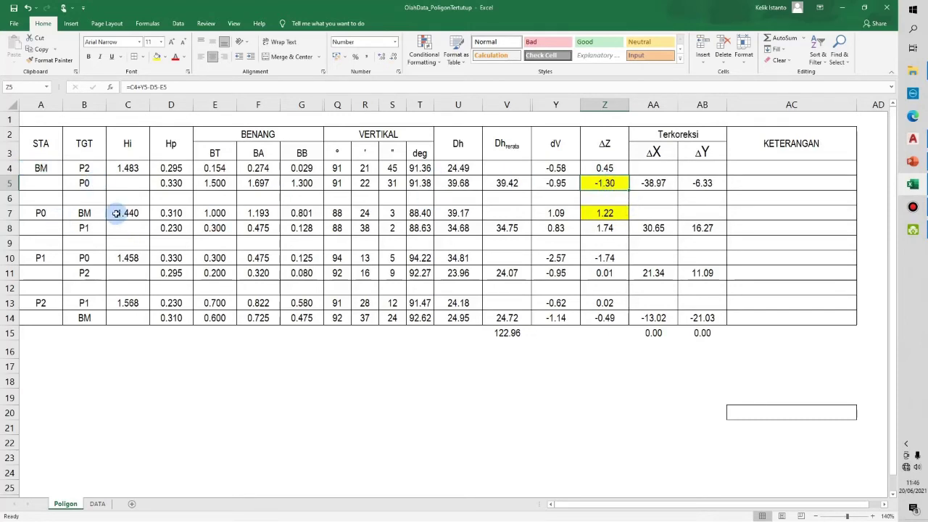
click(621, 216)
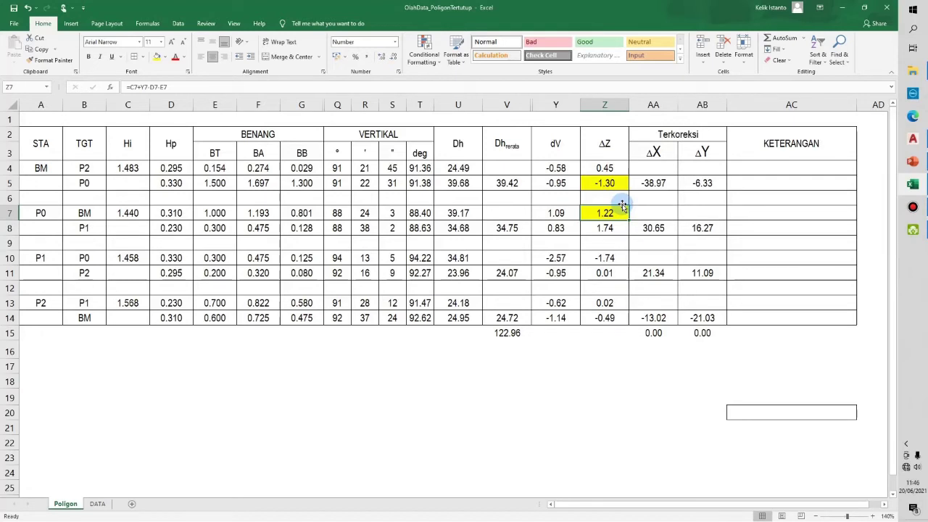
click(608, 183)
click(608, 213)
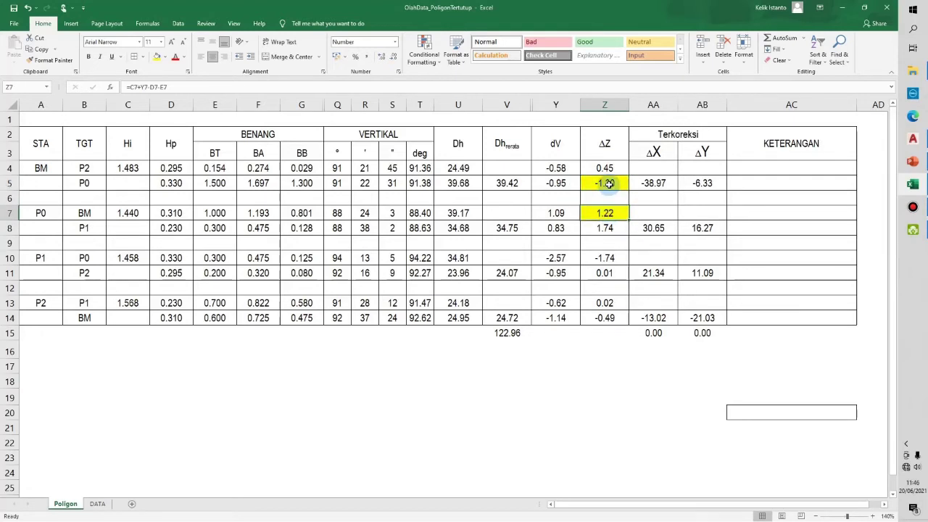
click(604, 226)
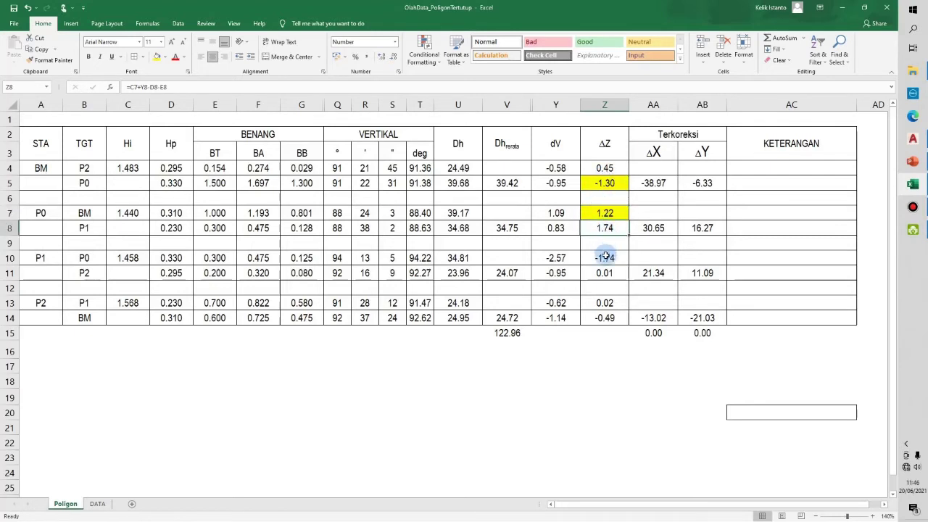
click(616, 275)
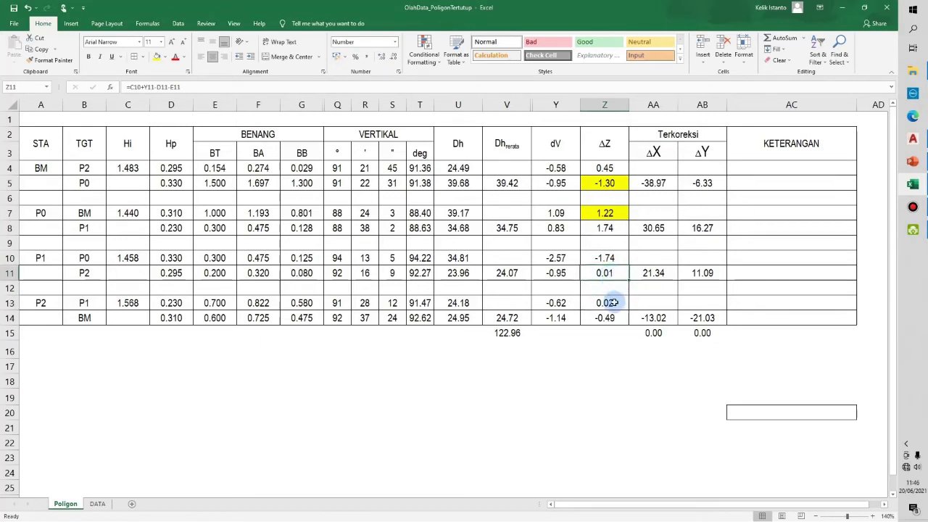
click(614, 303)
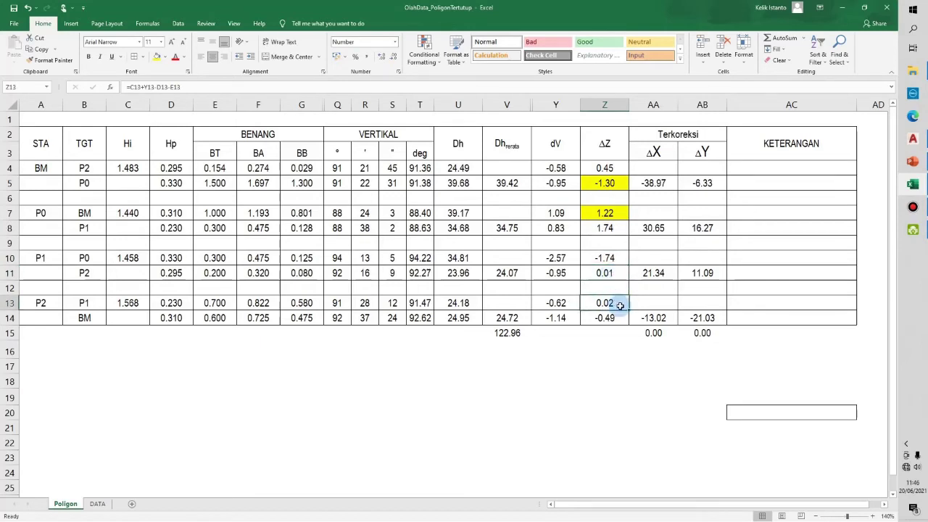
click(607, 186)
click(608, 225)
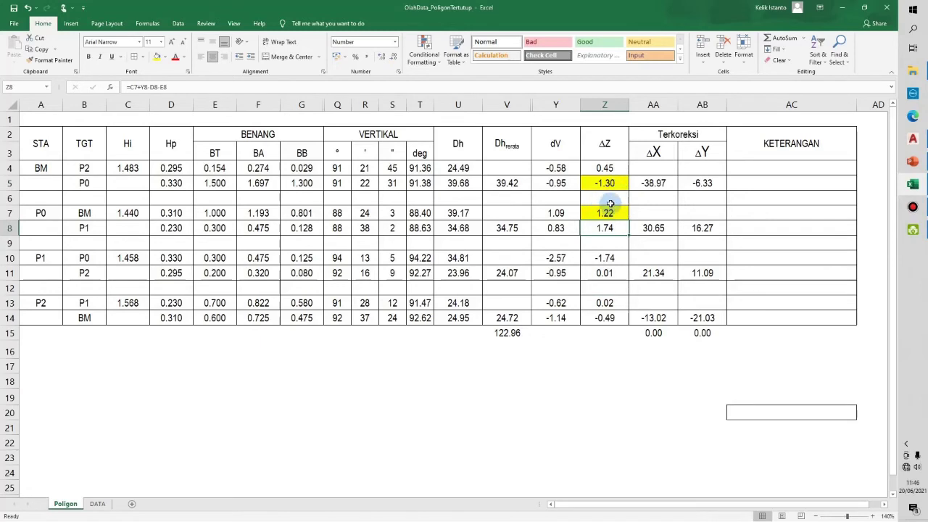
Try to unhide any hidden columns between columns Z and AA
click(634, 167)
click(625, 167)
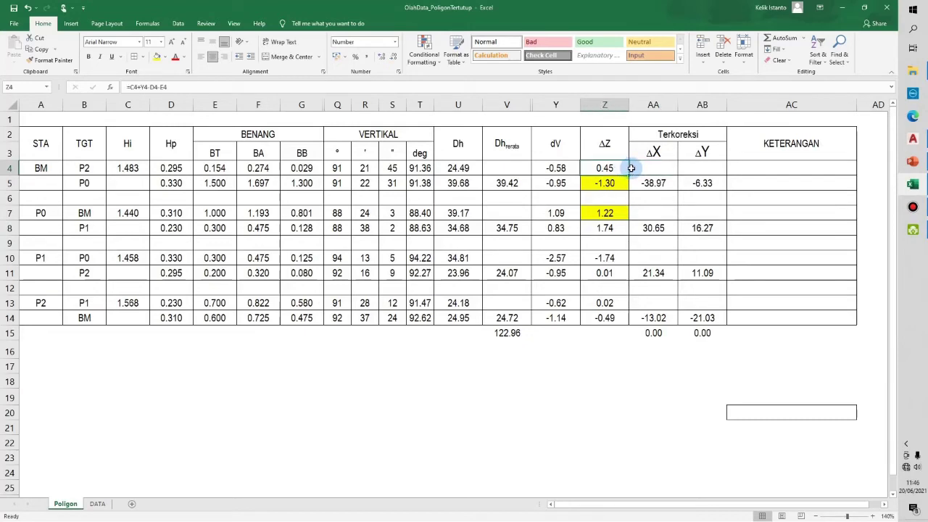
click(632, 168)
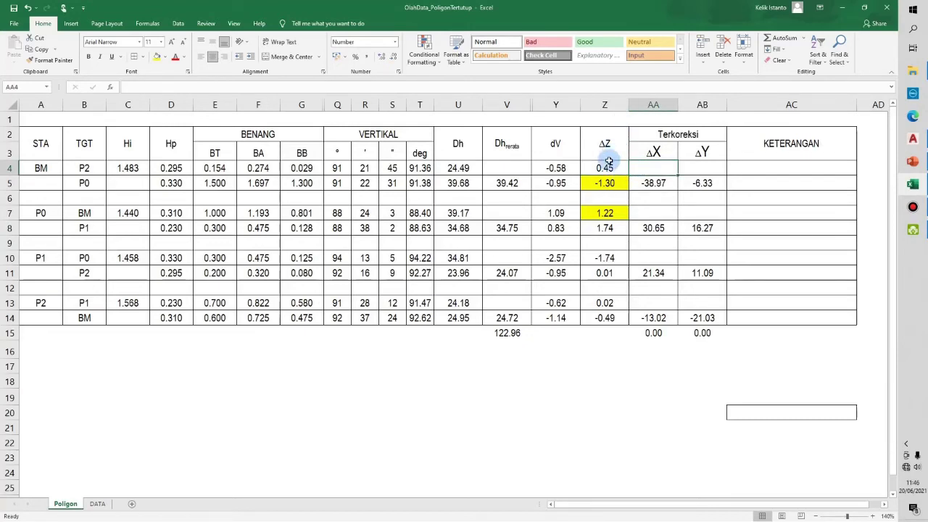
drag(622, 105, 649, 105)
right_click(644, 103)
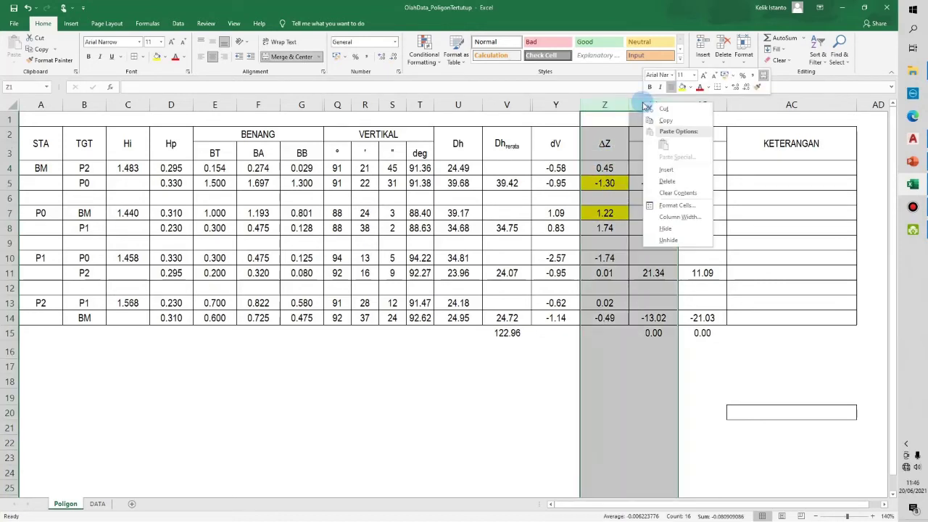
click(664, 237)
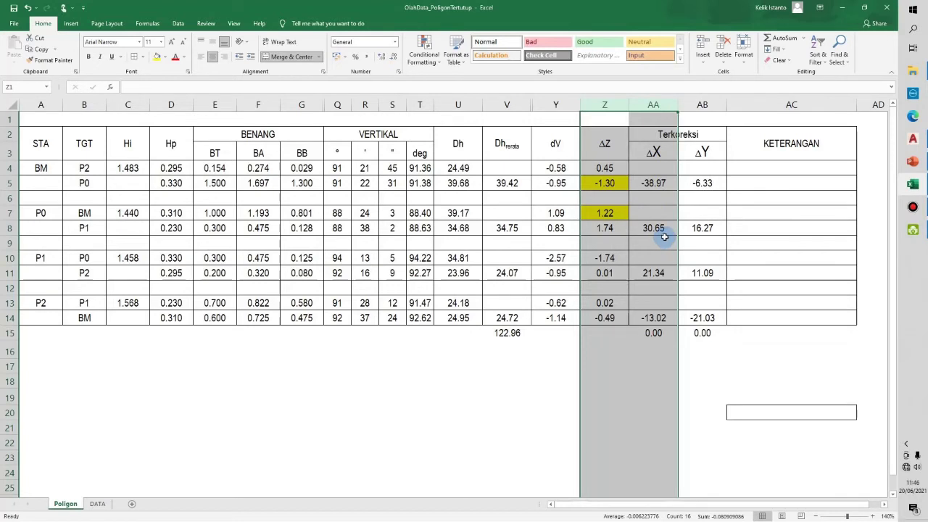
Insert a new column AA between ΔZ and the corrected ΔX column
click(633, 169)
click(635, 181)
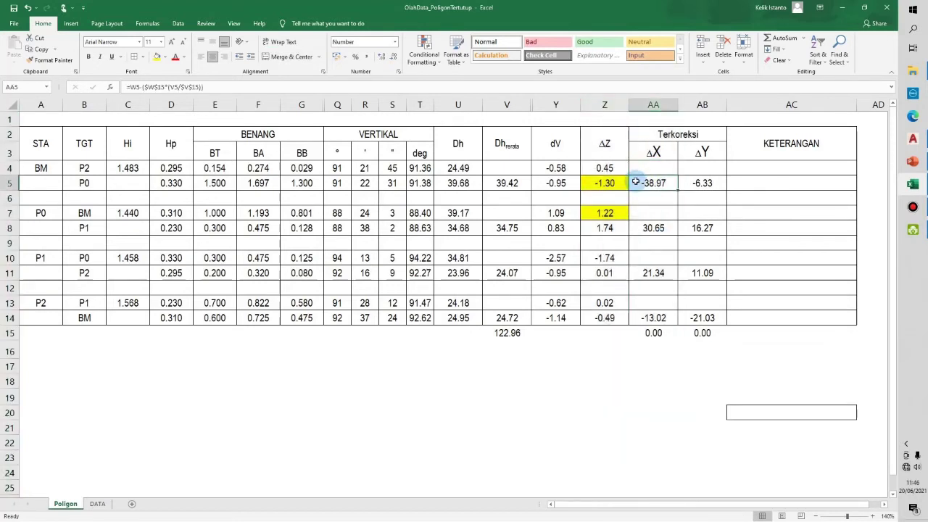
key(alt+i)
key(c)
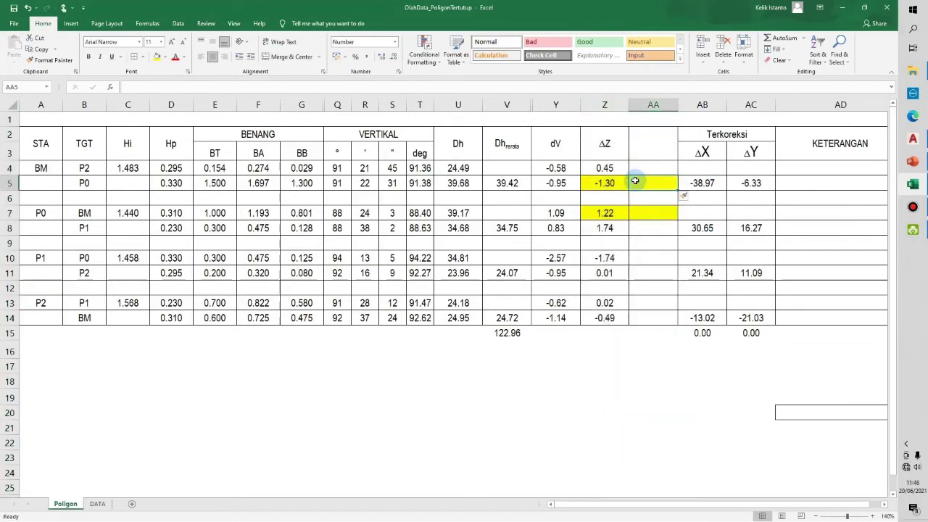
Copy the ΔZ header from Z2 to AA2 and append "rerata" to its text
click(613, 143)
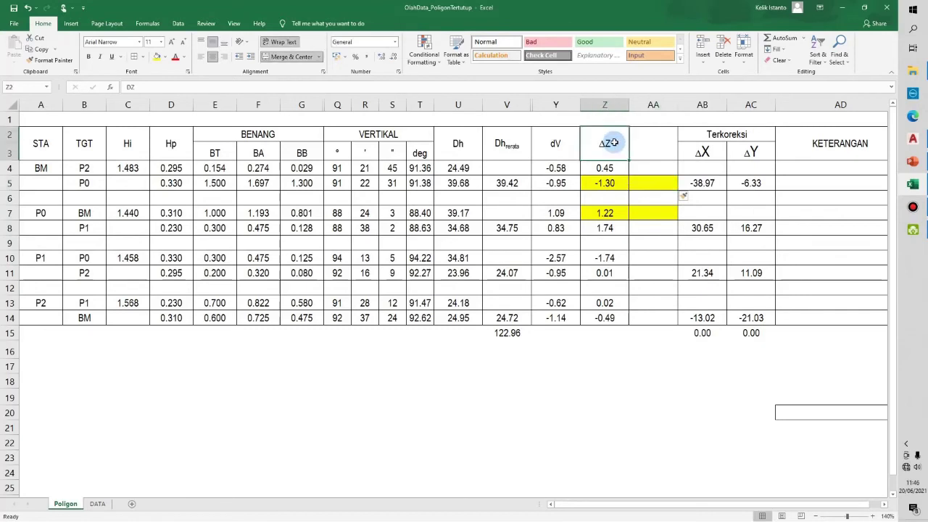
key(ctrl+c)
click(662, 138)
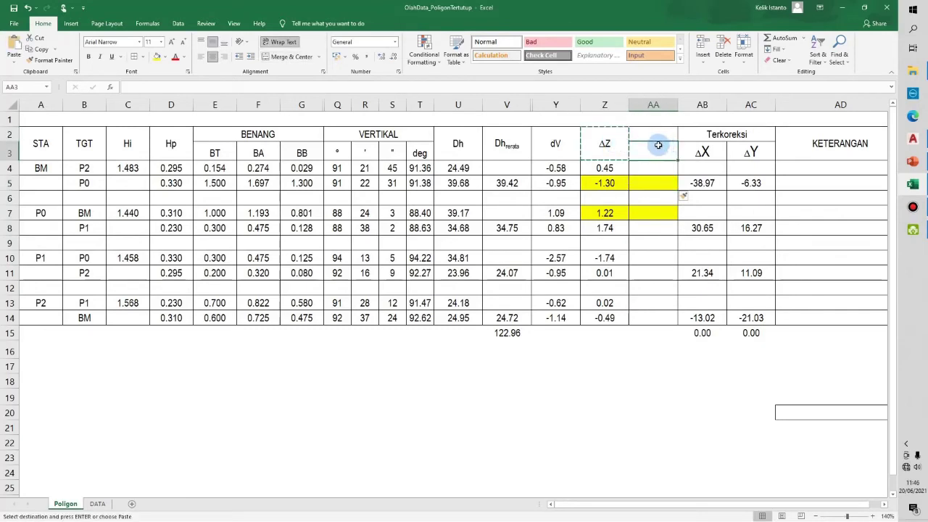
key(ctrl+v)
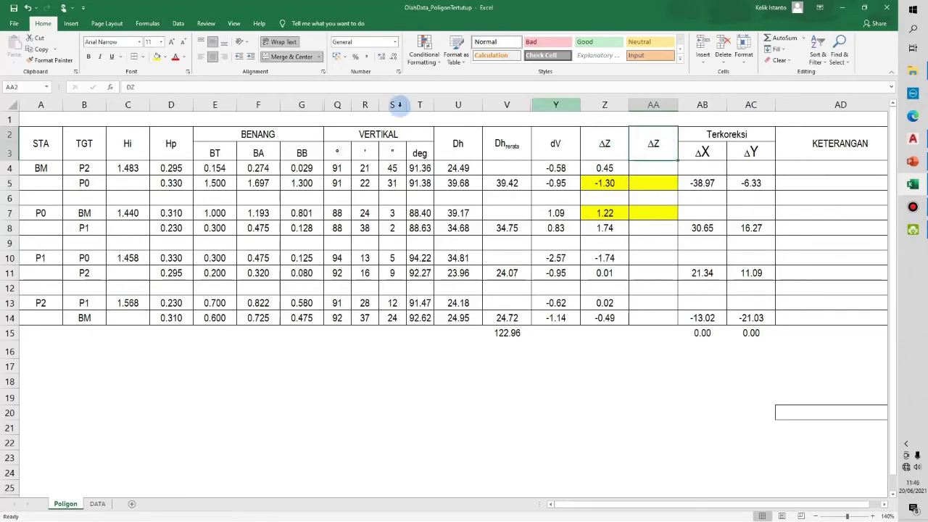
click(143, 87)
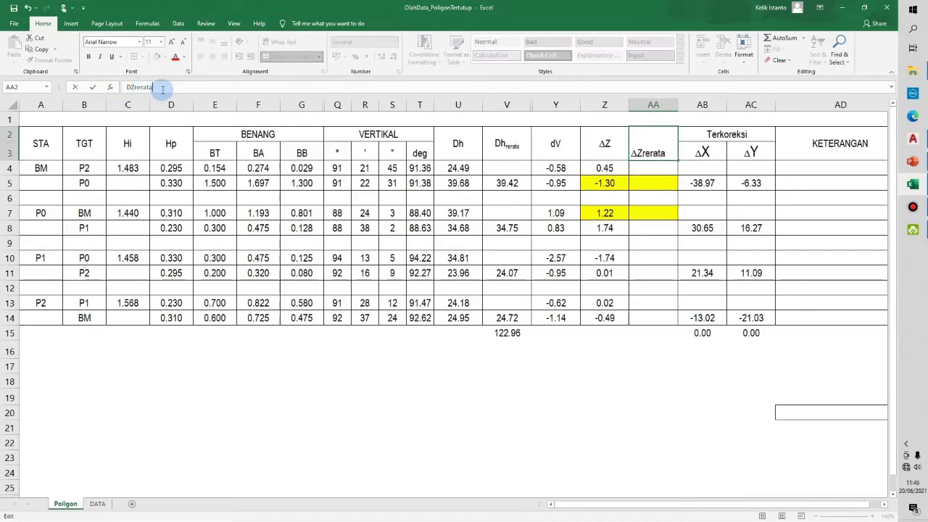
Format the word "rerata" in the AA2 header as subscript
drag(160, 89, 139, 88)
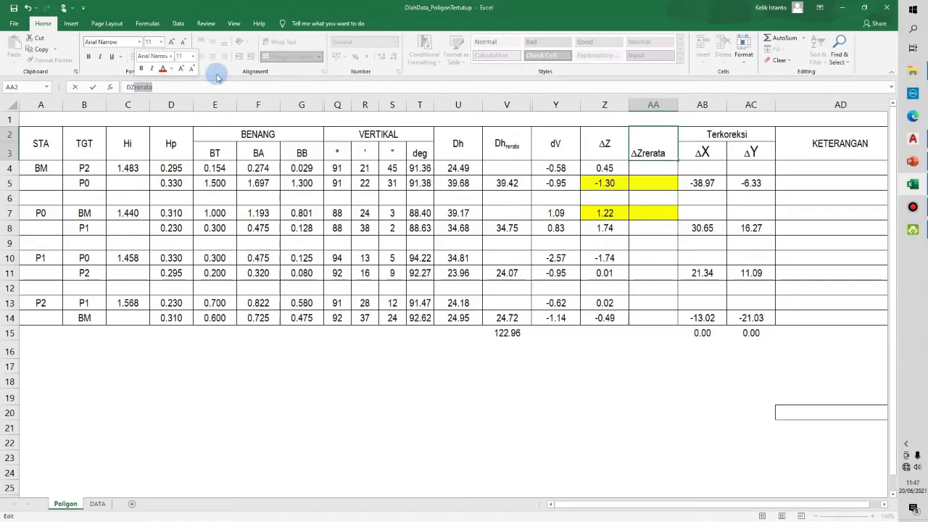
click(187, 73)
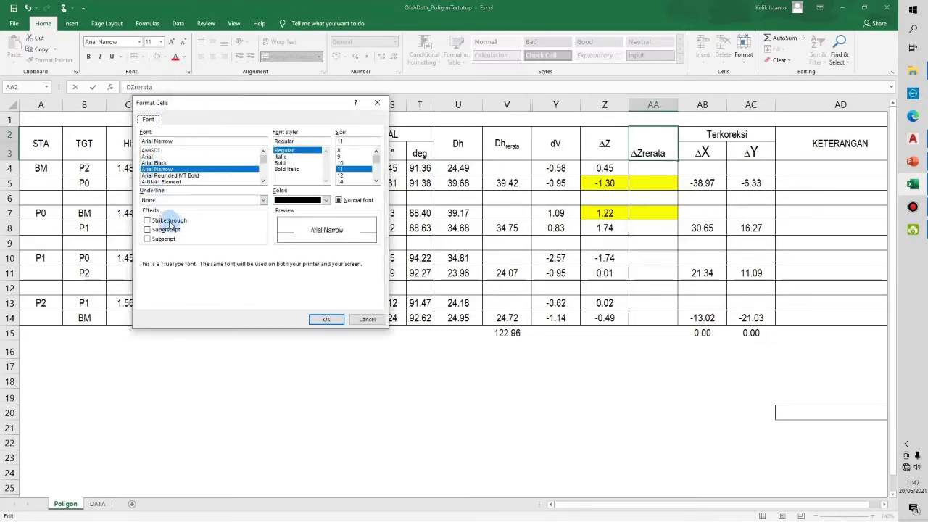
click(158, 238)
click(322, 320)
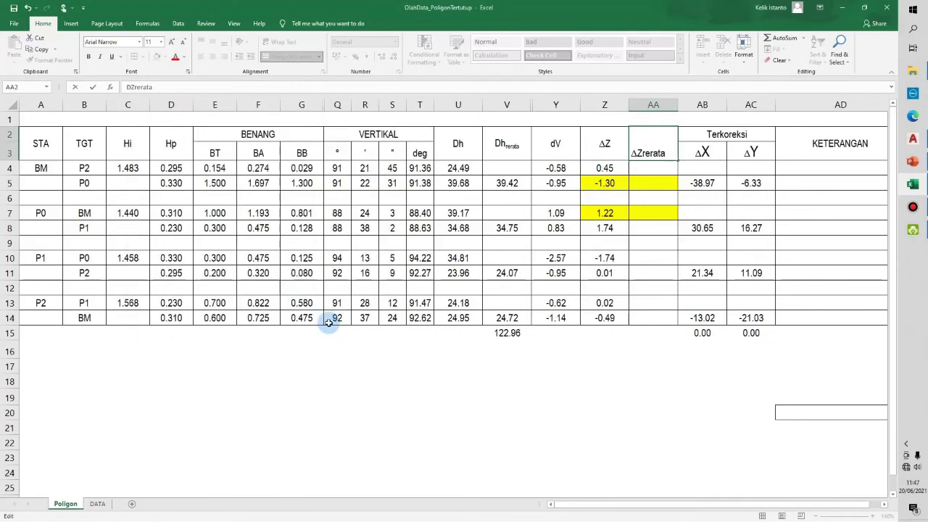
click(506, 382)
Remove the yellow fill from the range Z5:AA7
click(659, 182)
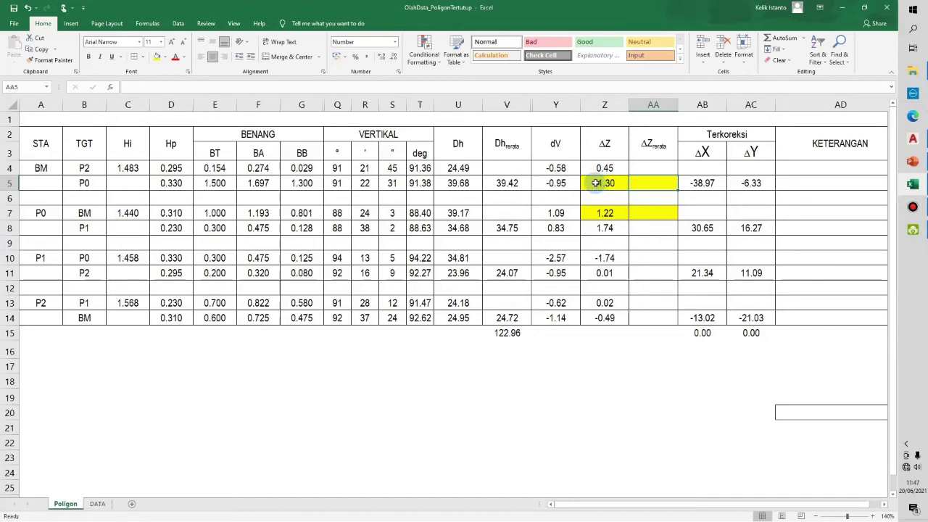
drag(596, 181, 648, 211)
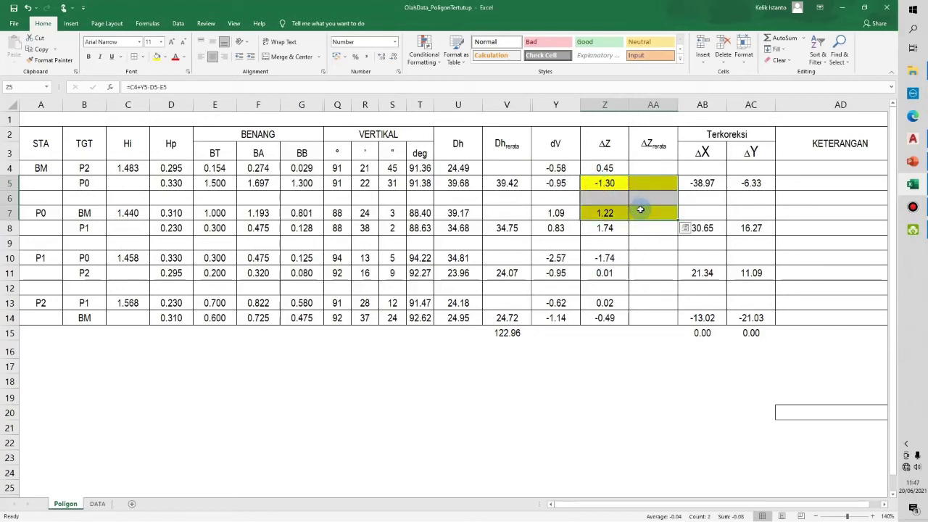
click(165, 58)
click(174, 144)
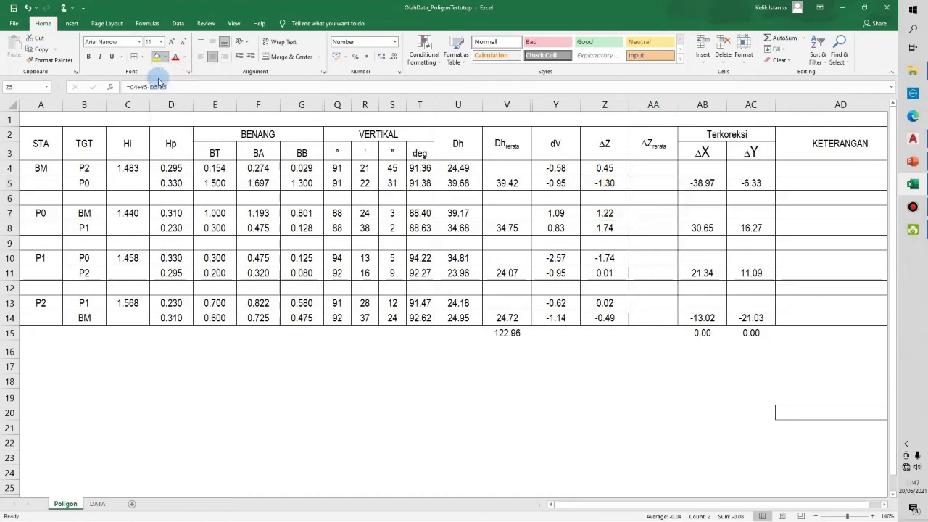
Enter the average height difference formula =(Z5-Z7)/2 in AA5 and check it
click(648, 181)
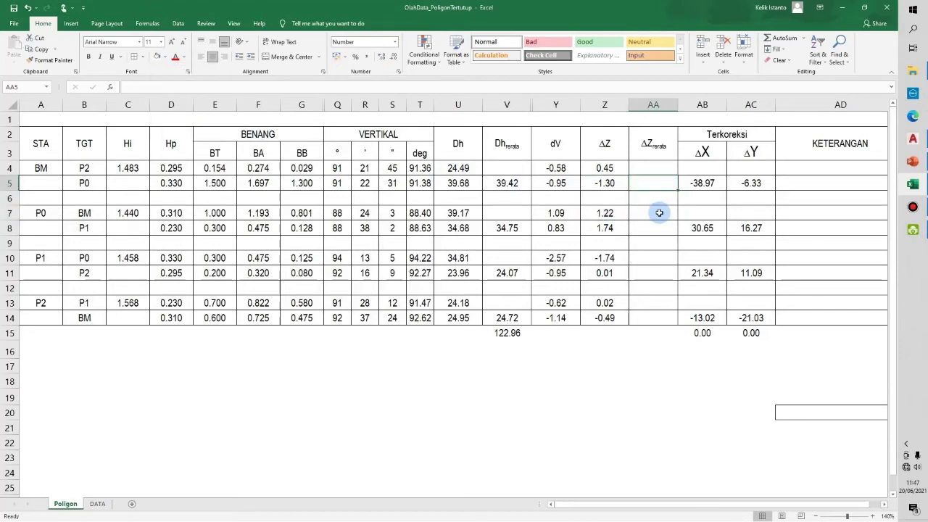
text(=)
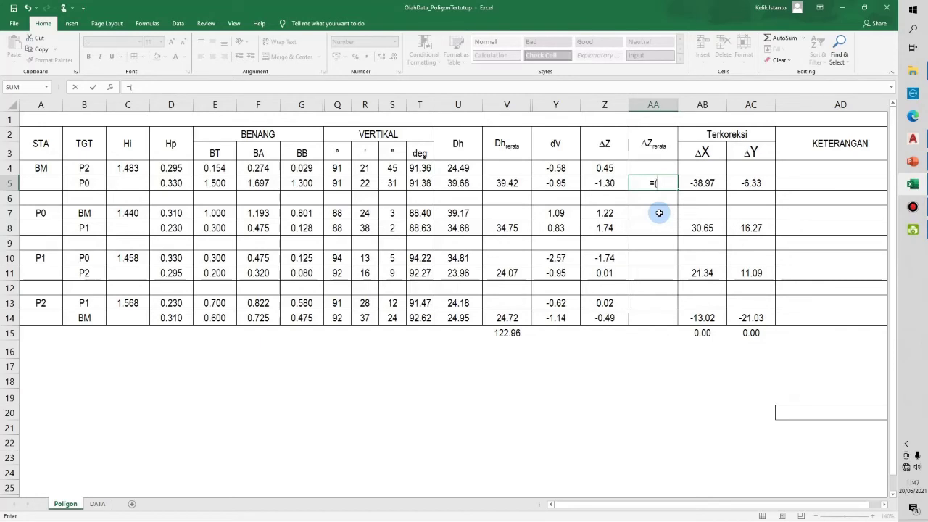
text(()
key(Left)
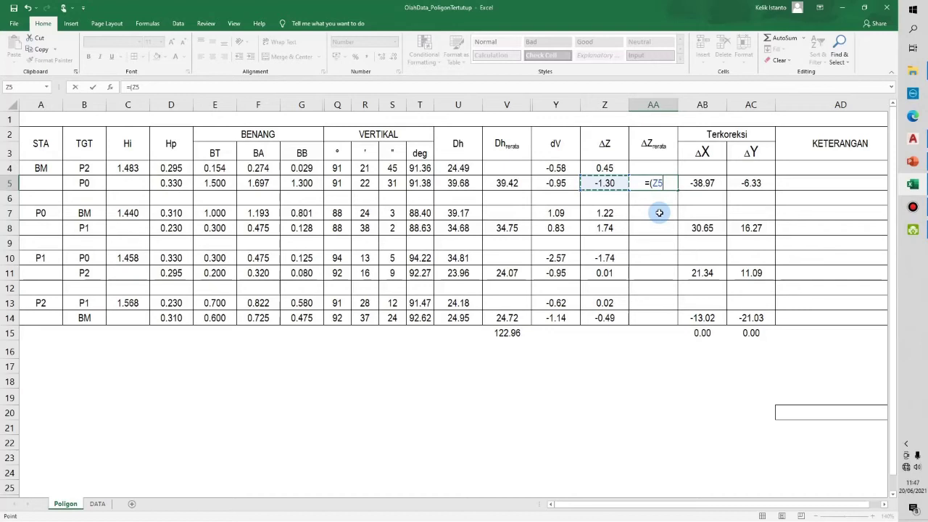
text(-)
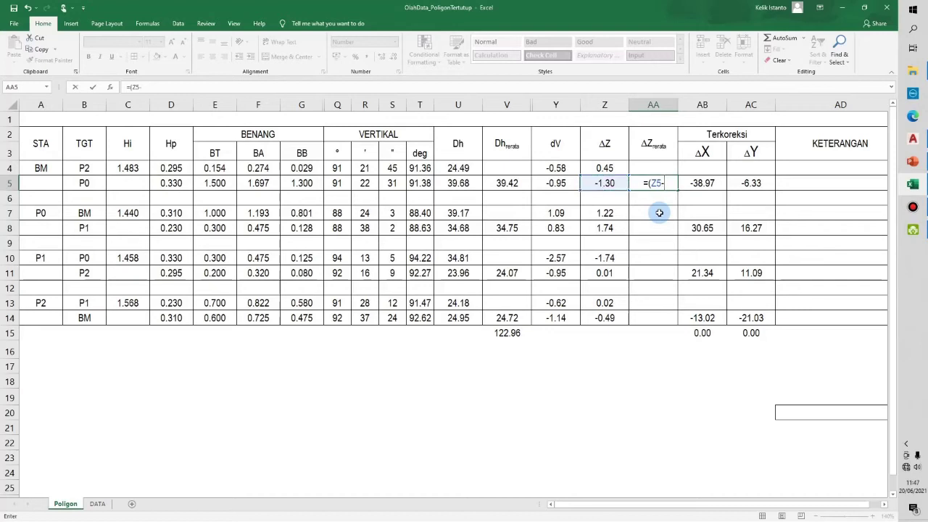
click(606, 214)
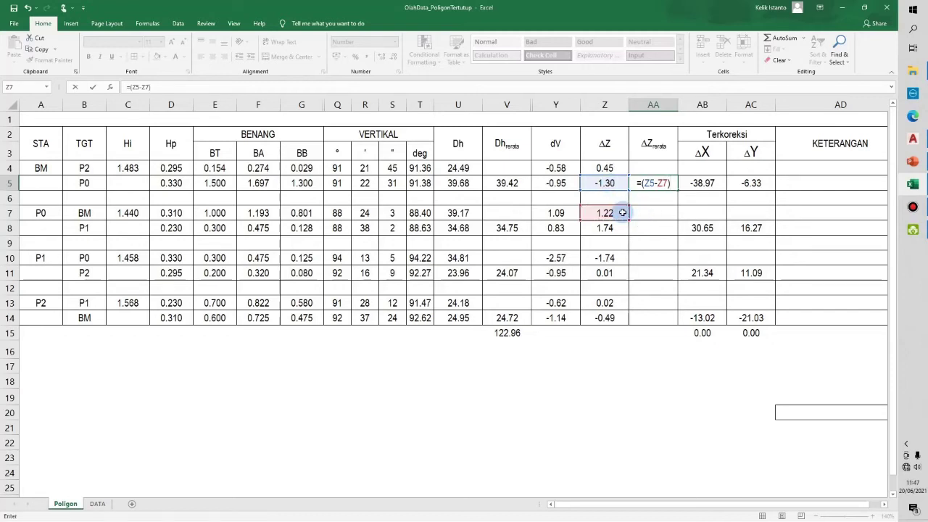
text(/2)
key(Return)
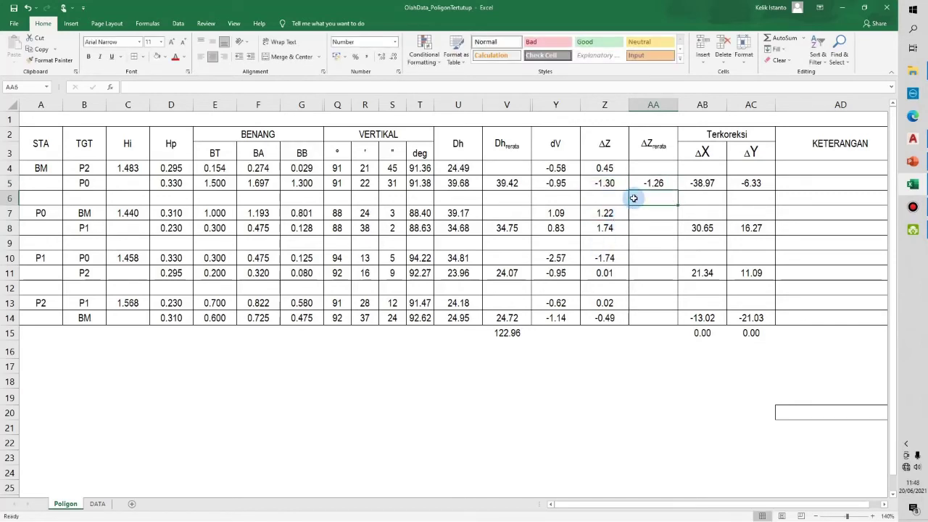
click(653, 183)
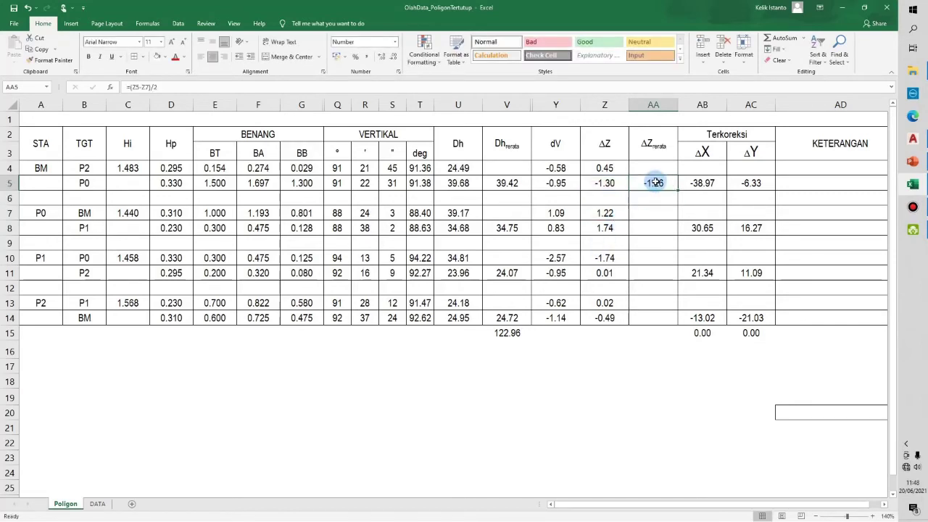
Copy the average height difference formula from AA5 to AA8 and AA11, and show AA11 with three decimals
key(ctrl+c)
click(652, 230)
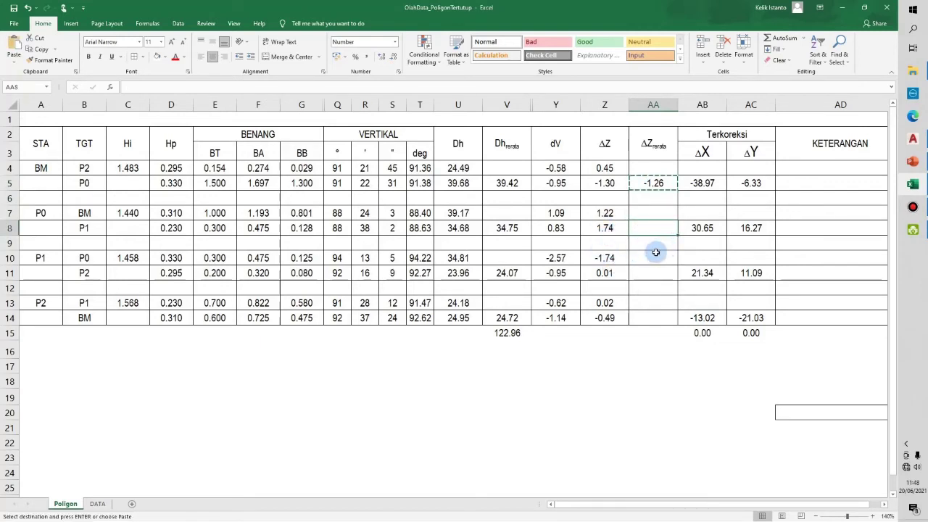
key(ctrl+v)
click(648, 278)
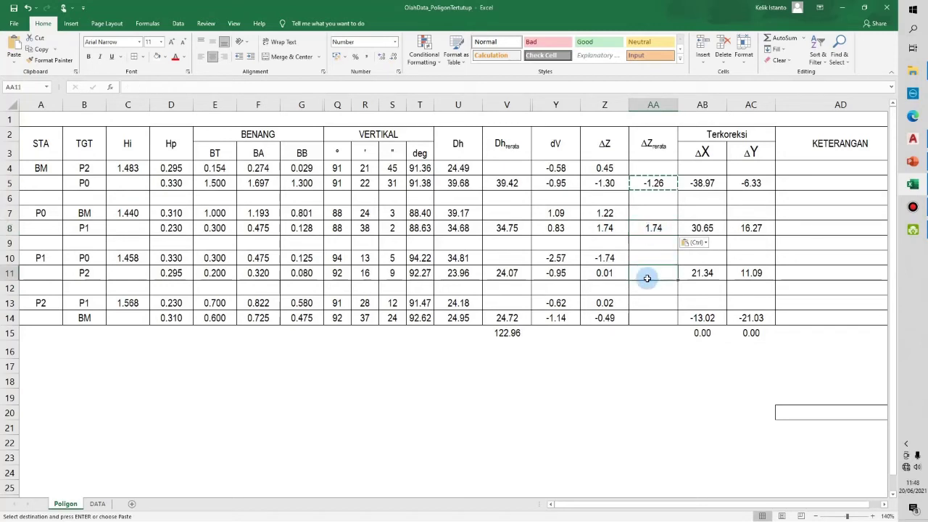
key(ctrl+v)
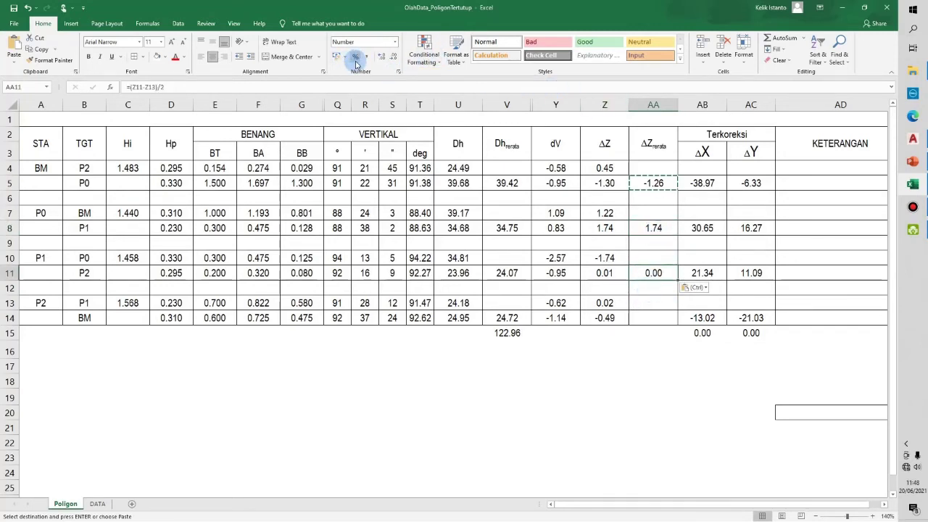
click(382, 58)
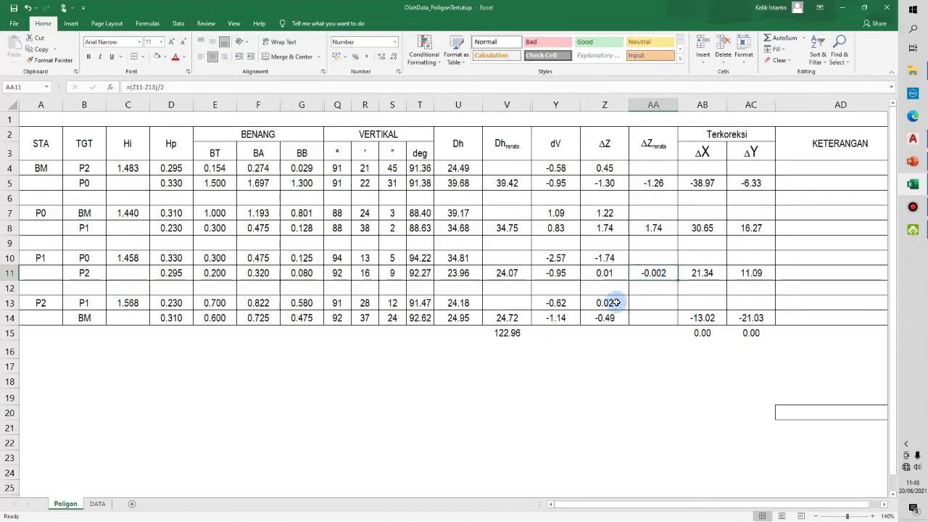
Enter the average height difference formula =(Z14-Z4)/2 in AA14 for the closing line from P2 to BM
click(650, 319)
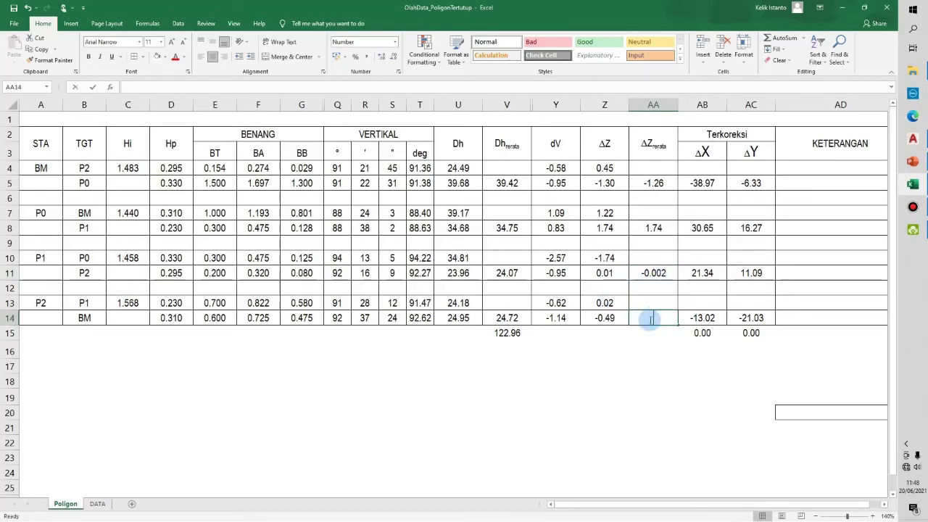
text(=)
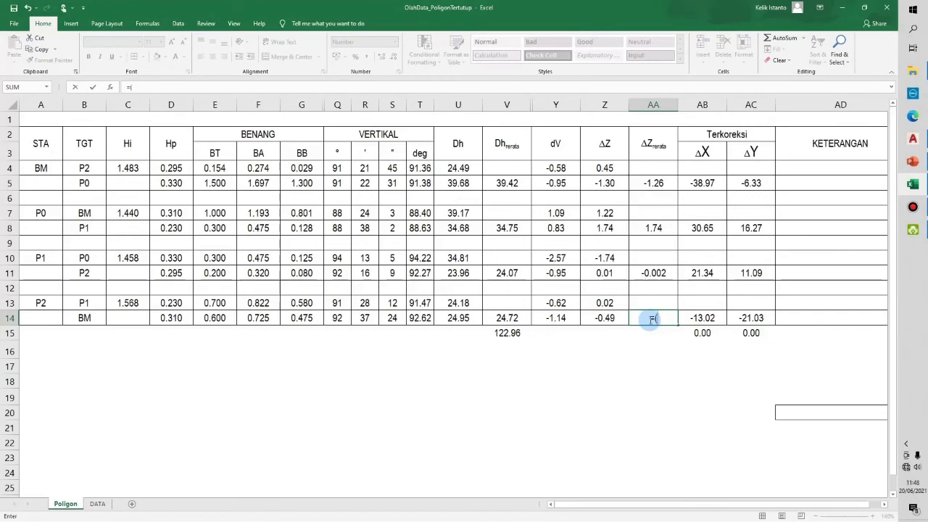
text(()
key(Left)
text(-)
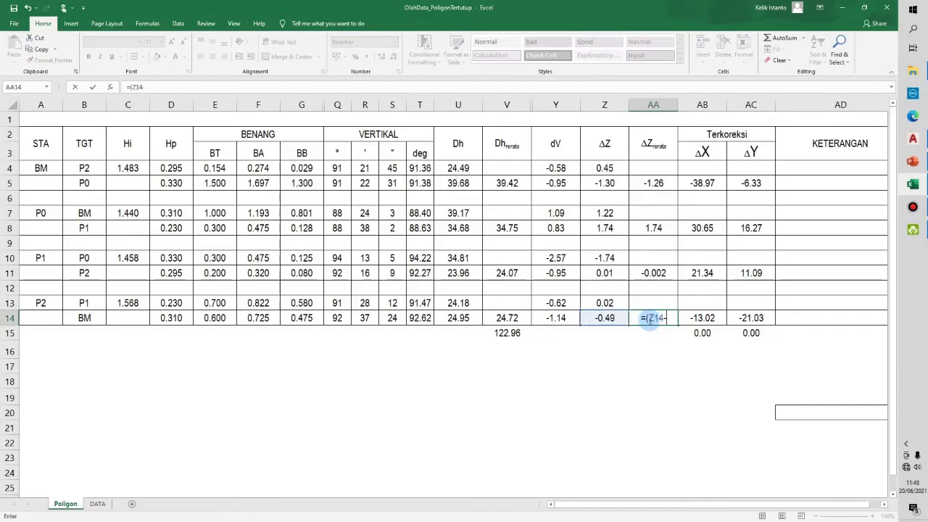
click(609, 168)
text())
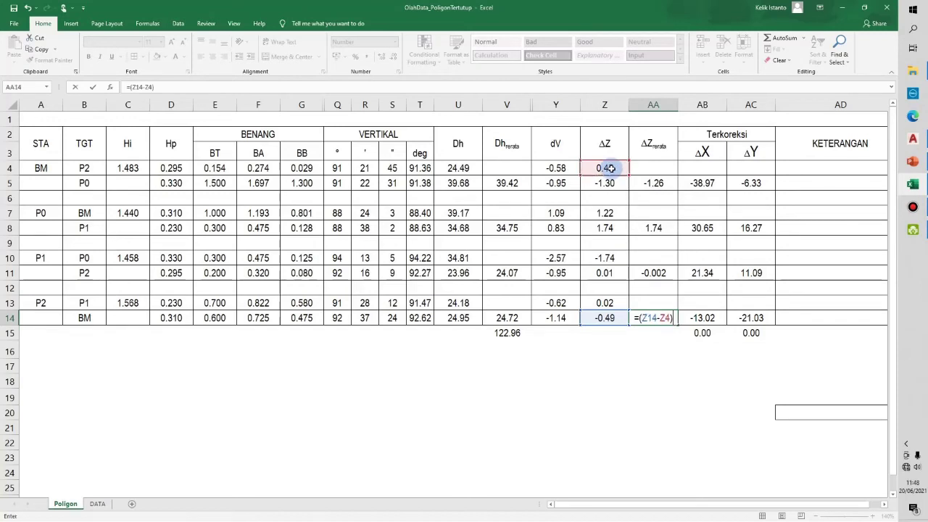
text(/2)
key(Return)
key(Up)
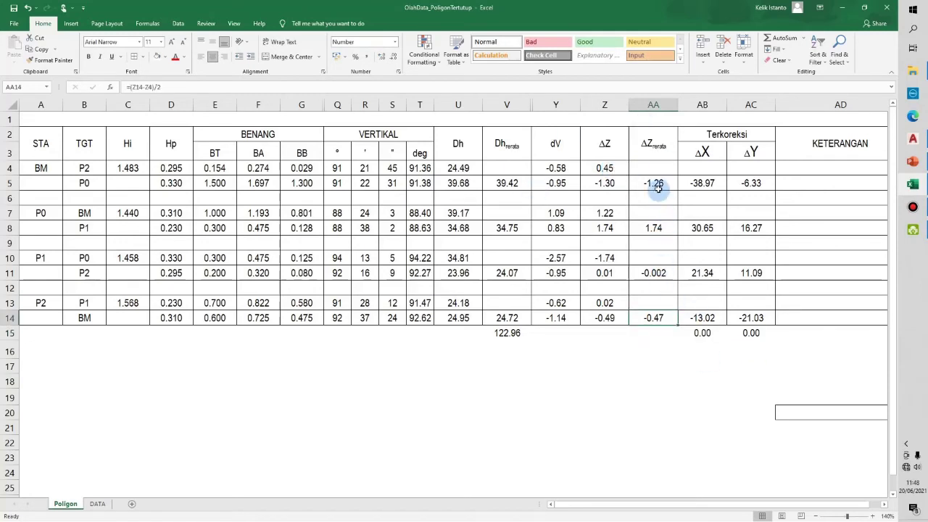
Review the four average height differences in AA5, AA8, AA11 and AA14
click(656, 182)
click(653, 317)
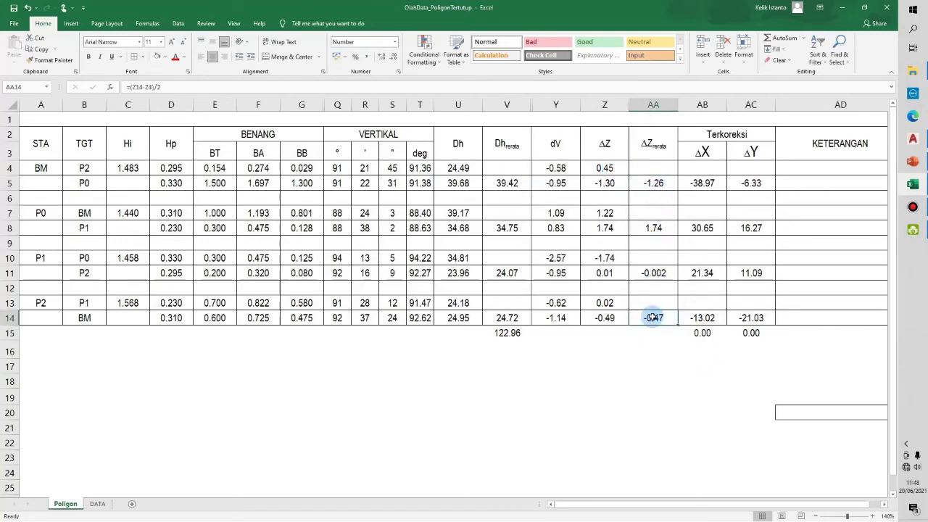
click(652, 185)
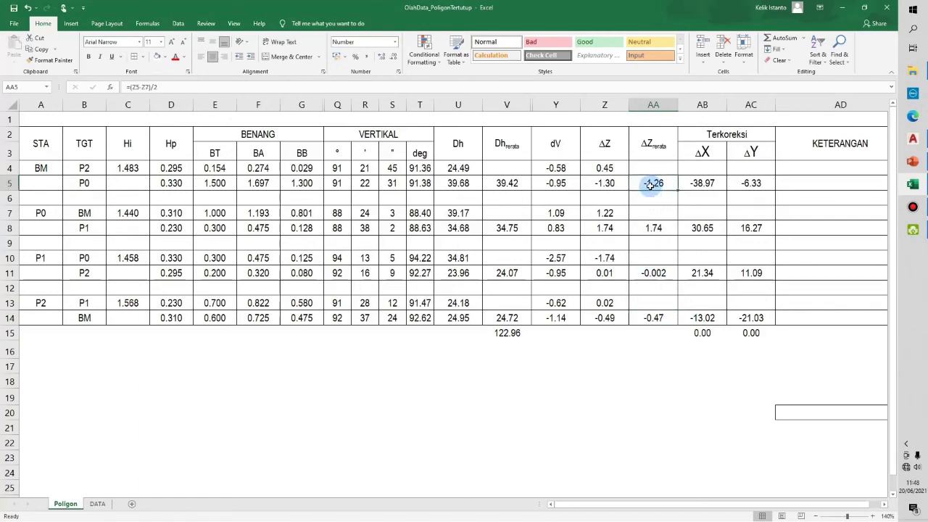
click(653, 228)
click(653, 185)
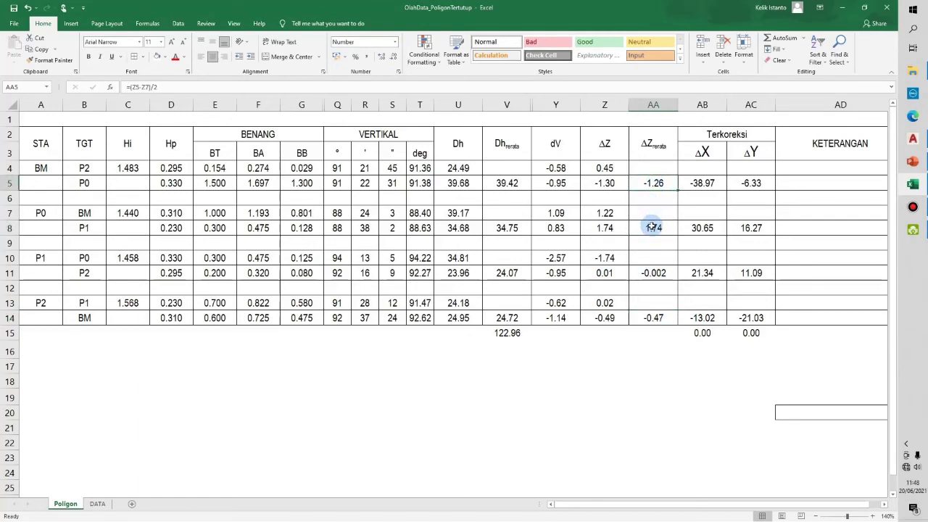
click(653, 228)
click(652, 273)
click(651, 319)
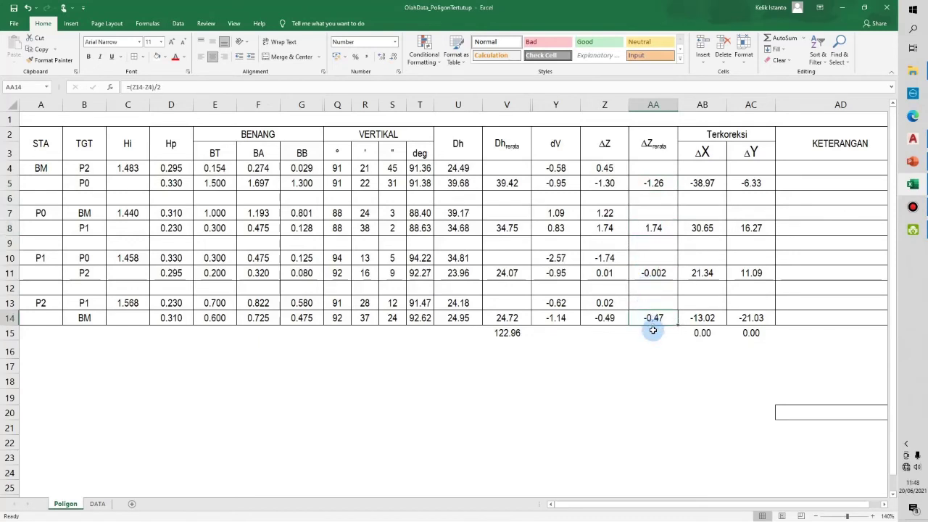
Total the average height differences in AA15 with =SUM(AA5:AA14) and show the result with four decimals
click(654, 329)
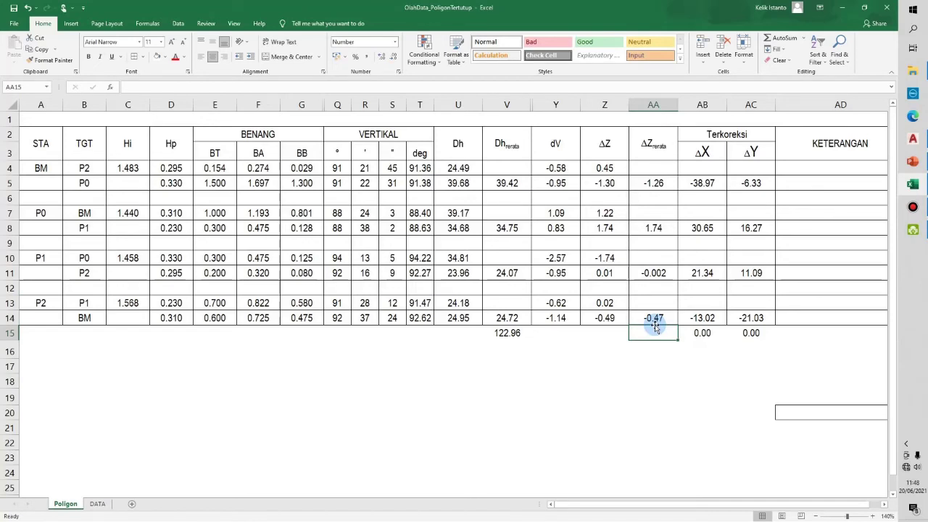
text(=)
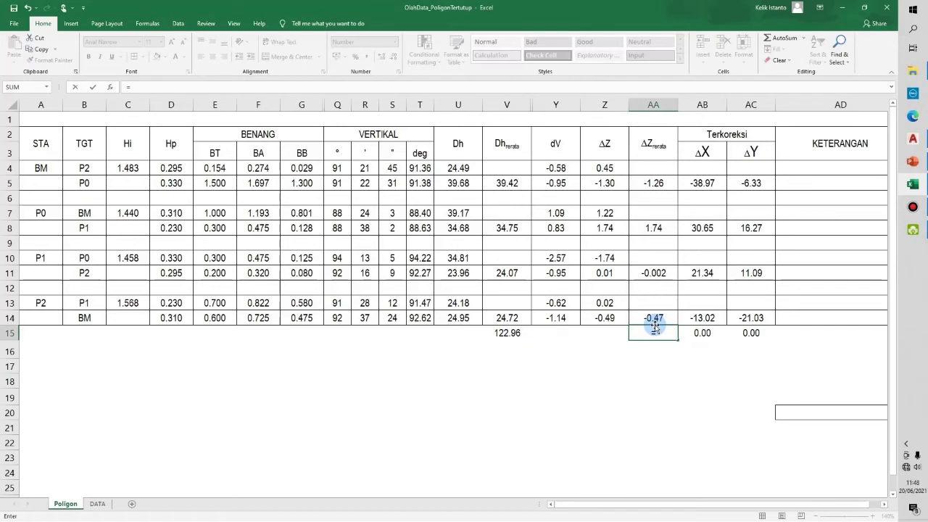
text(sum)
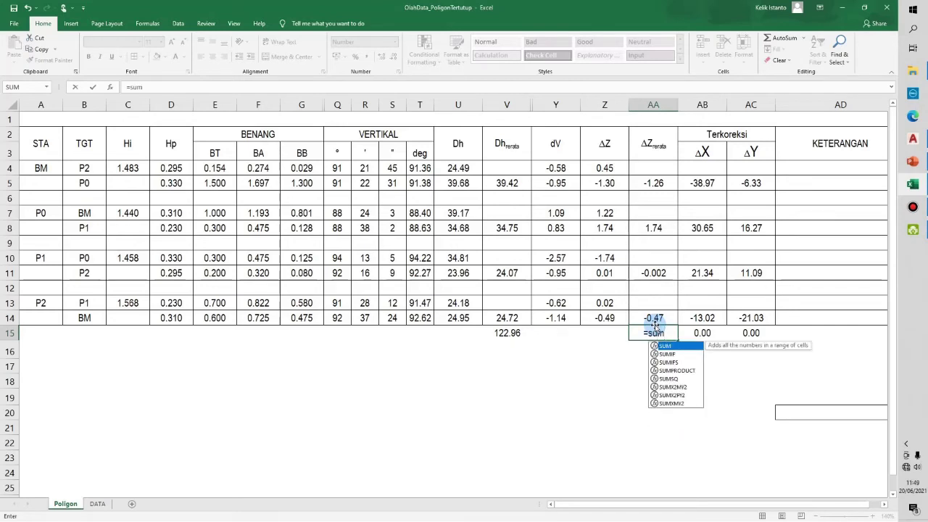
text(()
click(653, 322)
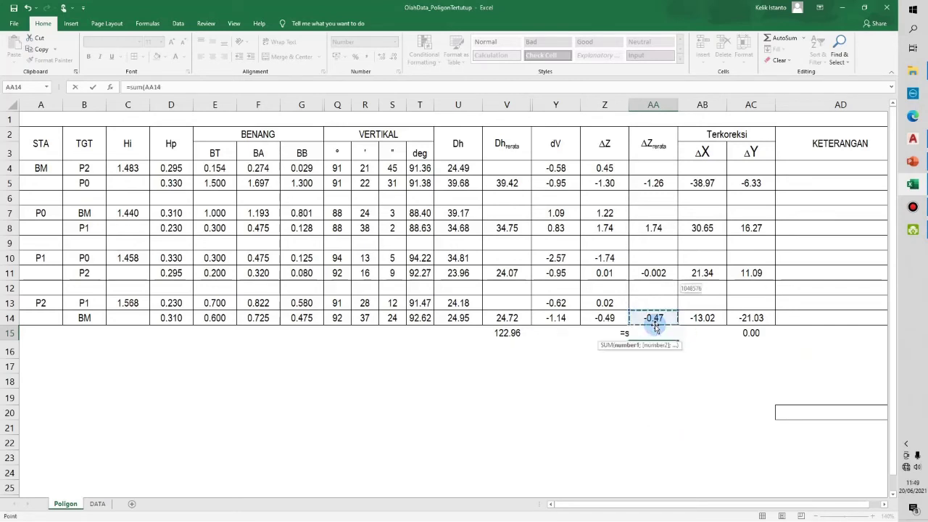
key(shift+Up)
key(shift+Up)
key(shift+Up)
key(shift+Up)
key(shift+Up)
key(shift+Up)
key(shift+Up)
key(shift+Up)
key(shift+Up)
text())
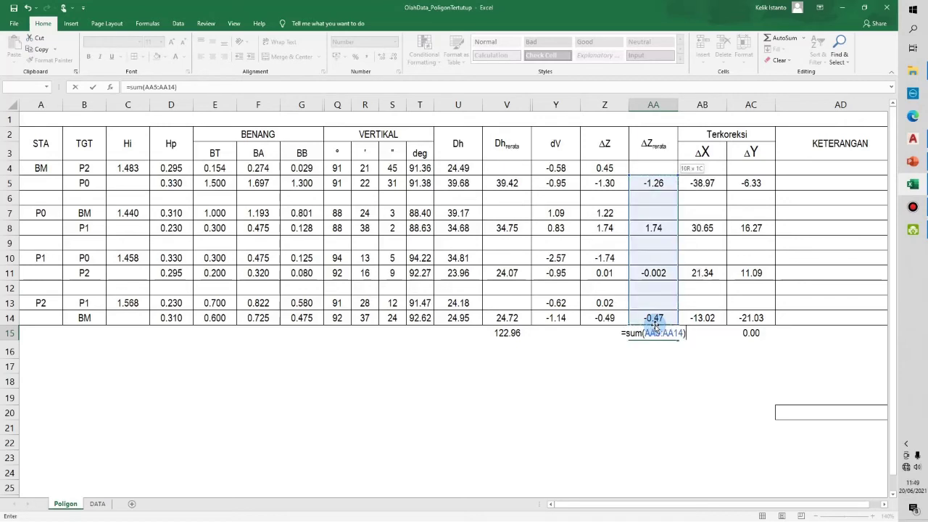
key(Return)
click(654, 330)
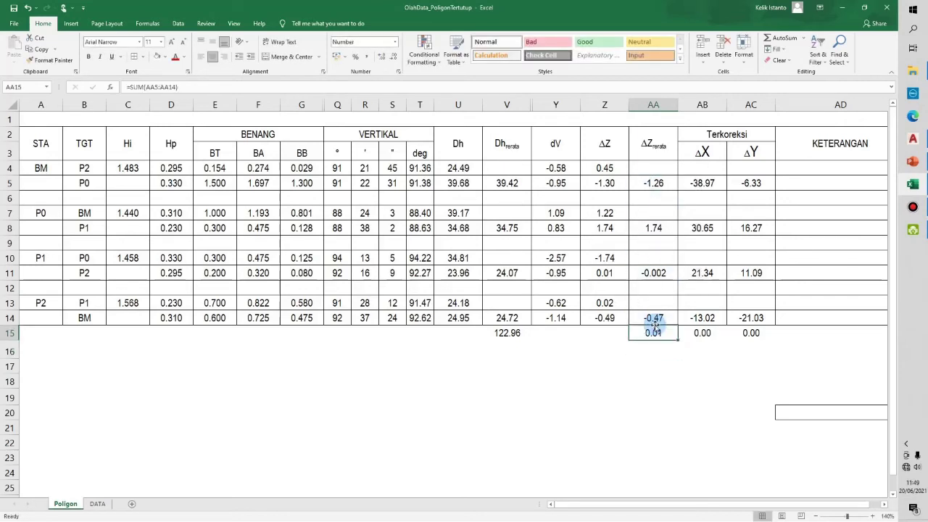
click(382, 57)
click(381, 56)
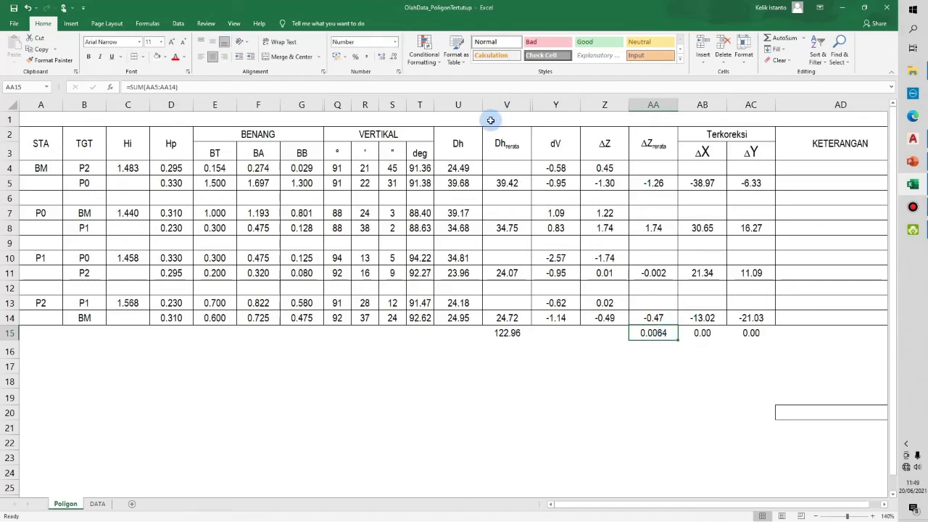
Insert a column before KETERANGAN and extend the merged "Terkoreksi" header across AB2:AD2
click(793, 172)
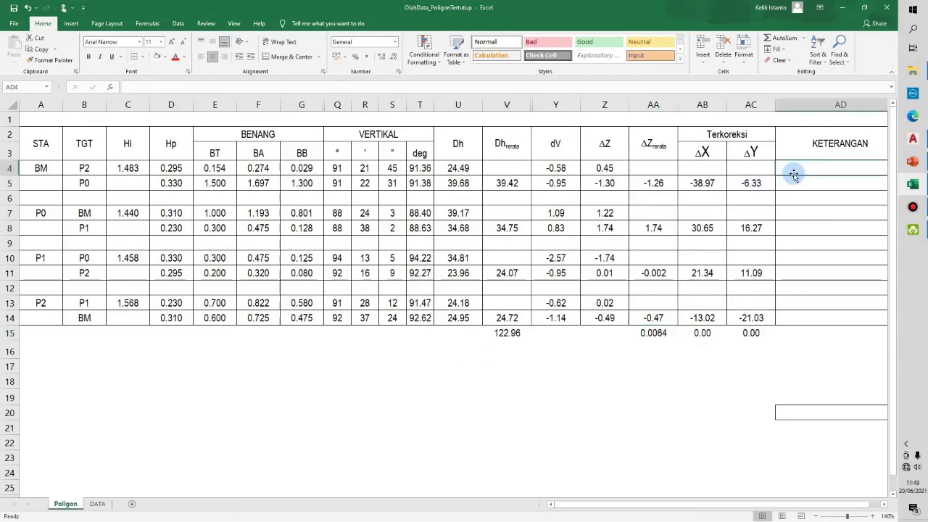
key(alt+i)
key(c)
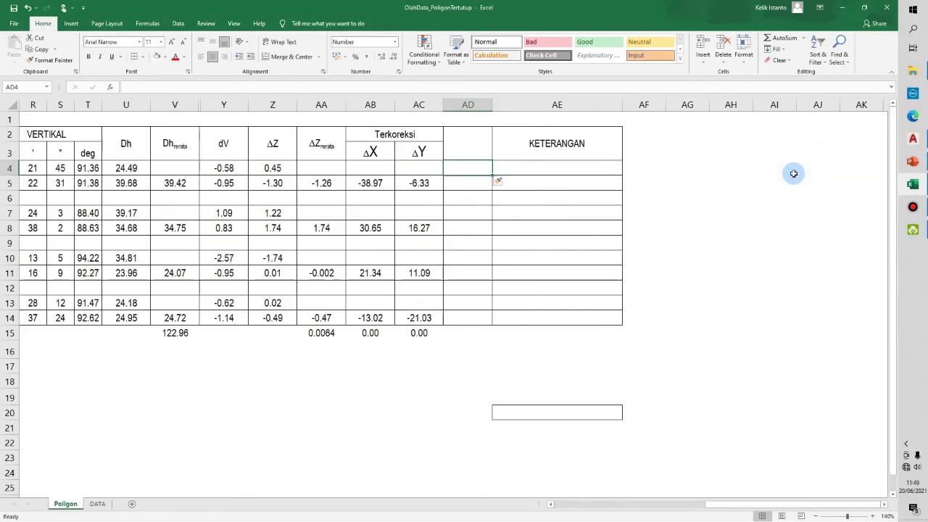
drag(411, 131, 478, 132)
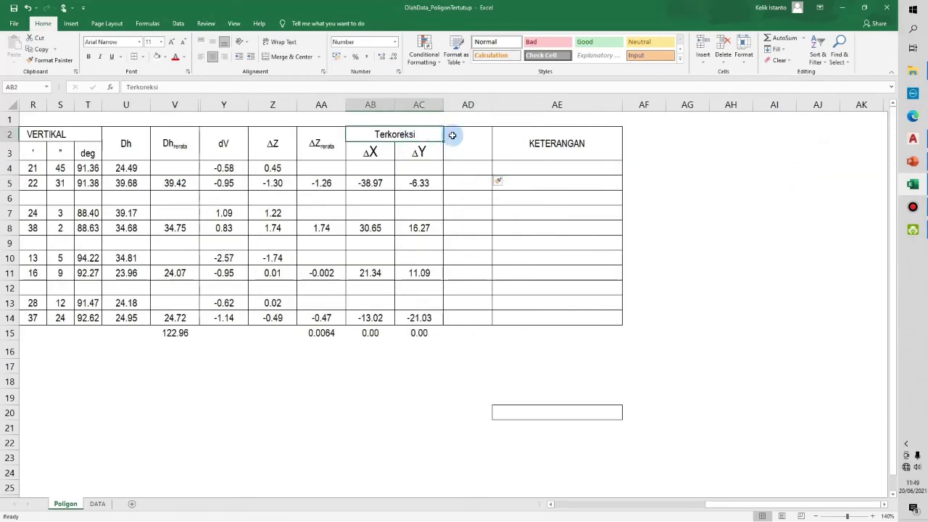
click(290, 57)
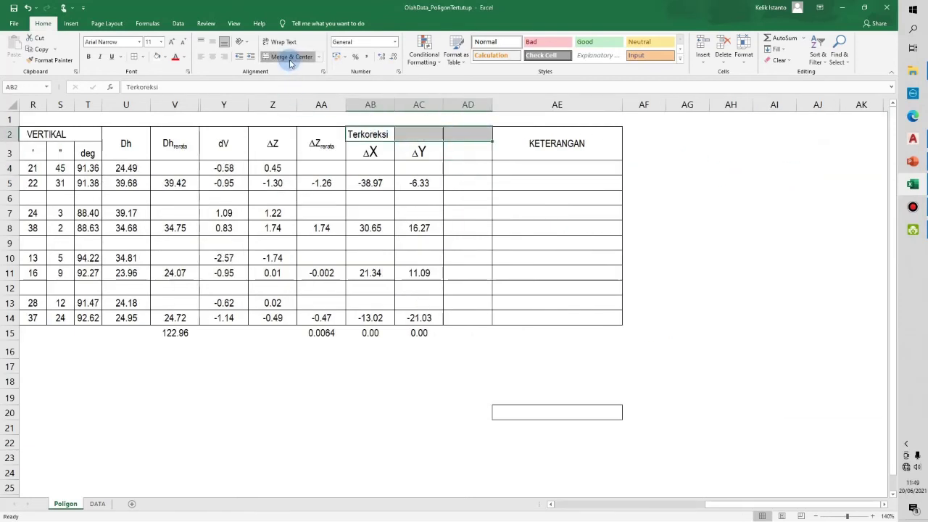
click(290, 57)
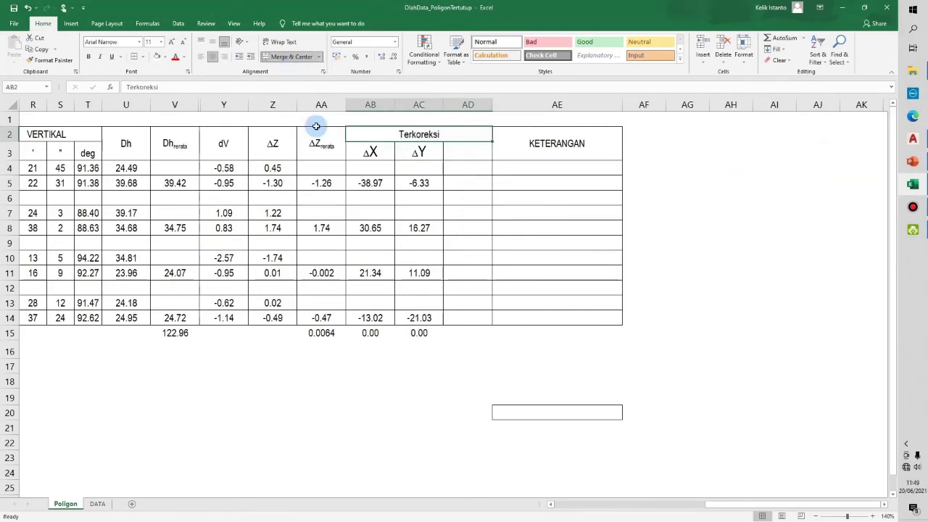
Copy the ΔZ header from Z2 into AD3 under "Terkoreksi" and unmerge the pasted cell
click(371, 152)
click(408, 151)
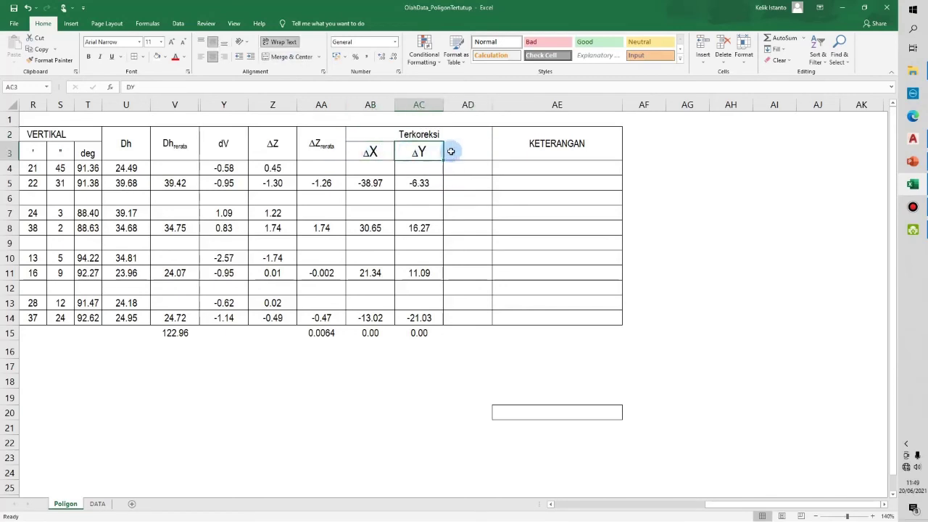
click(451, 151)
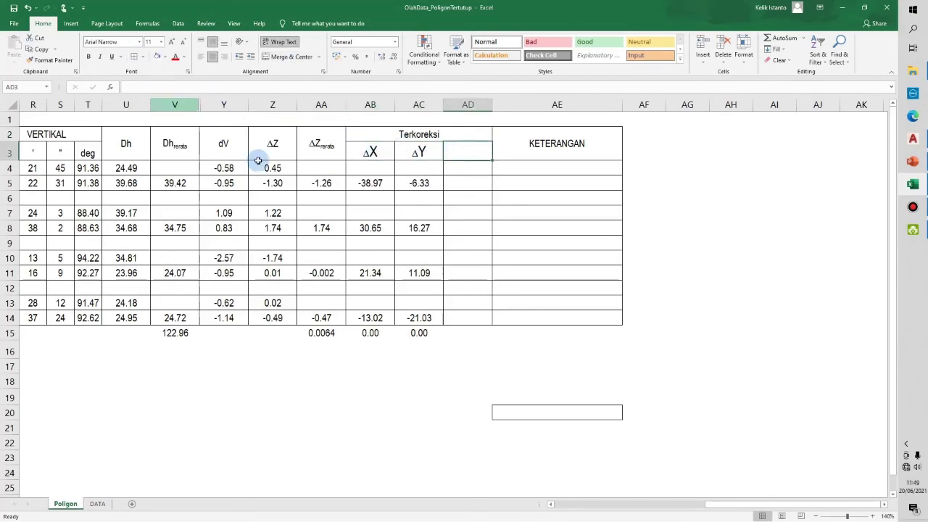
click(287, 150)
key(ctrl+c)
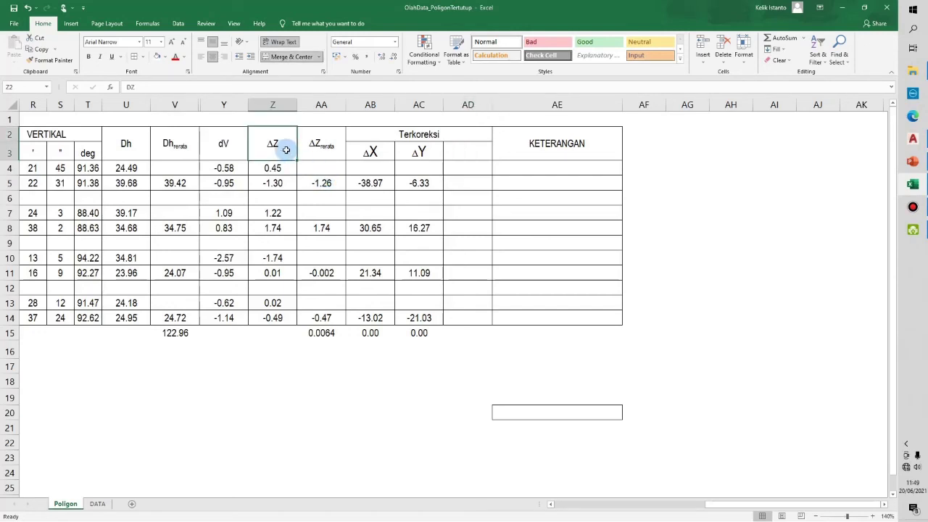
click(451, 154)
key(Return)
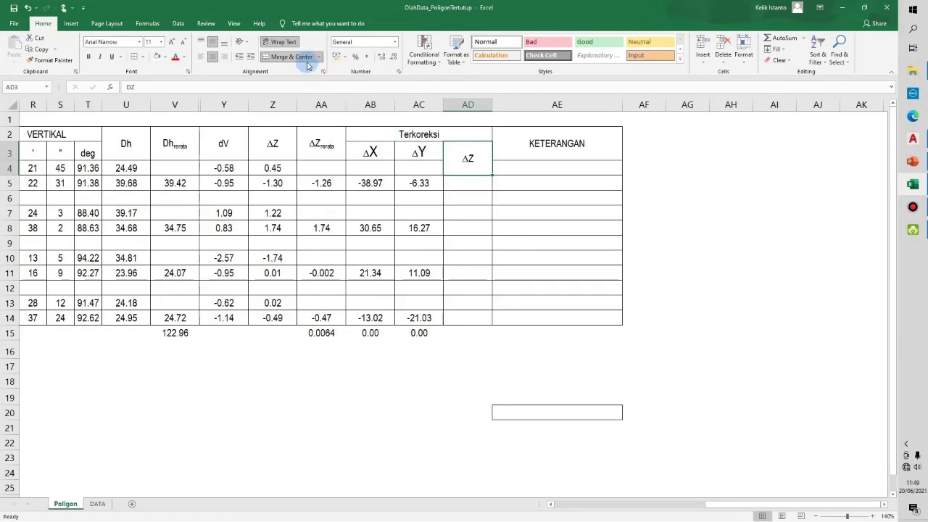
click(290, 56)
click(440, 187)
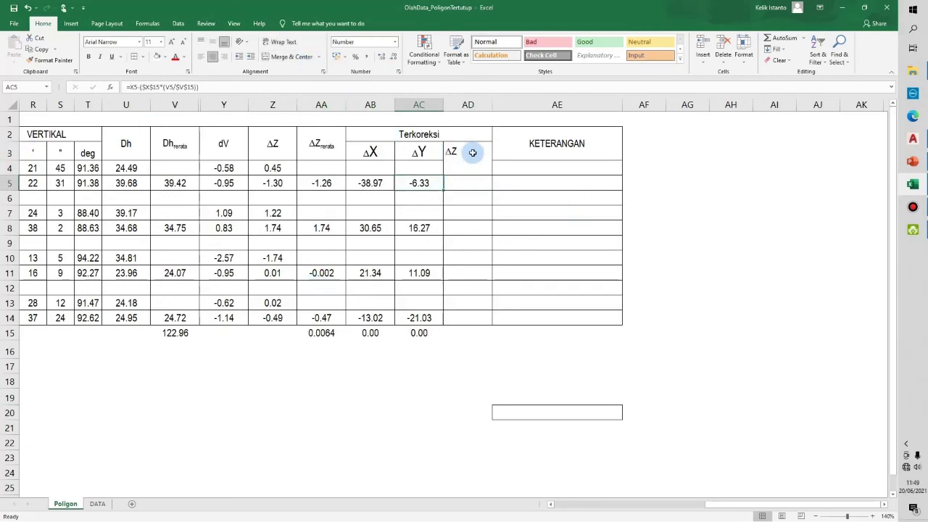
click(467, 153)
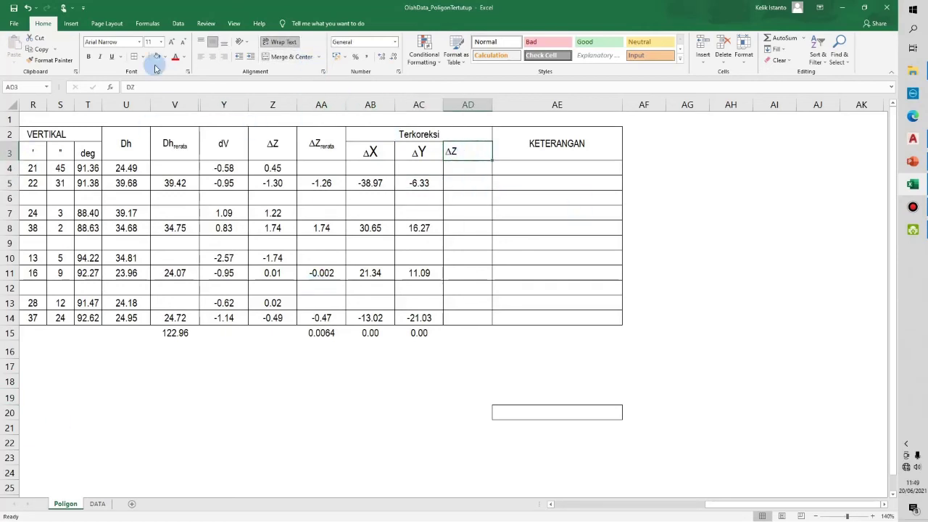
click(468, 183)
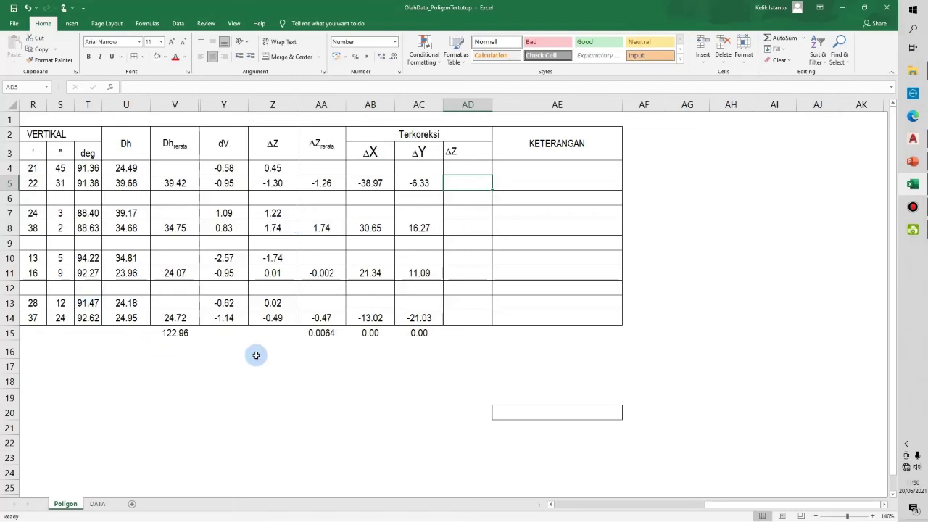
Enter the label "n =" in Z16 below the ΔZ column
click(319, 350)
click(291, 353)
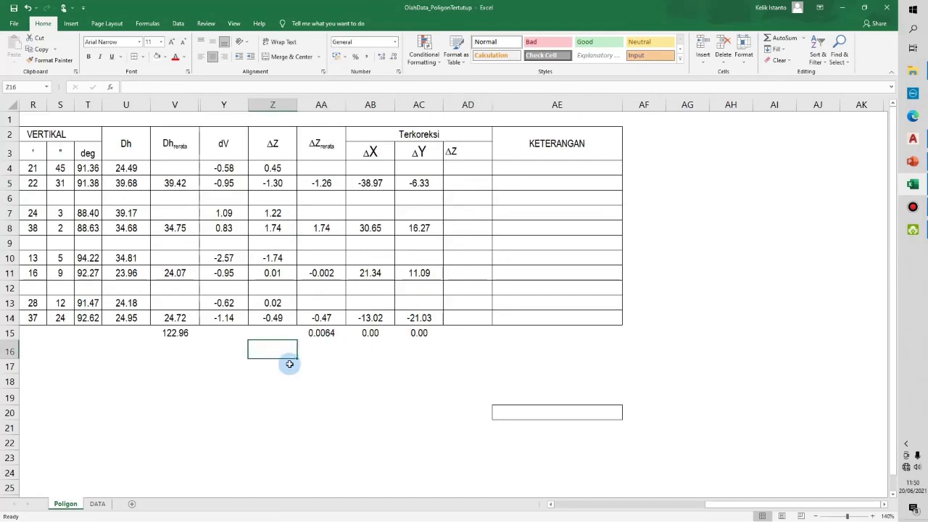
text(n)
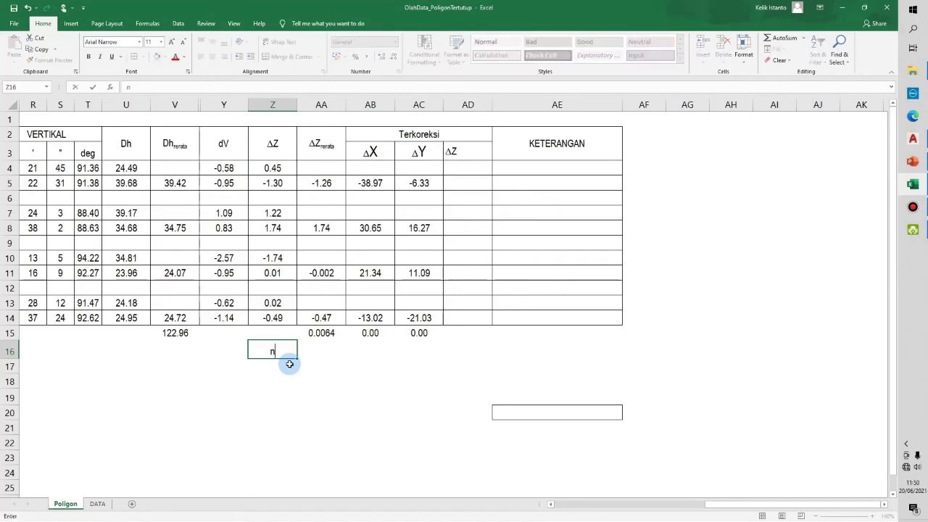
text( =)
key(Tab)
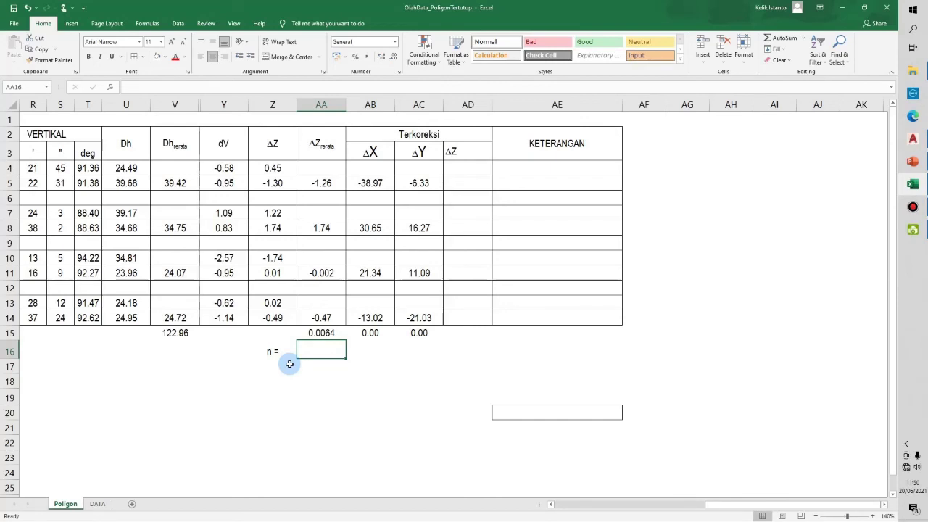
Count the average height differences in AA16 with =COUNT(AA5:AA14)
text(=count)
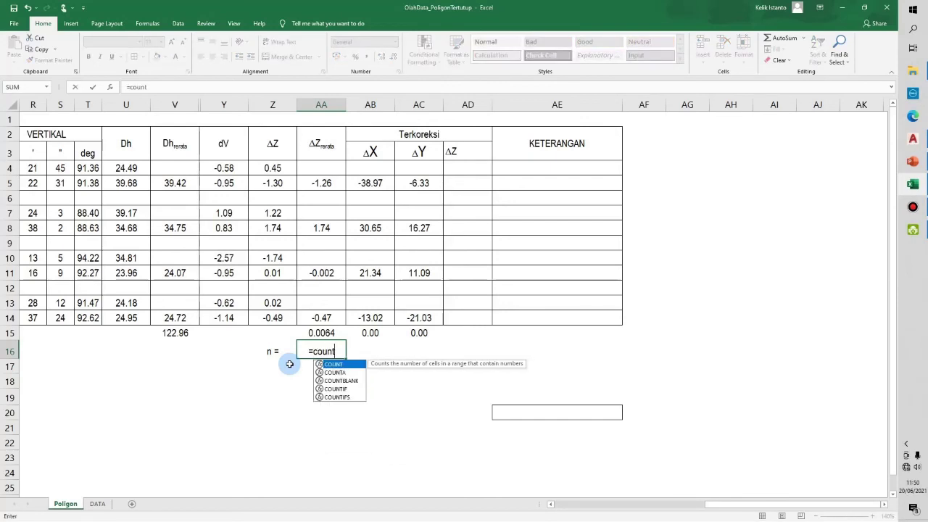
text(()
key(Up)
key(Up)
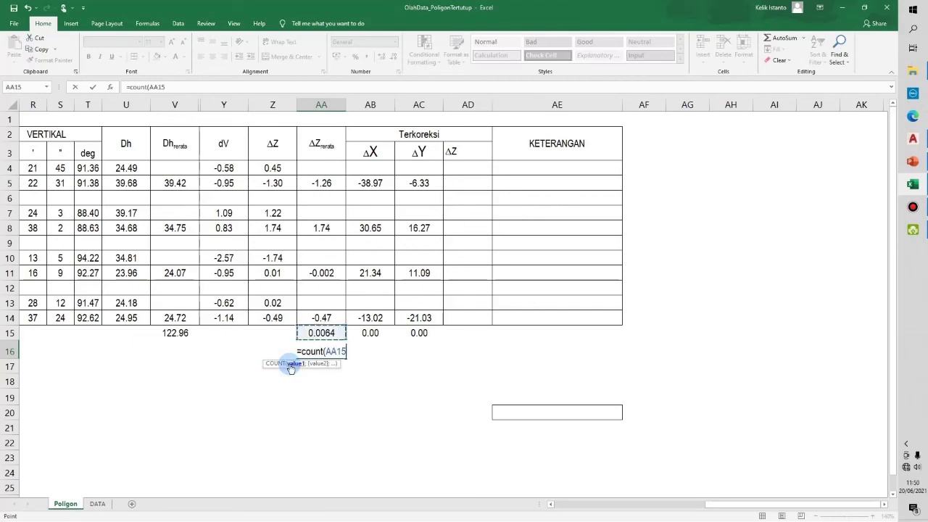
key(shift+Up)
key(shift+Up)
key(shift+Up)
key(shift+Up)
key(shift+Up)
key(shift+Up)
key(shift+Up)
key(shift+Up)
key(shift+Up)
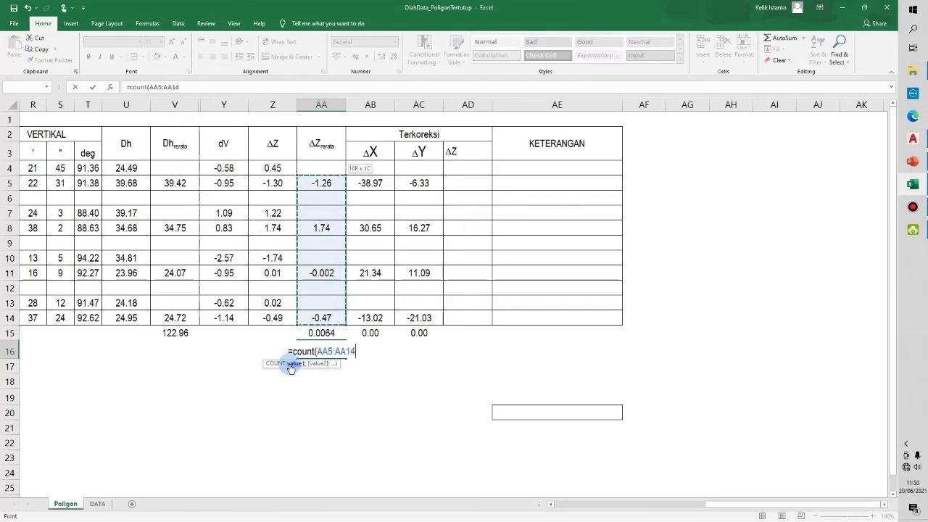
text())
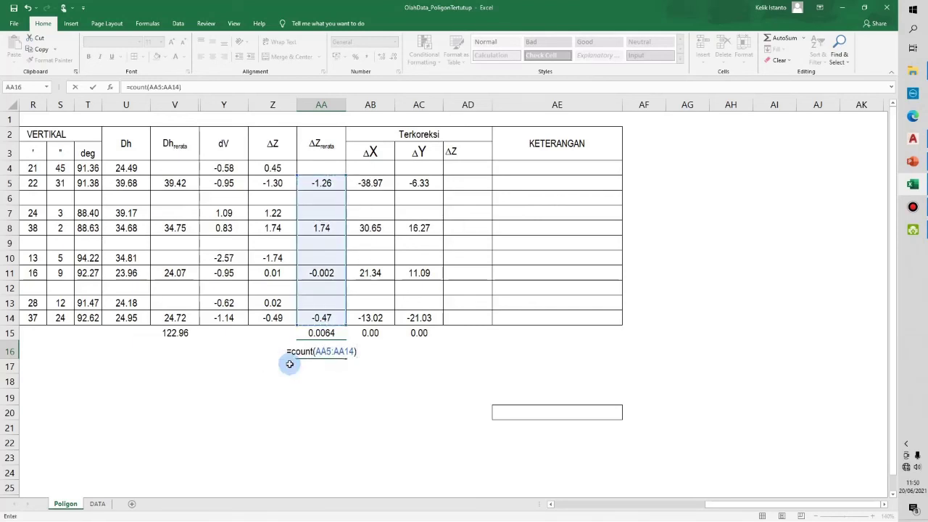
key(Return)
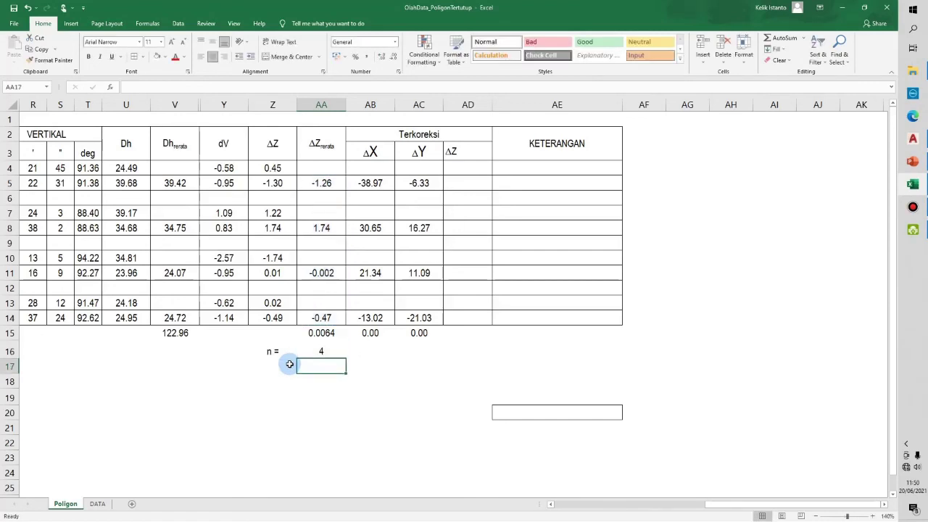
Centre the ΔZ header in AD3 and enter the corrected height difference formula =AA5-($AA$15/$AA$16) in AD5
click(457, 150)
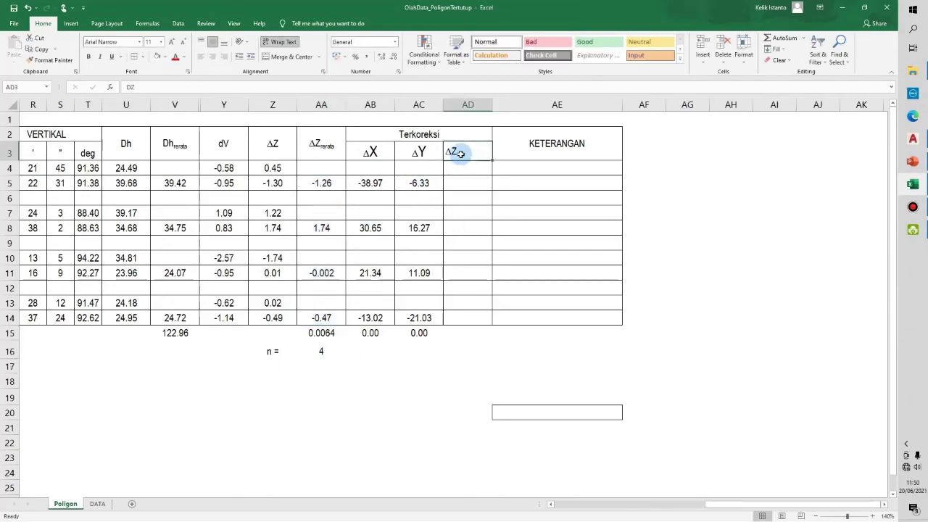
click(221, 59)
click(453, 184)
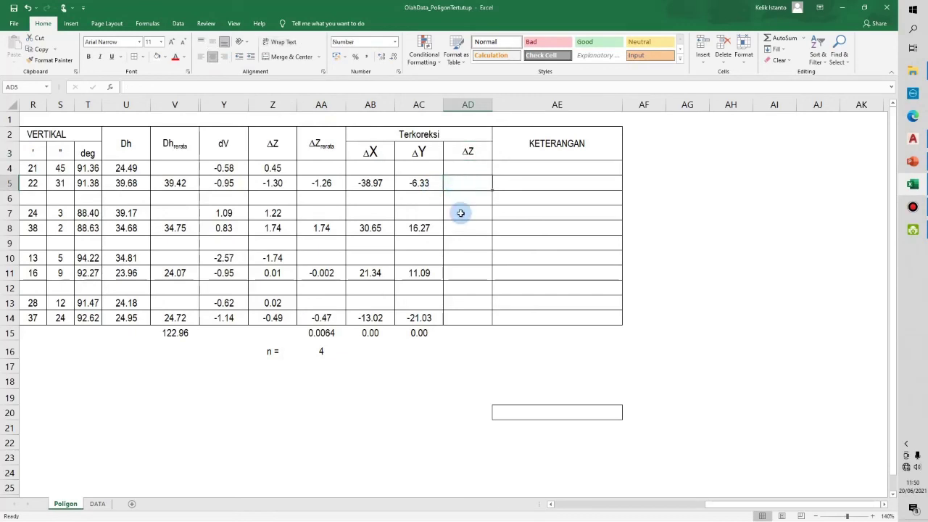
text(=)
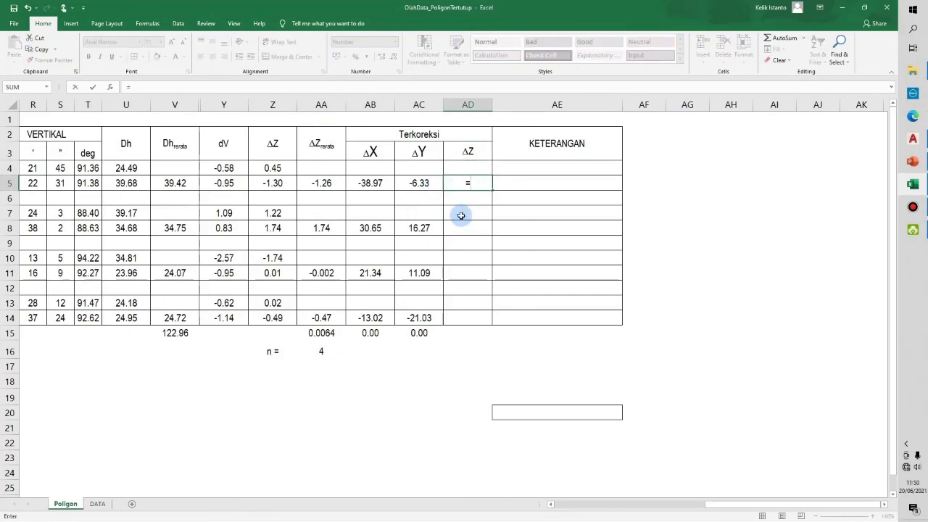
key(Left)
key(Left)
key(Left)
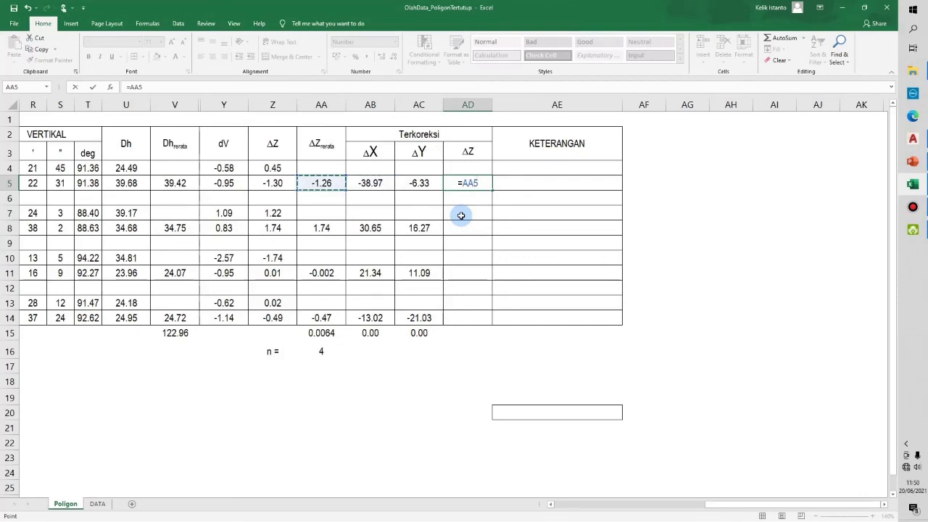
text(-()
click(331, 333)
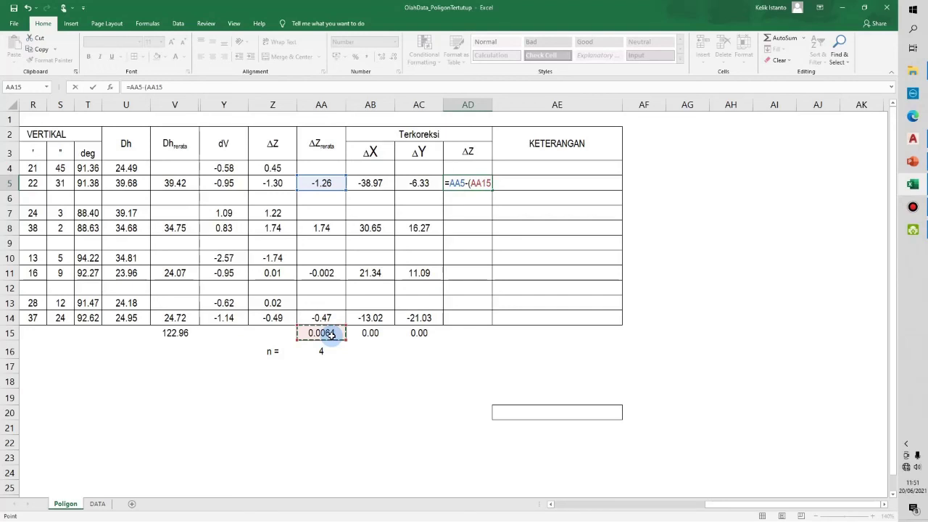
key(F4)
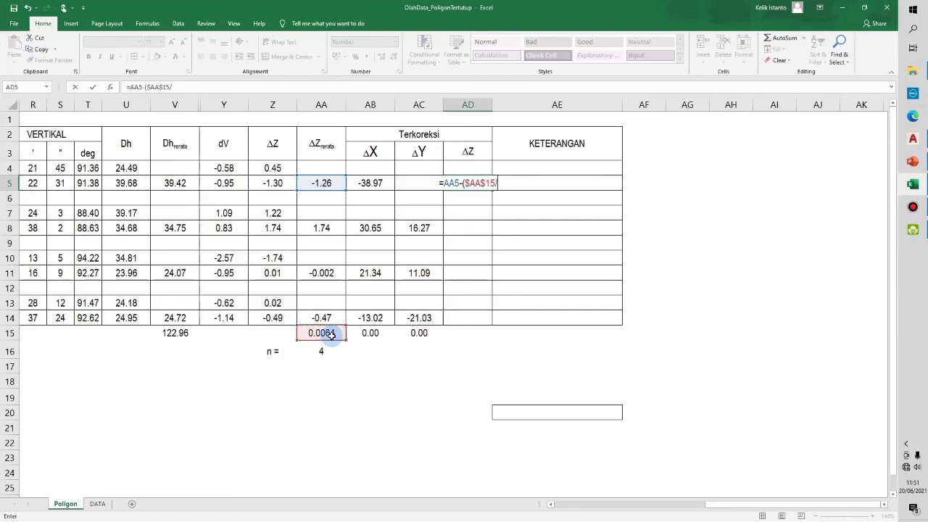
text(/)
click(321, 353)
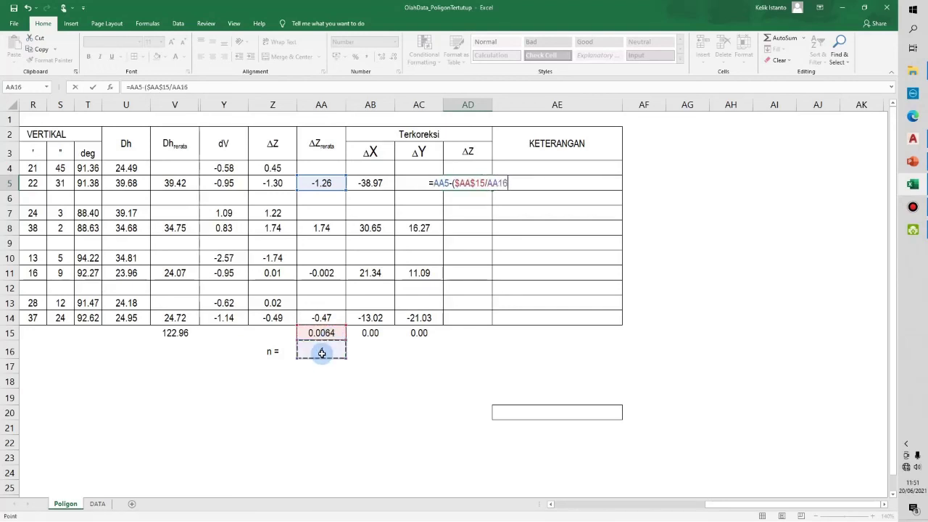
key(F4)
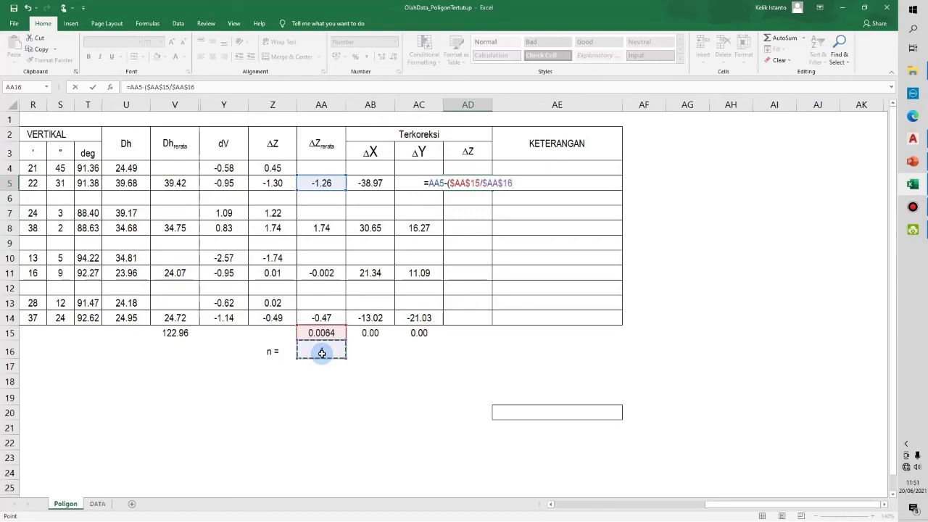
text())
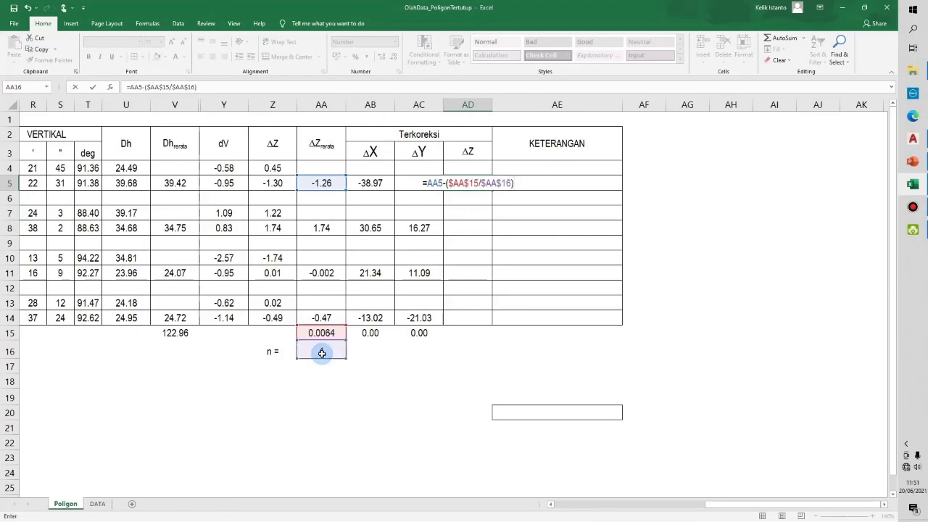
key(Return)
key(Up)
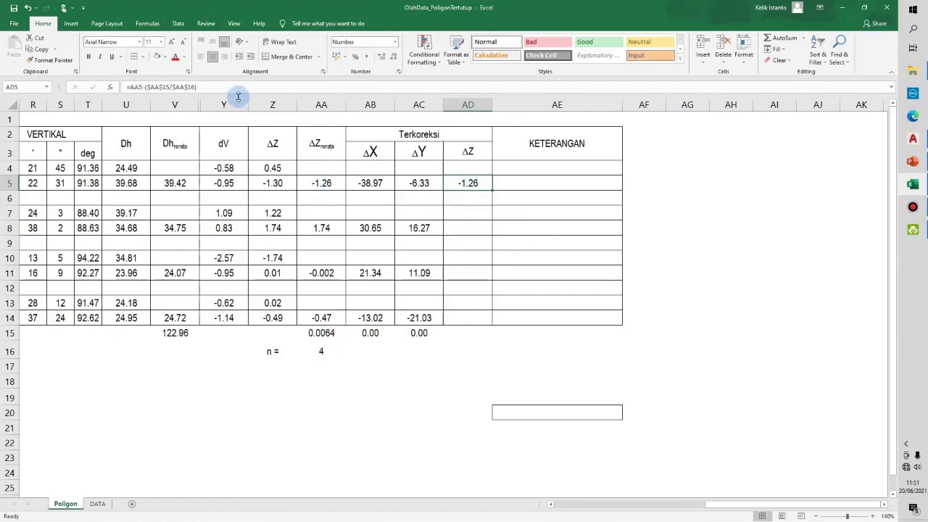
Show the corrected ΔZ in AD5 and the average ΔZ in AA5 with four decimals
click(378, 56)
click(379, 56)
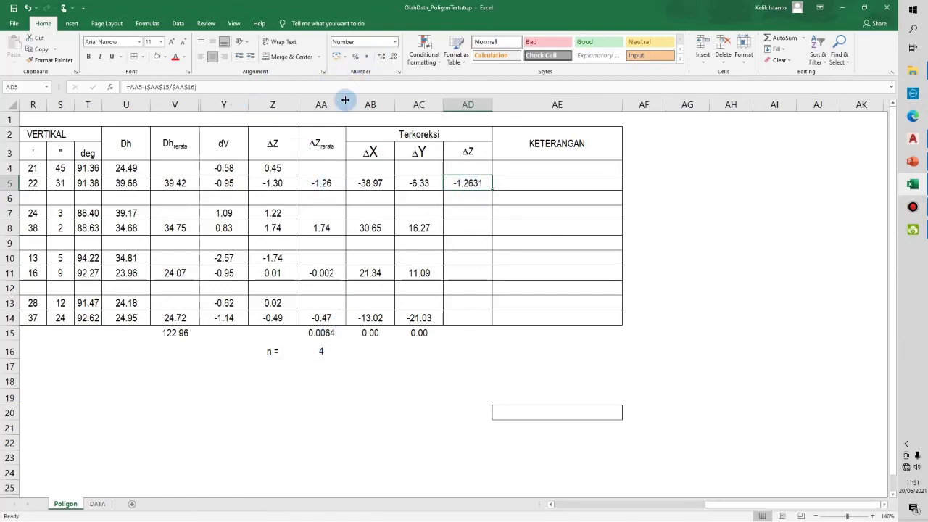
click(324, 183)
click(381, 56)
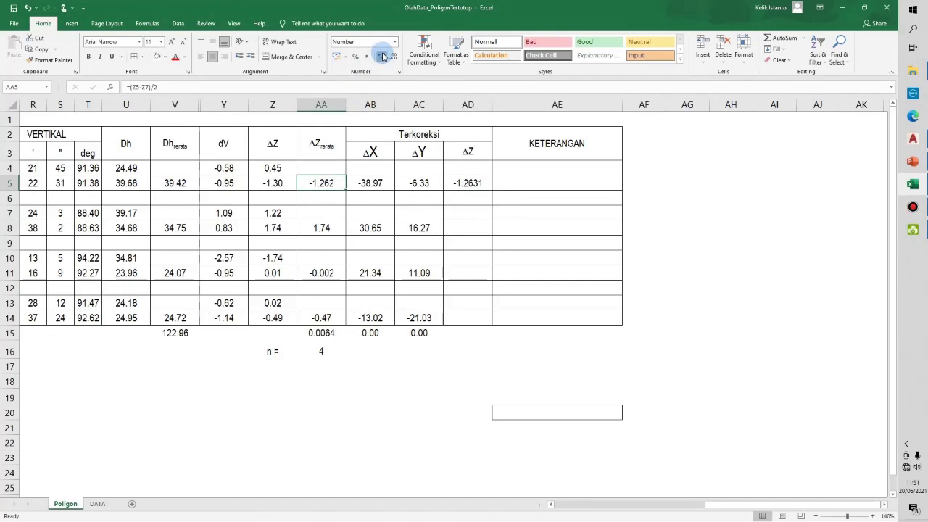
click(382, 56)
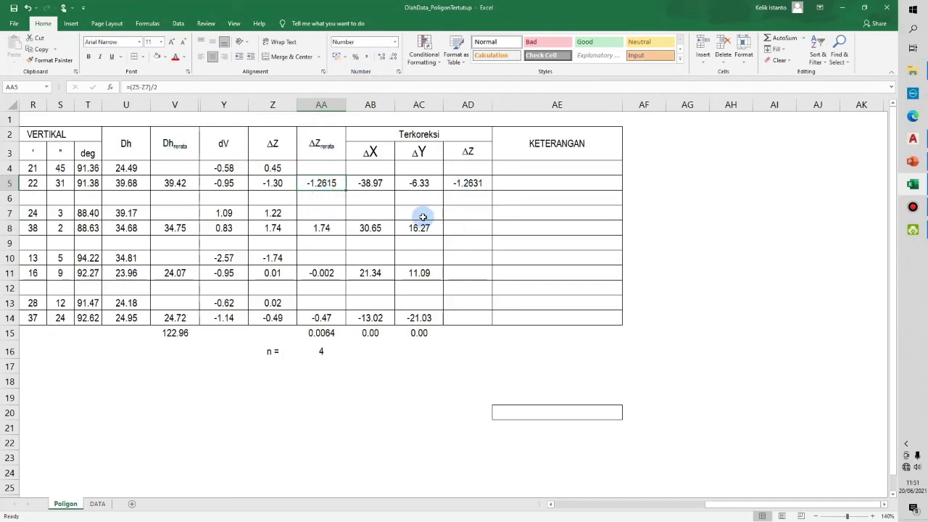
Copy the corrected ΔZ formula from AD5 into AD8, AD11 and AD14
click(467, 184)
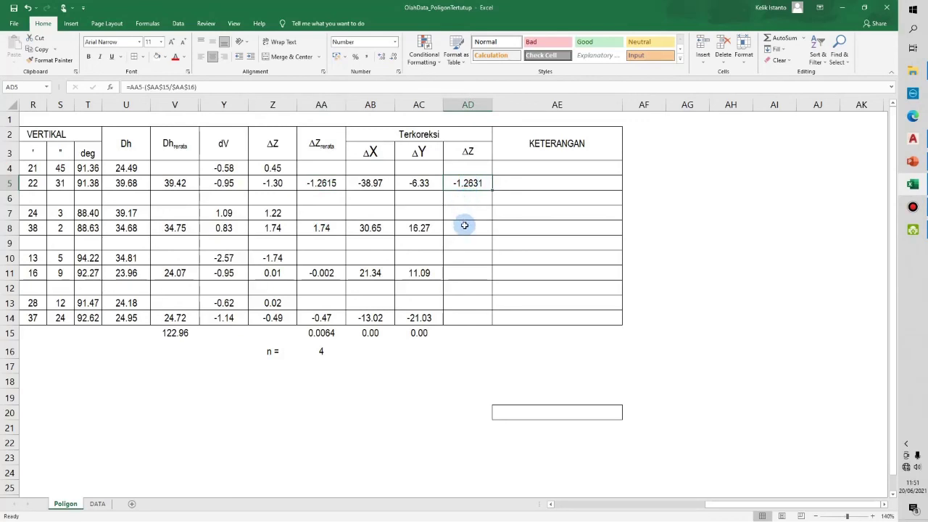
key(ctrl+c)
click(462, 229)
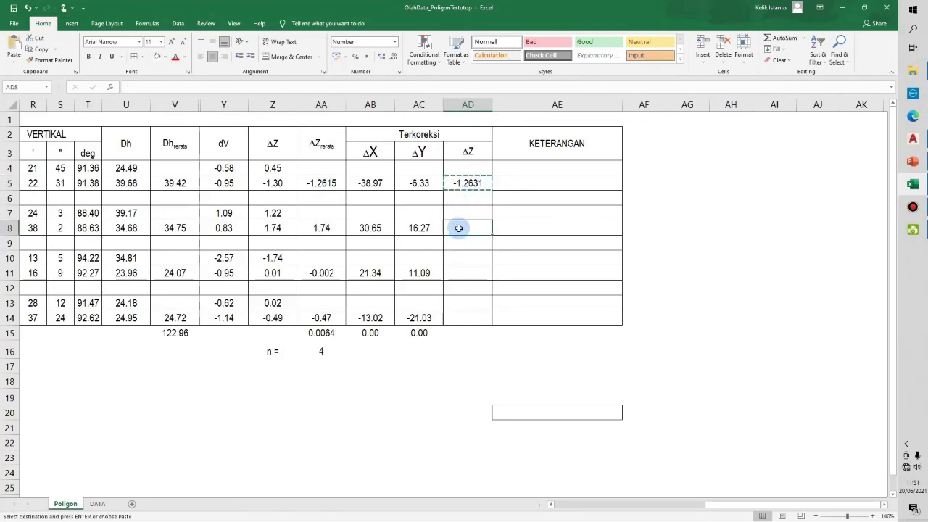
ctrl+click(455, 280)
ctrl+click(451, 319)
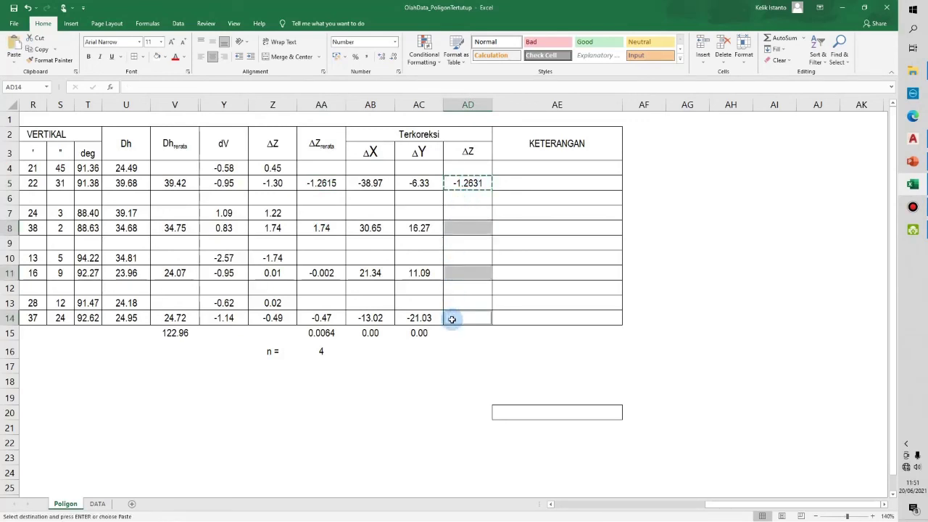
key(ctrl+v)
click(455, 347)
key(Escape)
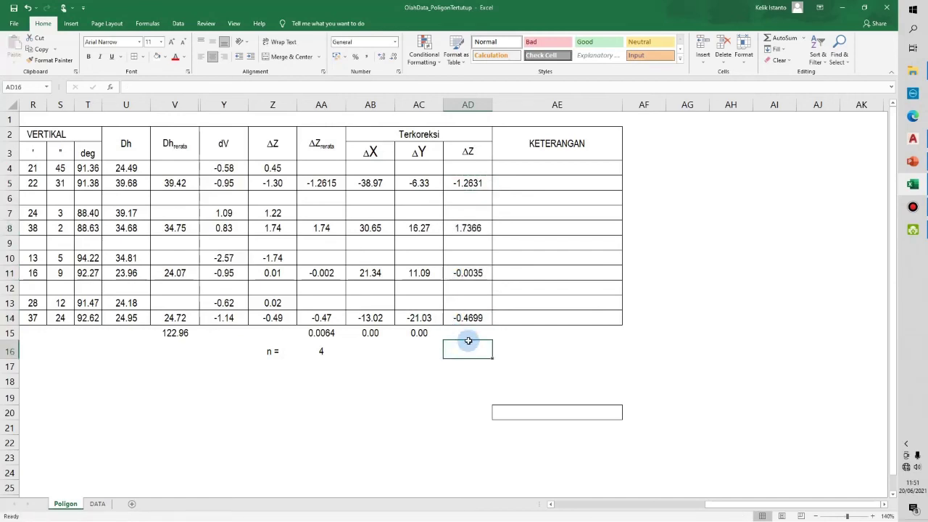
Total the corrected height differences in AD15 with =SUM(AD5:AD14)
click(555, 346)
click(482, 317)
click(460, 337)
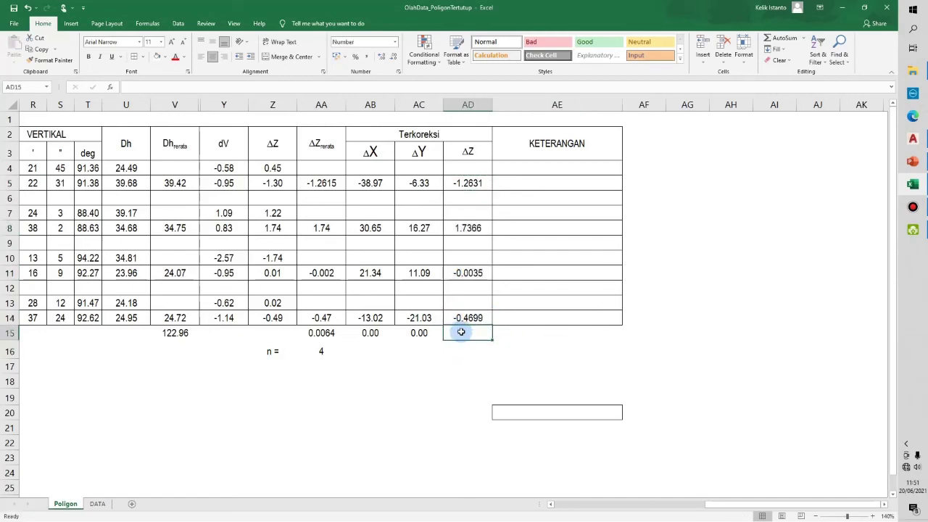
text(=sum()
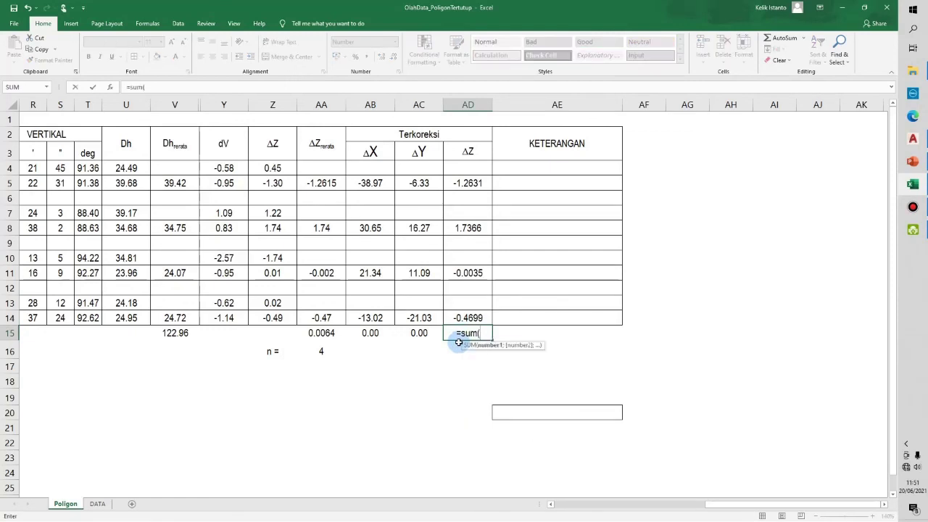
key(Up)
key(shift+Up)
key(shift+Up)
key(shift+Up)
key(shift+Up)
key(shift+Up)
key(shift+Up)
key(shift+Up)
key(shift+Up)
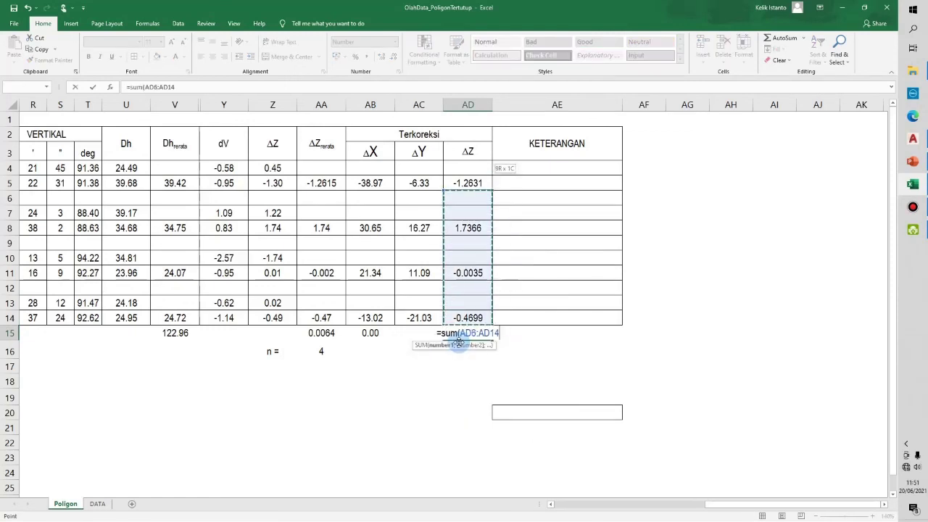
key(shift+Up)
key(Return)
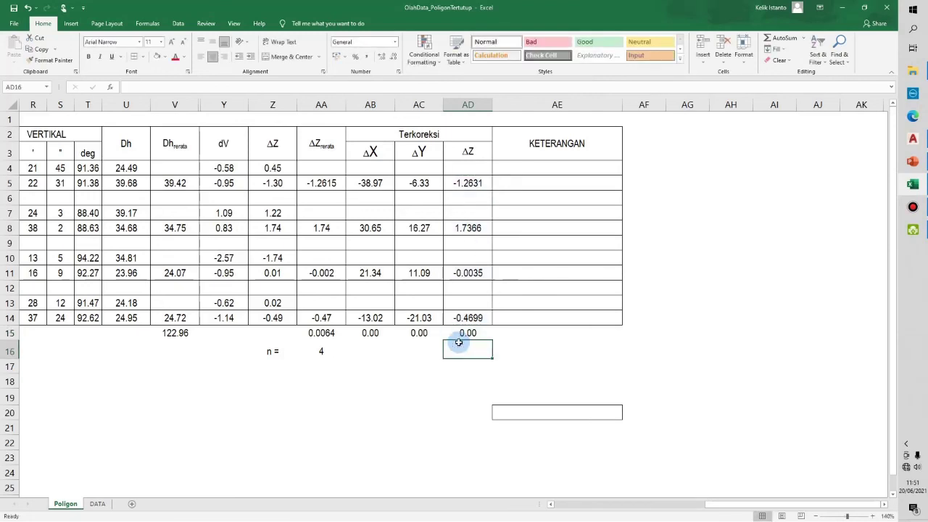
click(521, 343)
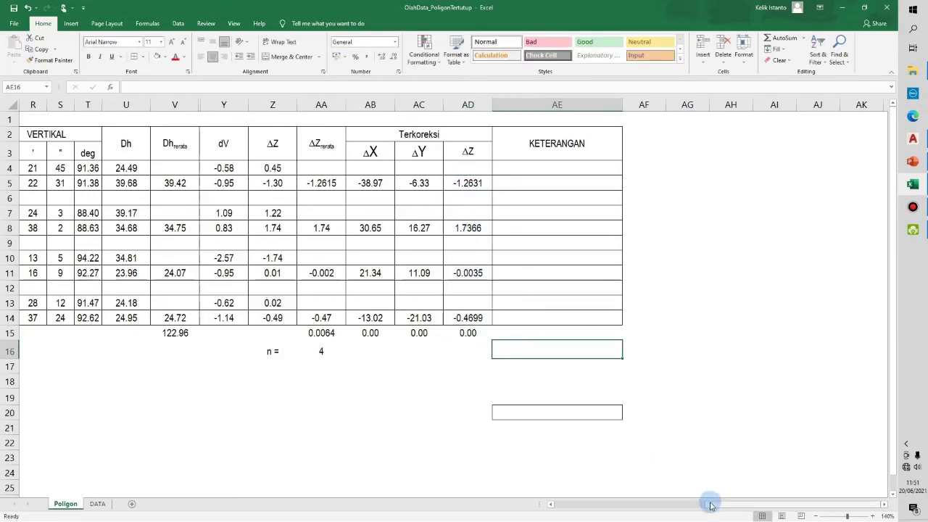
drag(703, 503, 553, 512)
click(632, 465)
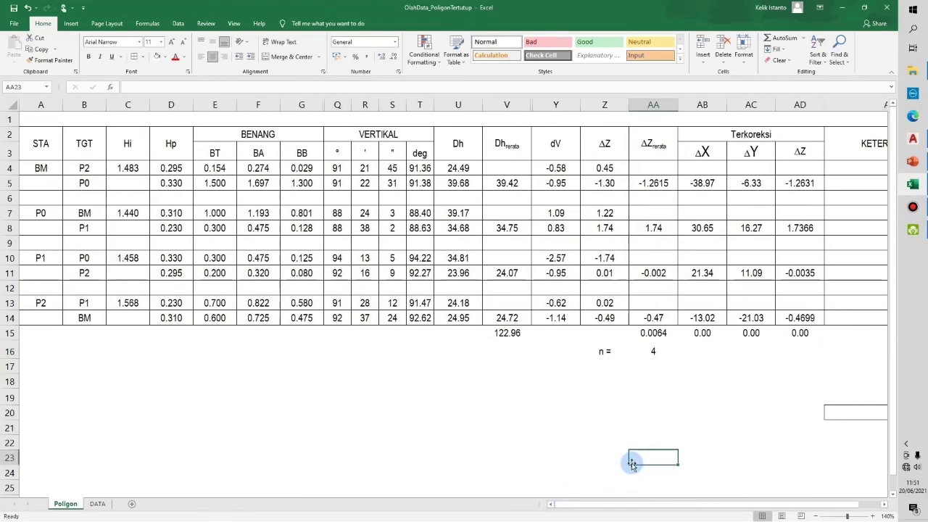